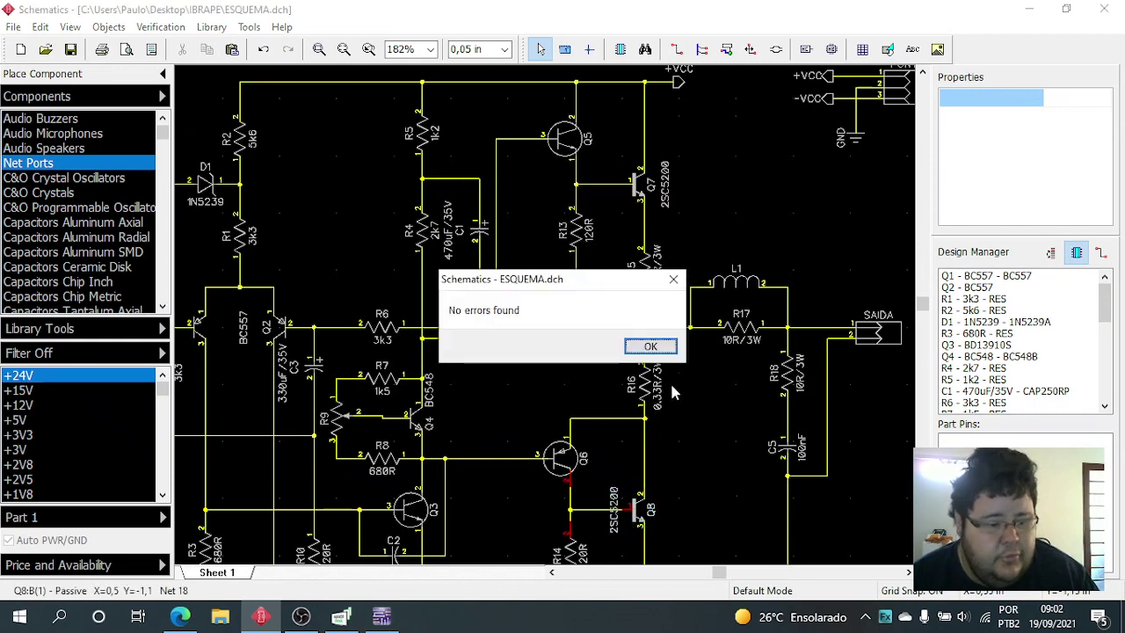
Move the 2SC5200 label of transistor Q8 to the right of its symbol and save the schematic.
{"action": "left_click", "coordinate": [655, 346]}
{"action": "left_click_drag", "start_coordinate": [613, 514], "coordinate": [647, 511]}
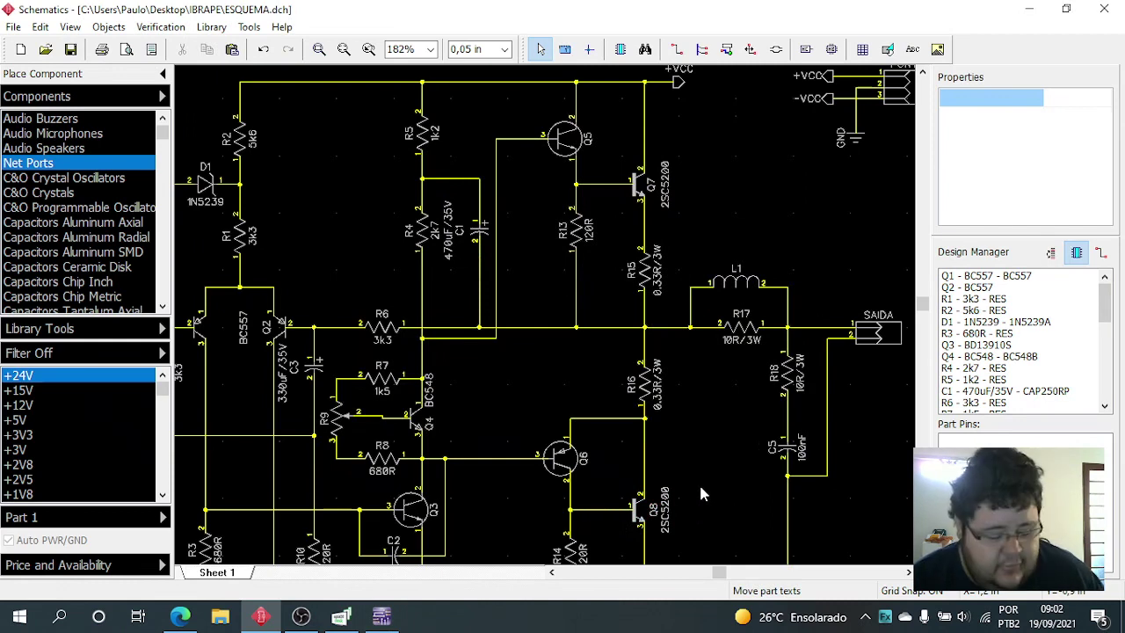
{"action": "key", "text": "ctrl+s"}
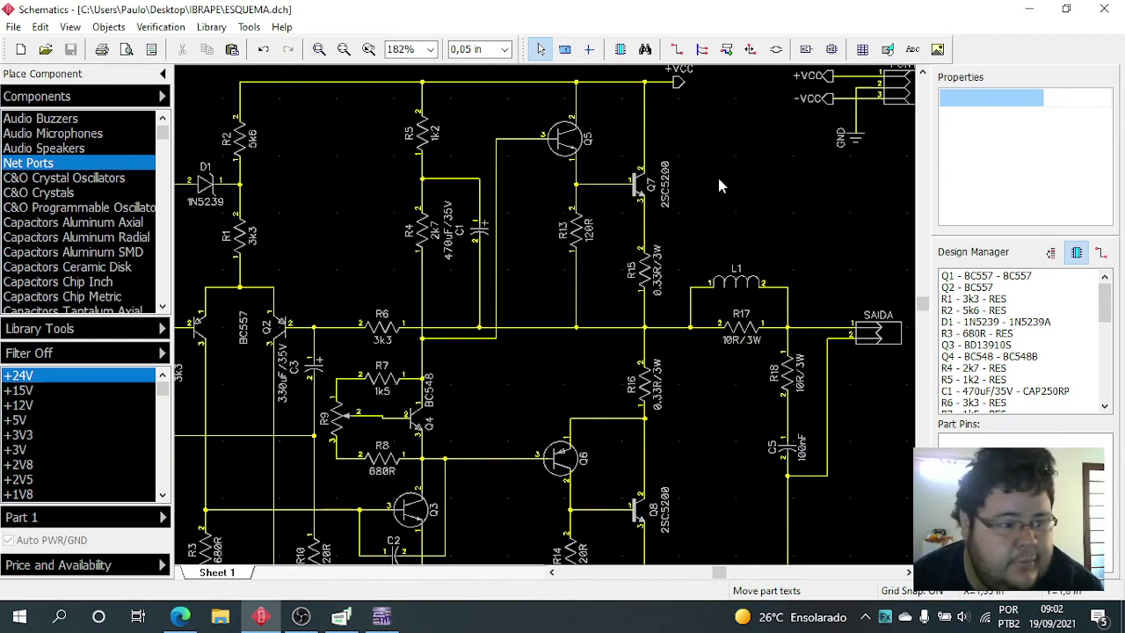
Examine the overall amplifier schematic, following the input stage from ENTRADA through Q1, Q2, R1, R2 and D1.
{"action": "scroll", "coordinate": [785, 242], "scroll_direction": "down", "scroll_amount": 3}
{"action": "scroll", "coordinate": [615, 277], "scroll_direction": "up", "scroll_amount": 2}
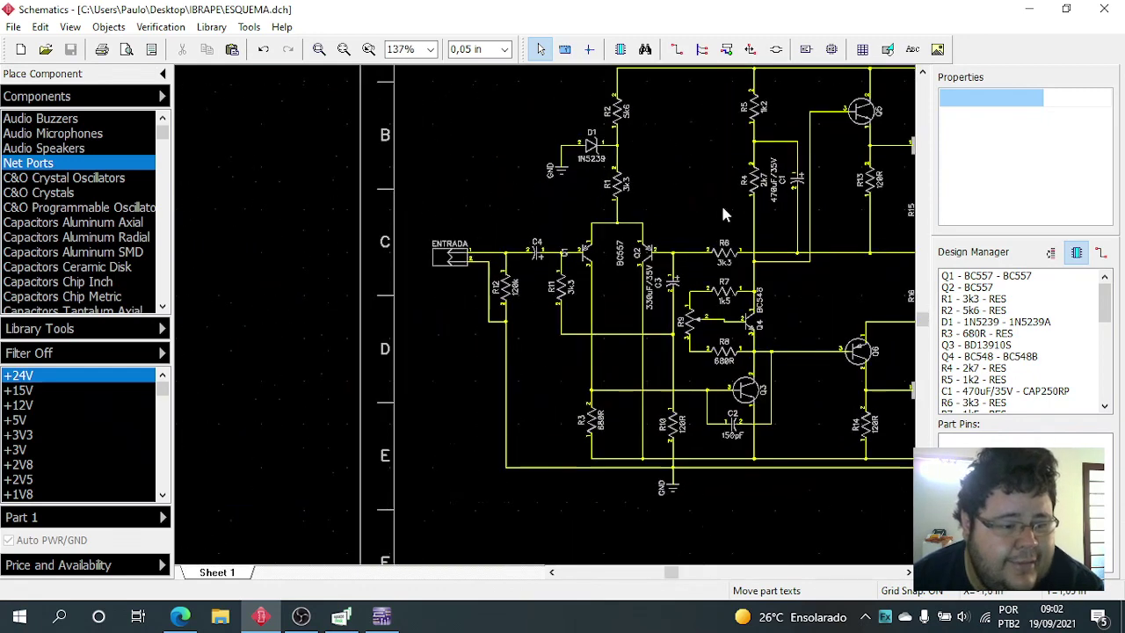
{"action": "scroll", "coordinate": [722, 214], "scroll_direction": "down", "scroll_amount": 2}
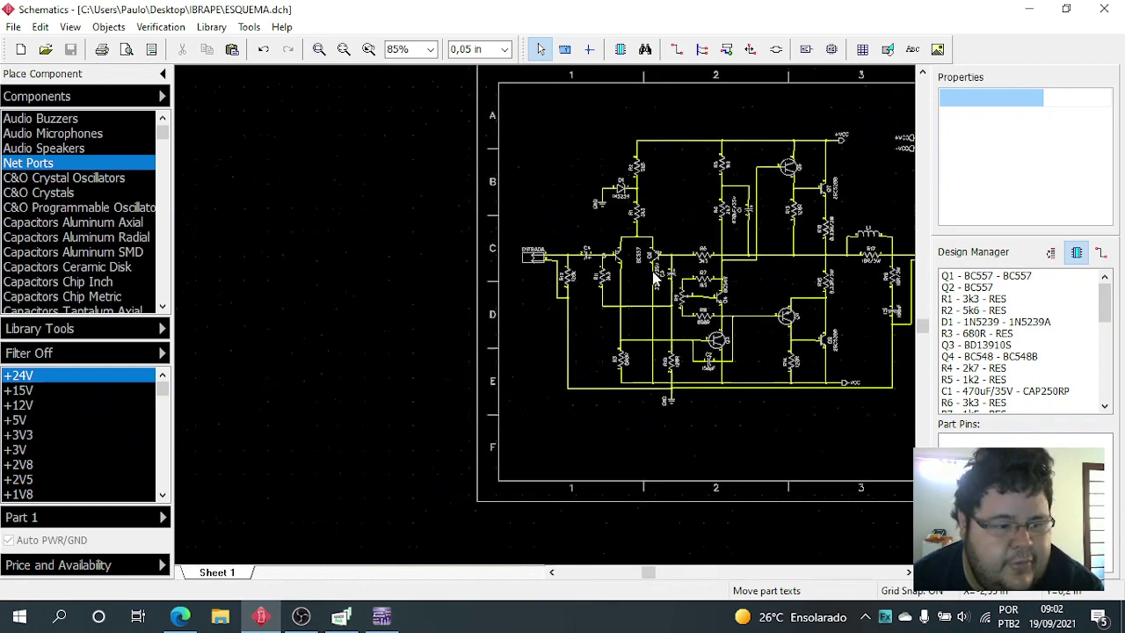
{"action": "scroll", "coordinate": [762, 202], "scroll_direction": "up", "scroll_amount": 1}
{"action": "scroll", "coordinate": [762, 202], "scroll_direction": "up", "scroll_amount": 1}
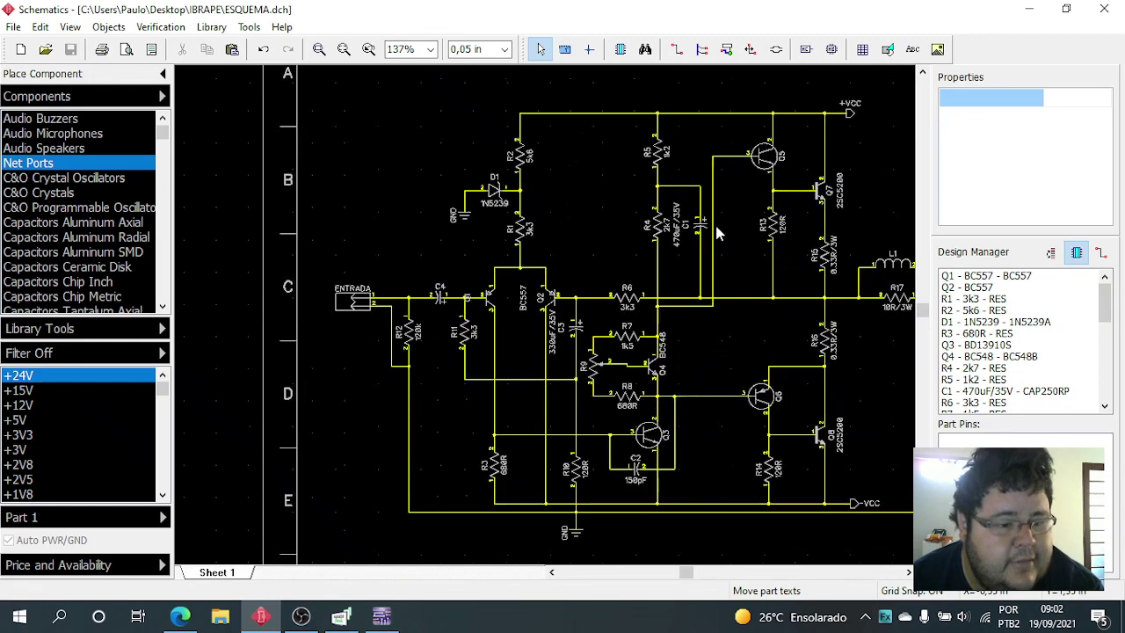
{"action": "scroll", "coordinate": [715, 233], "scroll_direction": "down", "scroll_amount": 1}
{"action": "scroll", "coordinate": [691, 263], "scroll_direction": "up", "scroll_amount": 1}
{"action": "scroll", "coordinate": [685, 158], "scroll_direction": "up", "scroll_amount": 2}
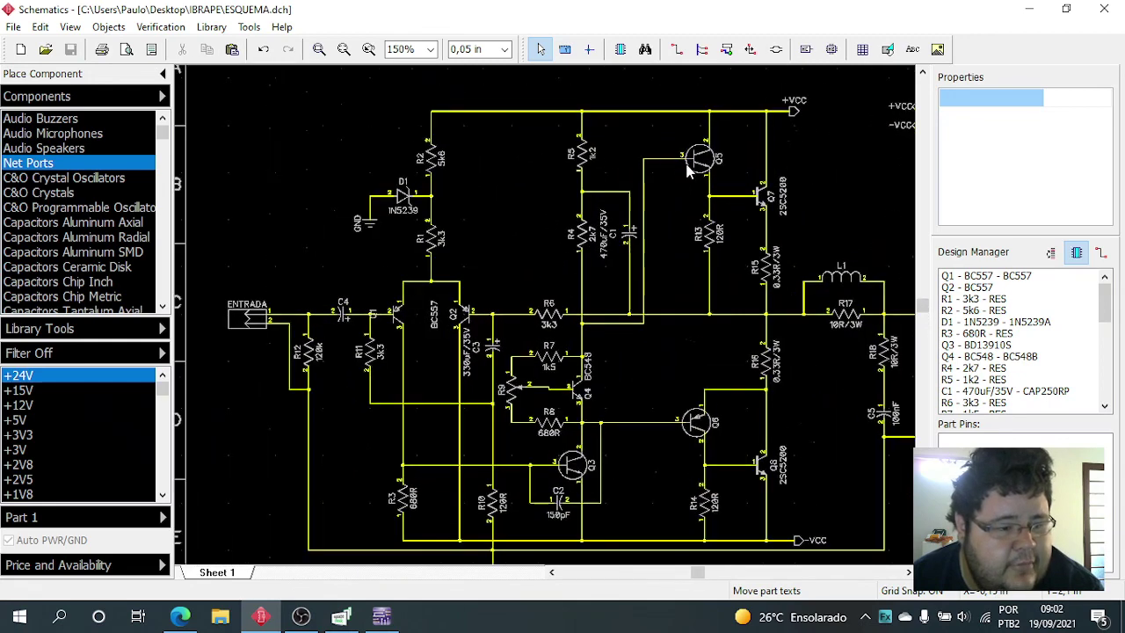
{"action": "scroll", "coordinate": [492, 518], "scroll_direction": "right", "scroll_amount": 3}
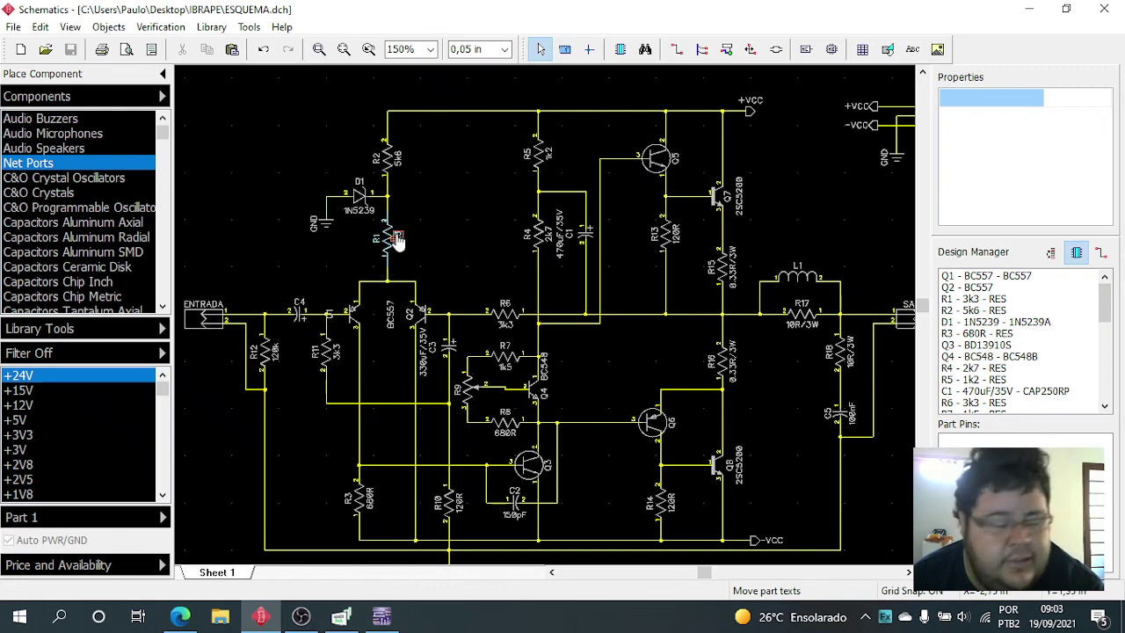
{"action": "scroll", "coordinate": [393, 250], "scroll_direction": "down", "scroll_amount": 1}
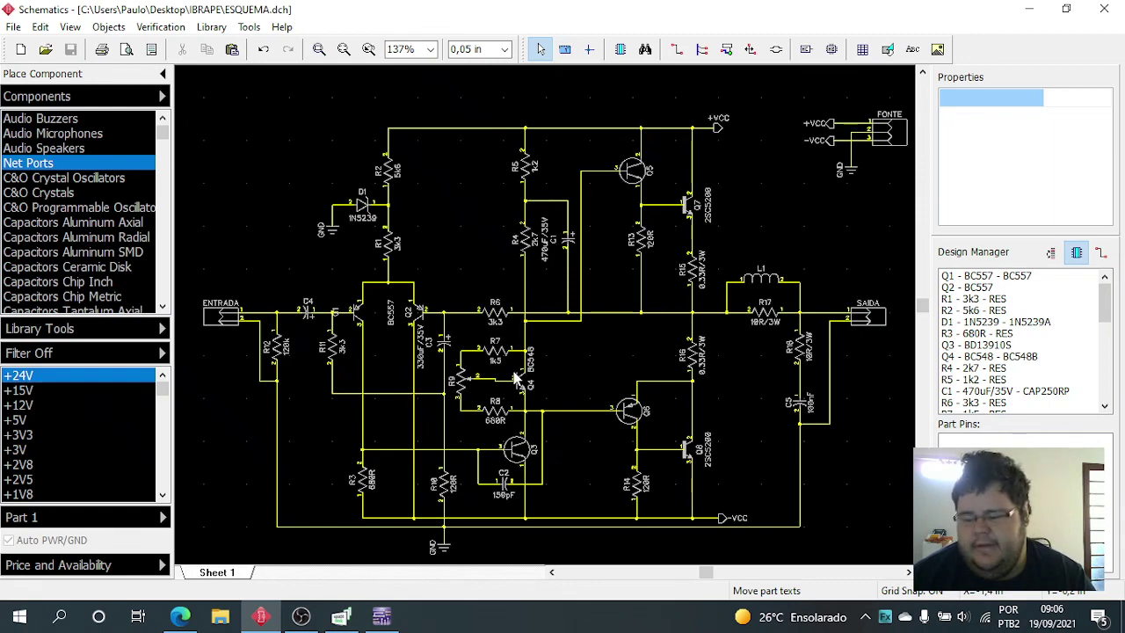
Examine the bias circuit around transistor Q4, with R7, R8 and R9, and its links to Q3 and Q6.
{"action": "scroll", "coordinate": [514, 378], "scroll_direction": "up", "scroll_amount": 2}
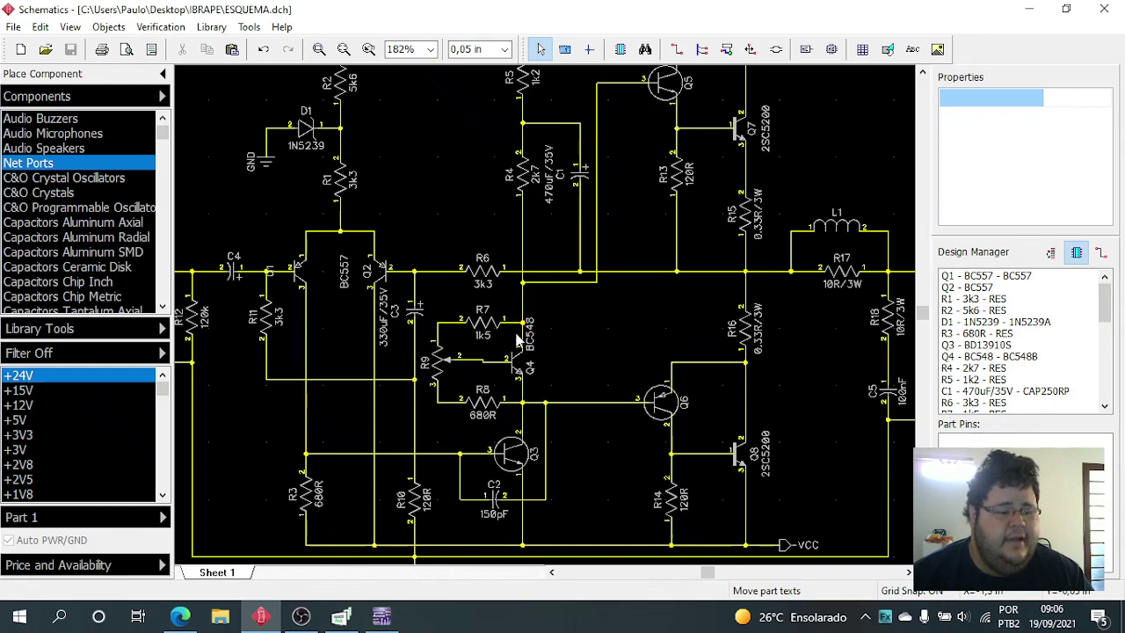
{"action": "scroll", "coordinate": [517, 397], "scroll_direction": "up", "scroll_amount": 2}
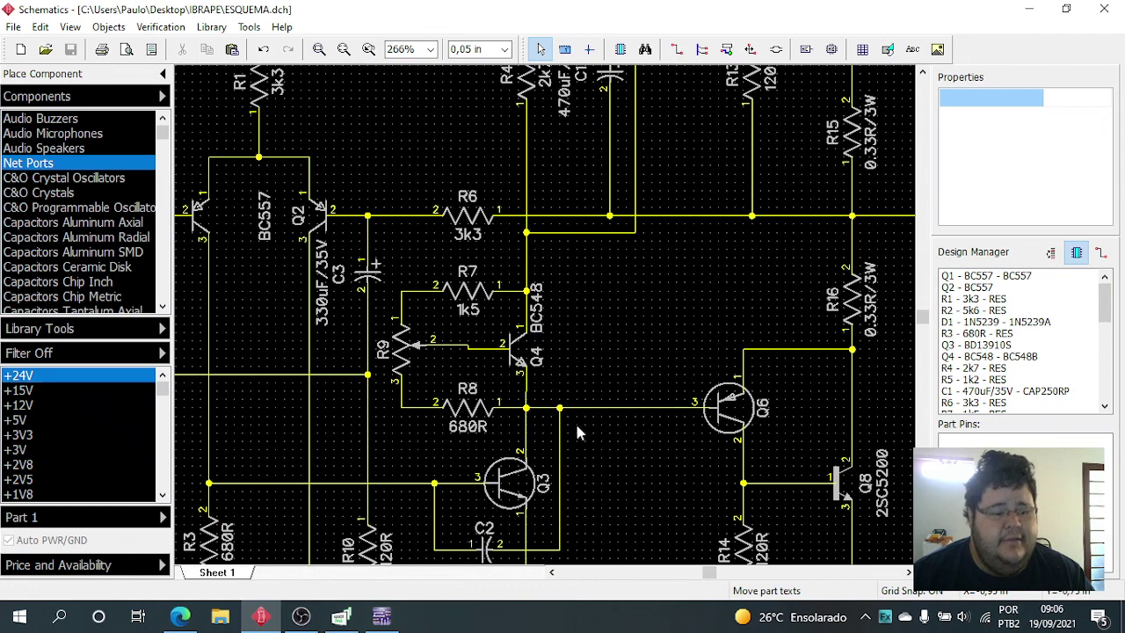
{"action": "scroll", "coordinate": [597, 312], "scroll_direction": "down", "scroll_amount": 1}
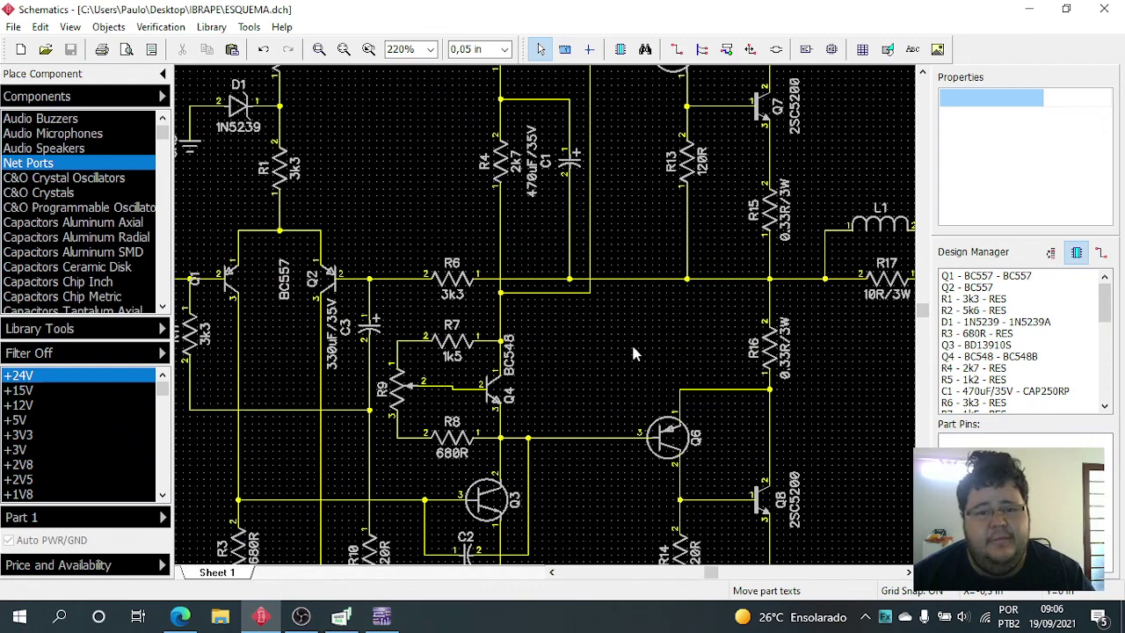
{"action": "scroll", "coordinate": [648, 324], "scroll_direction": "down", "scroll_amount": 1}
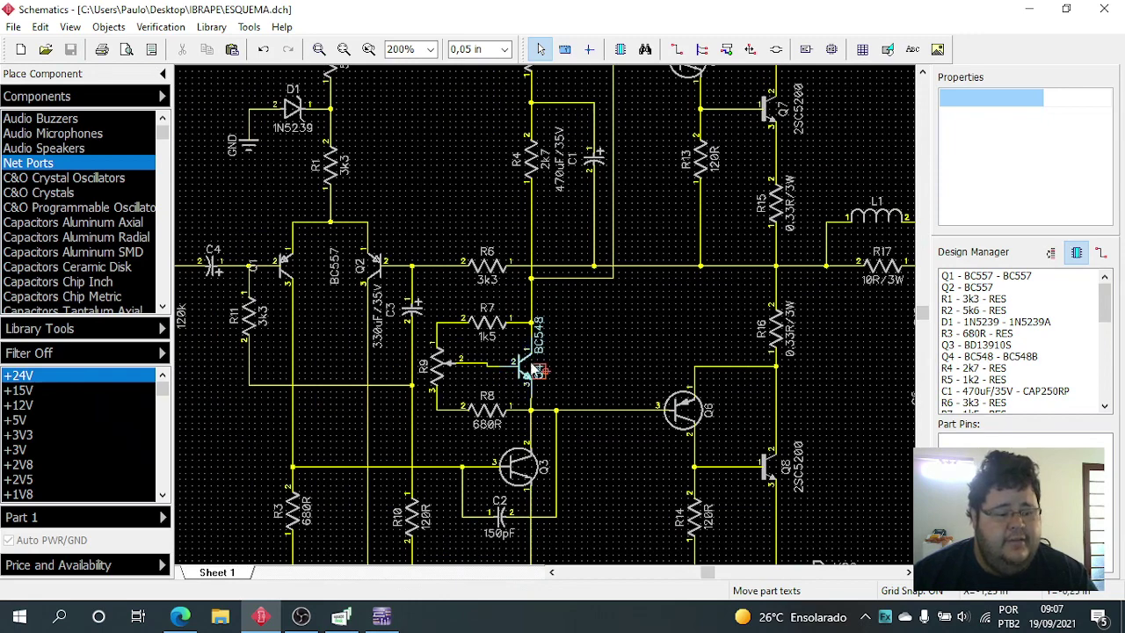
{"action": "scroll", "coordinate": [520, 370], "scroll_direction": "up", "scroll_amount": 6}
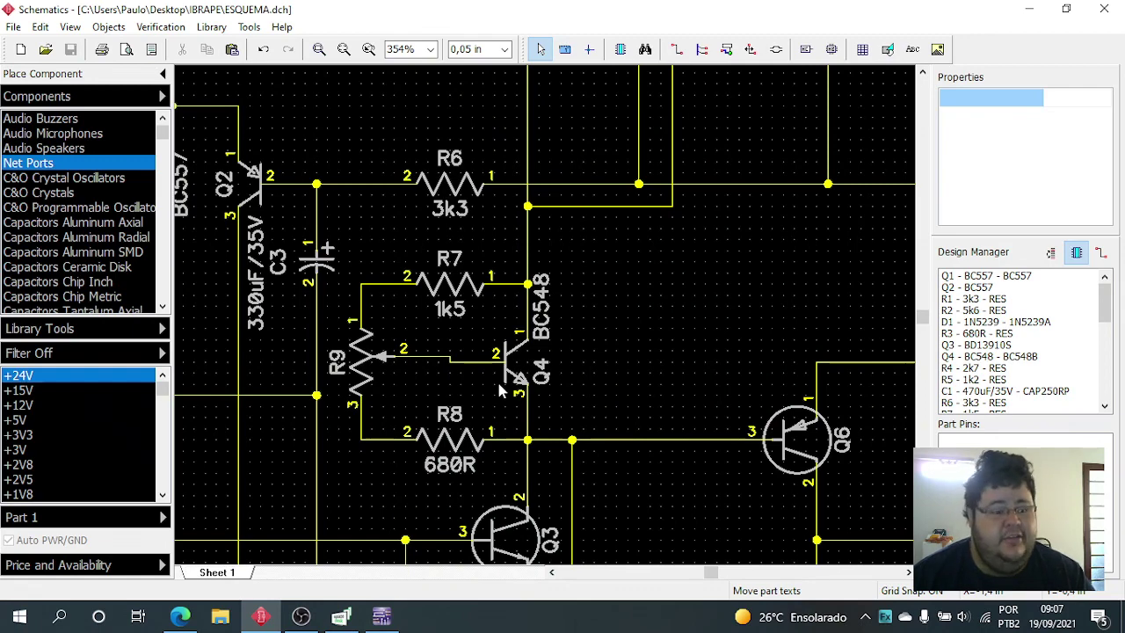
{"action": "scroll", "coordinate": [499, 390], "scroll_direction": "down", "scroll_amount": 2}
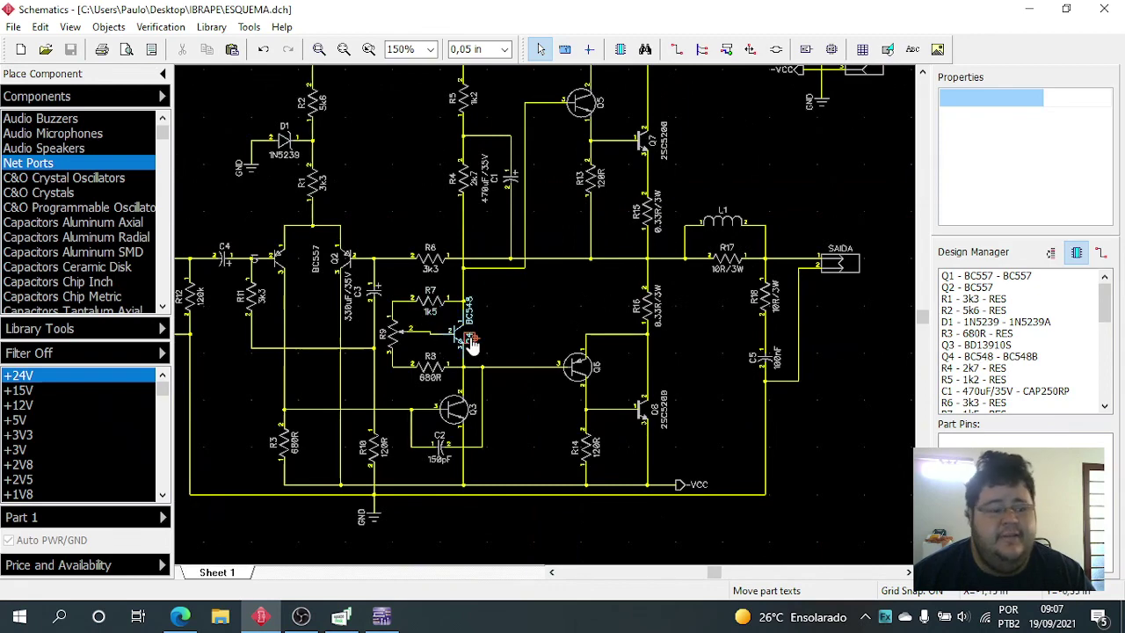
{"action": "scroll", "coordinate": [475, 348], "scroll_direction": "up", "scroll_amount": 2}
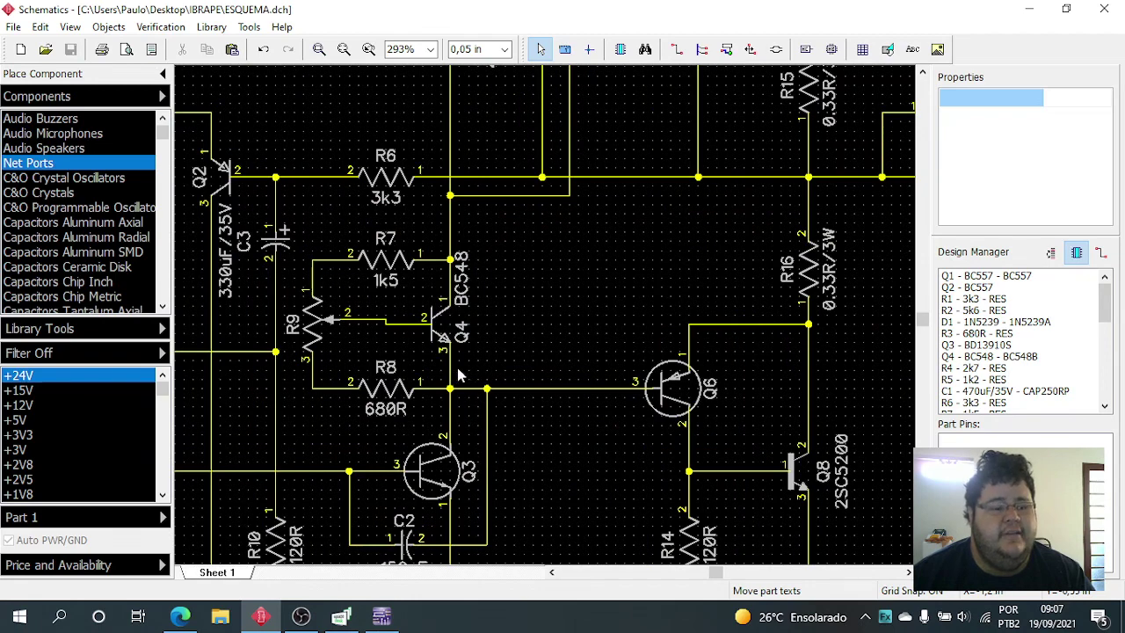
{"action": "scroll", "coordinate": [456, 375], "scroll_direction": "down", "scroll_amount": 2}
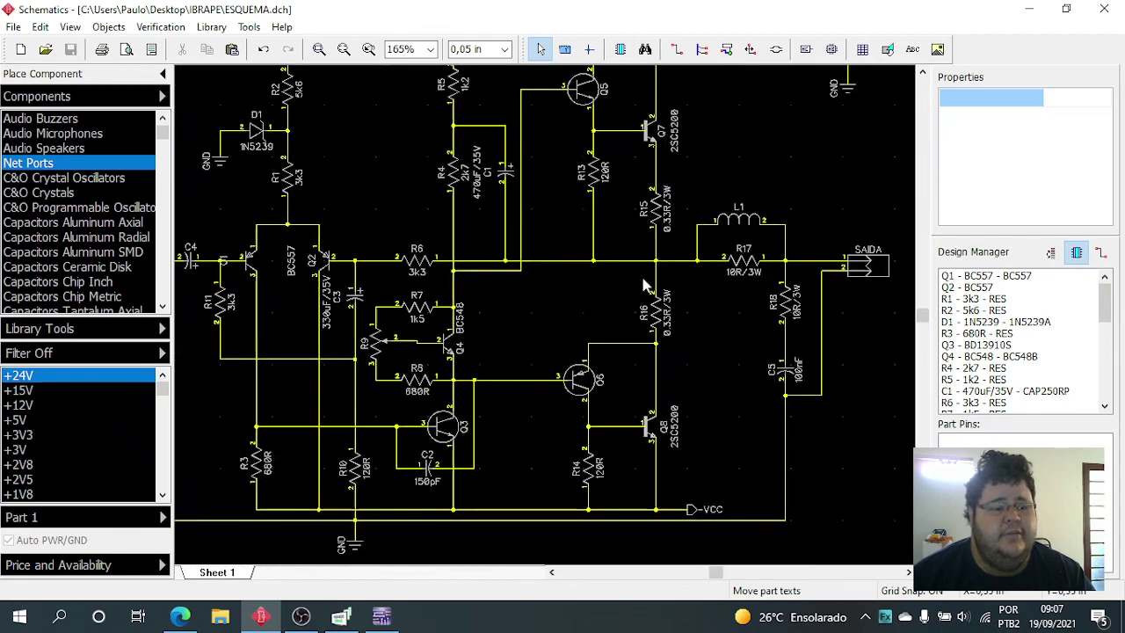
Examine the driver and output transistors Q5 to Q8 with resistors R13 to R16 between +VCC and -VCC.
{"action": "scroll", "coordinate": [642, 285], "scroll_direction": "down", "scroll_amount": 3}
{"action": "scroll", "coordinate": [580, 223], "scroll_direction": "up", "scroll_amount": 2}
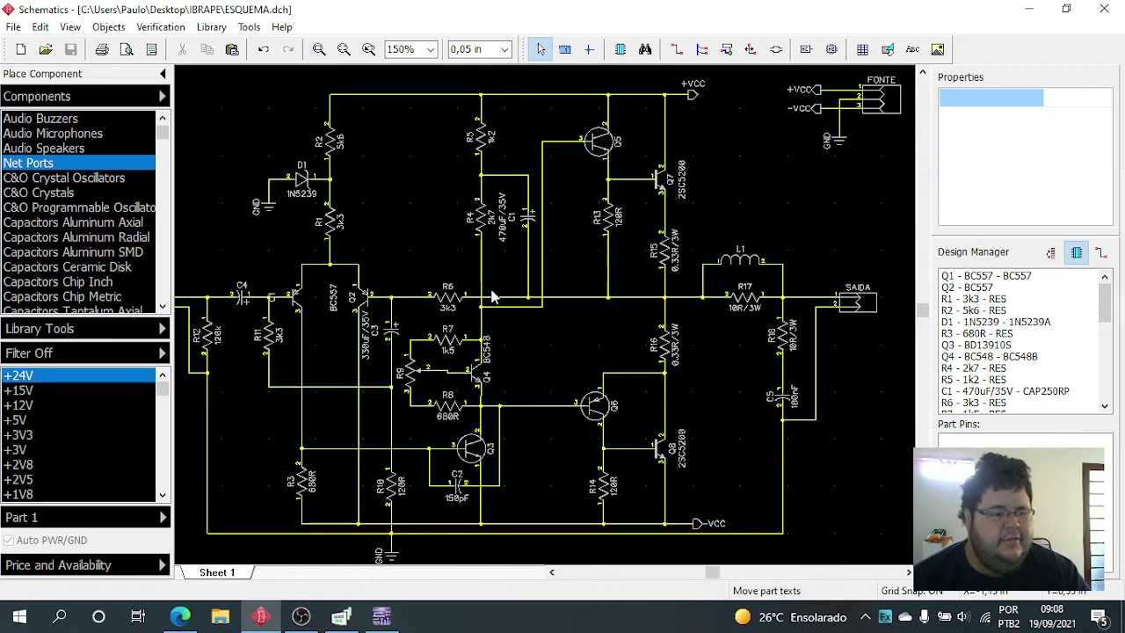
{"action": "scroll", "coordinate": [497, 290], "scroll_direction": "up", "scroll_amount": 1}
{"action": "scroll", "coordinate": [513, 334], "scroll_direction": "up", "scroll_amount": 2}
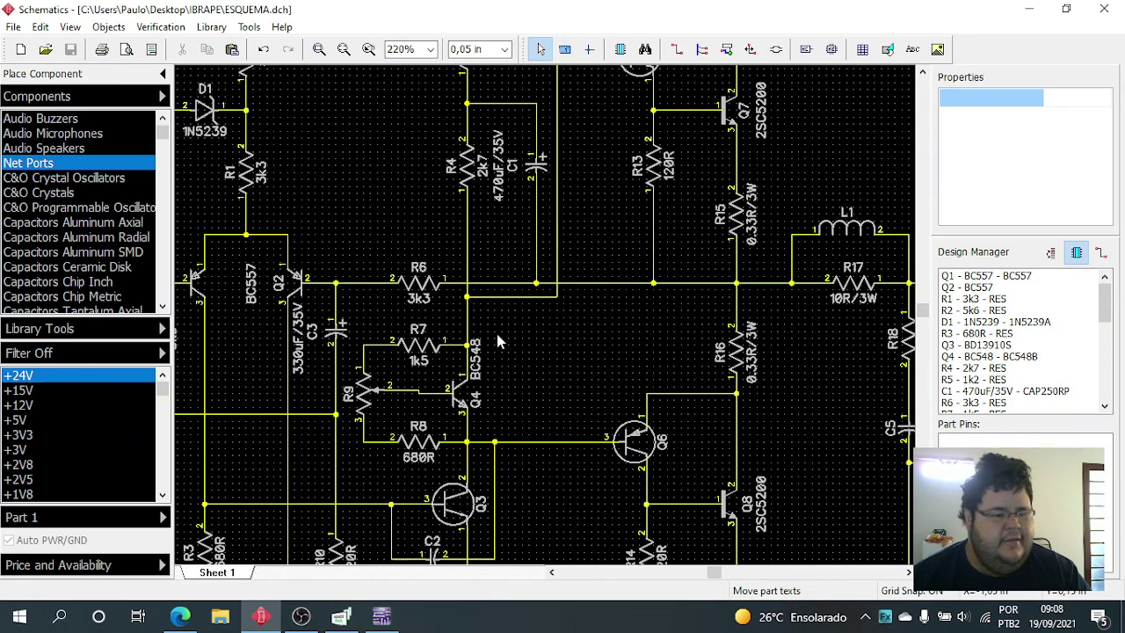
{"action": "scroll", "coordinate": [497, 340], "scroll_direction": "down", "scroll_amount": 7}
{"action": "scroll", "coordinate": [622, 227], "scroll_direction": "up", "scroll_amount": 5}
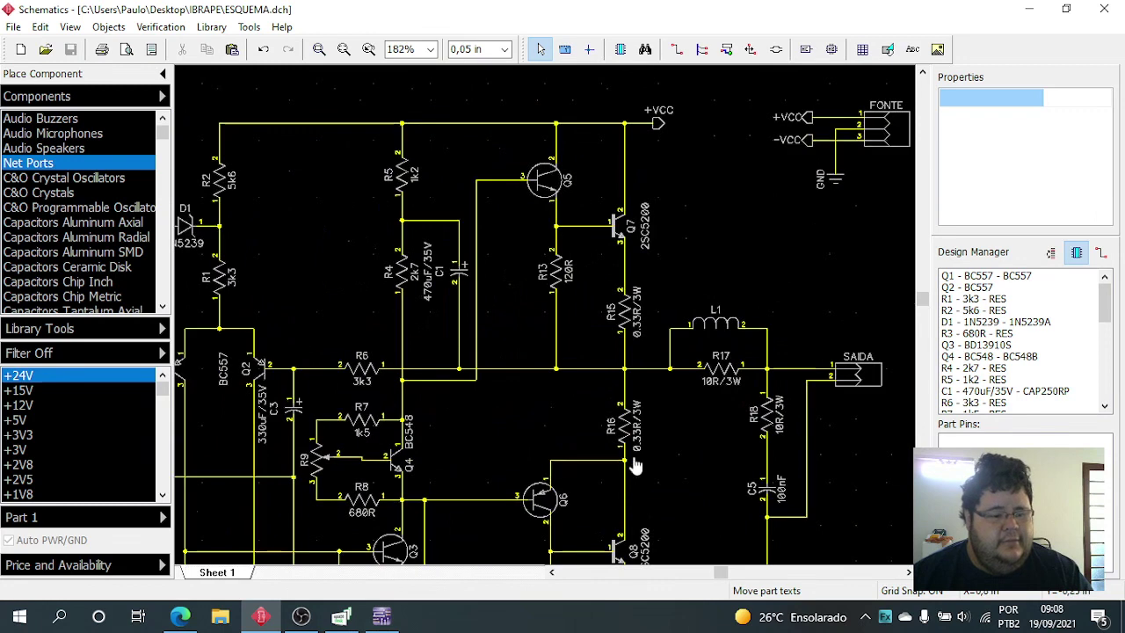
{"action": "scroll", "coordinate": [655, 405], "scroll_direction": "down", "scroll_amount": 3}
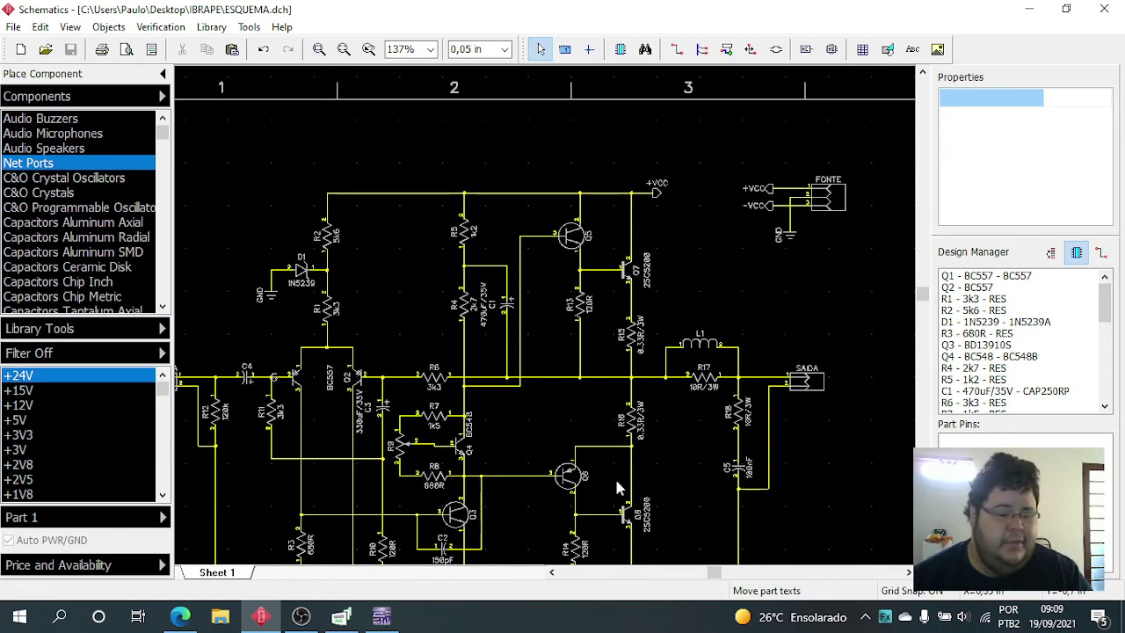
{"action": "scroll", "coordinate": [624, 477], "scroll_direction": "down", "scroll_amount": 2}
{"action": "scroll", "coordinate": [640, 255], "scroll_direction": "up", "scroll_amount": 2}
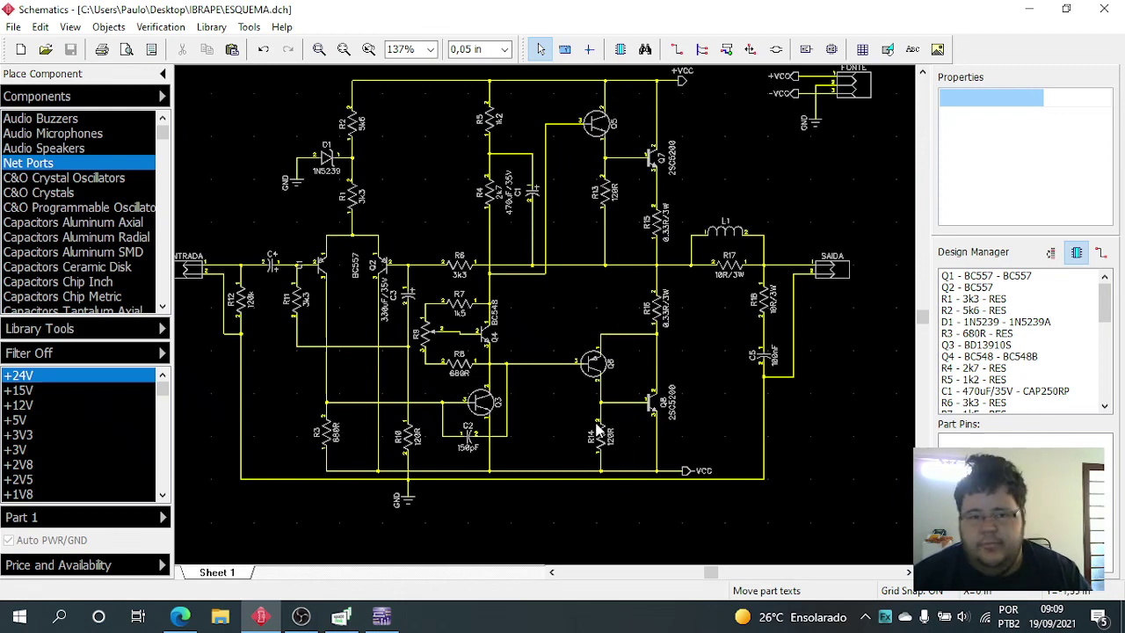
{"action": "scroll", "coordinate": [584, 422], "scroll_direction": "down", "scroll_amount": 2}
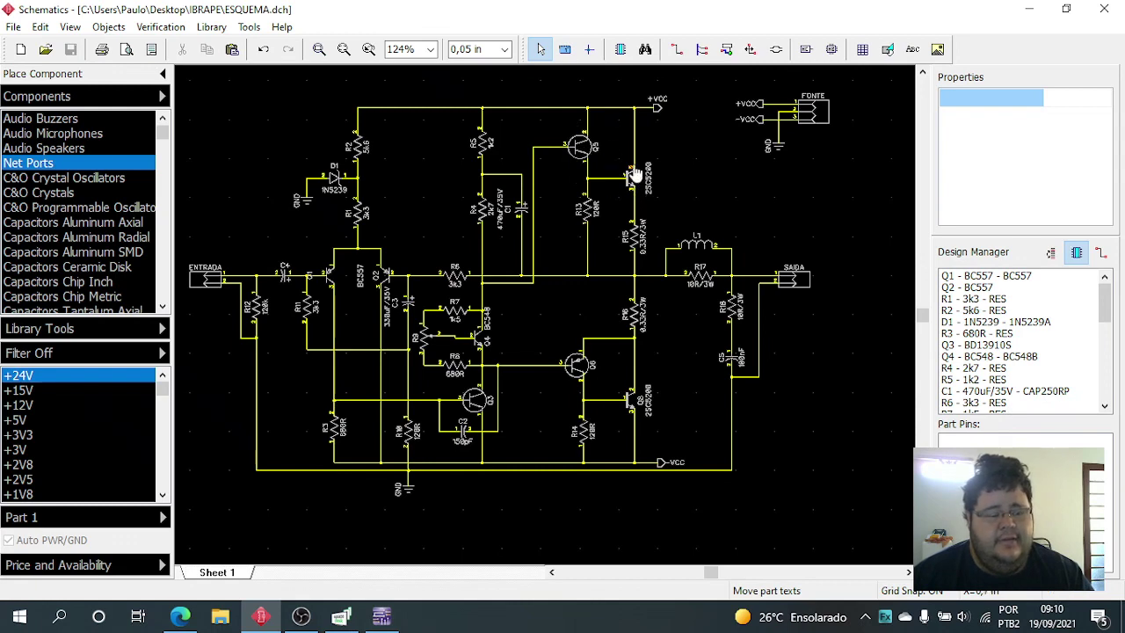
Inspect the Q1 and Q2 differential pair and the output network of L1, R17, R18 and C5 at SAIDA.
{"action": "scroll", "coordinate": [630, 177], "scroll_direction": "up", "scroll_amount": 3}
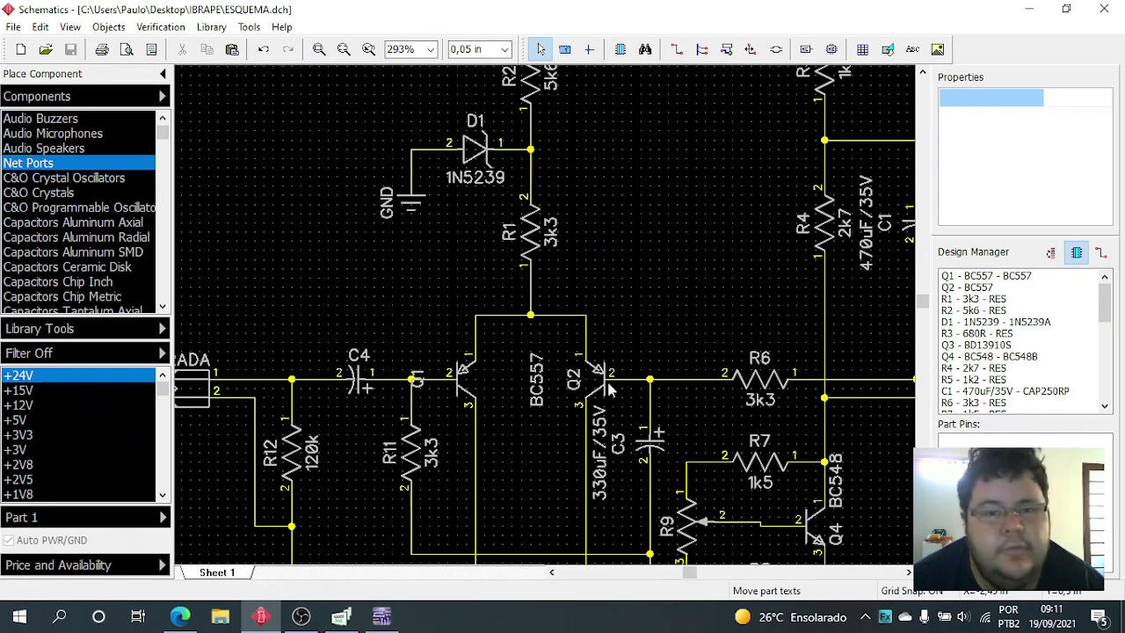
{"action": "scroll", "coordinate": [628, 271], "scroll_direction": "down", "scroll_amount": 3}
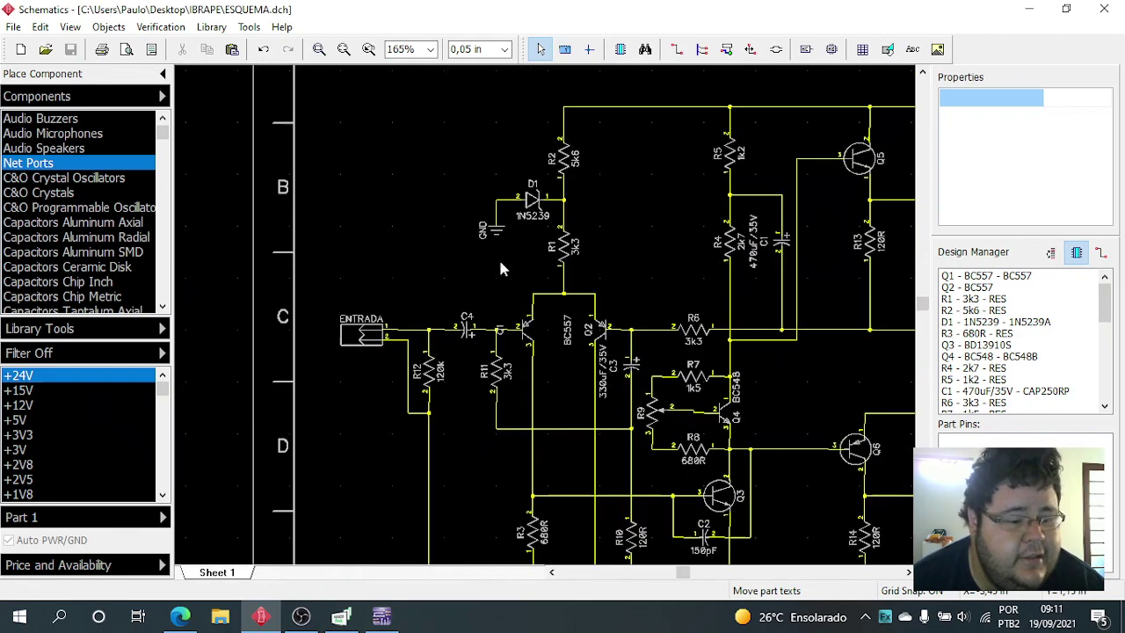
{"action": "scroll", "coordinate": [625, 270], "scroll_direction": "down", "scroll_amount": 3}
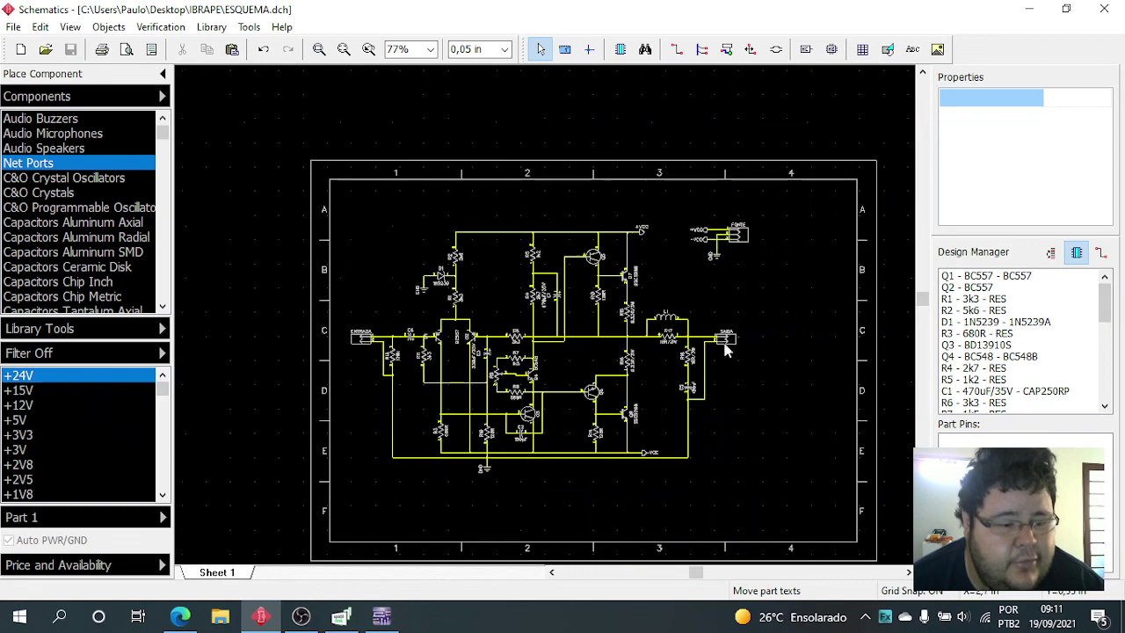
{"action": "scroll", "coordinate": [682, 338], "scroll_direction": "up", "scroll_amount": 2}
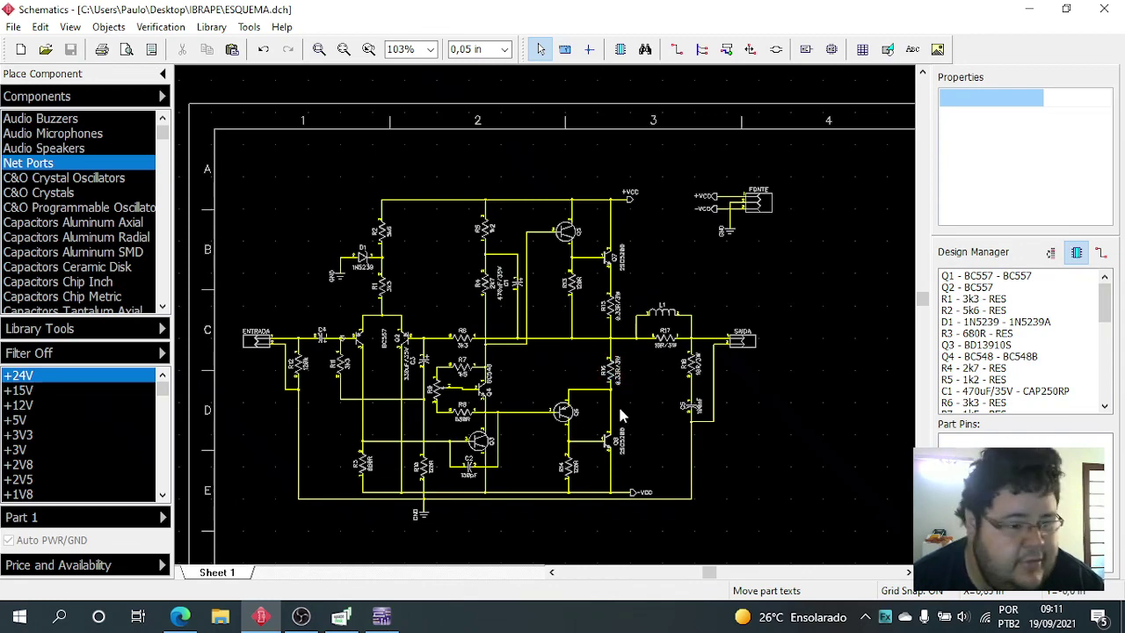
{"action": "scroll", "coordinate": [661, 341], "scroll_direction": "up", "scroll_amount": 5}
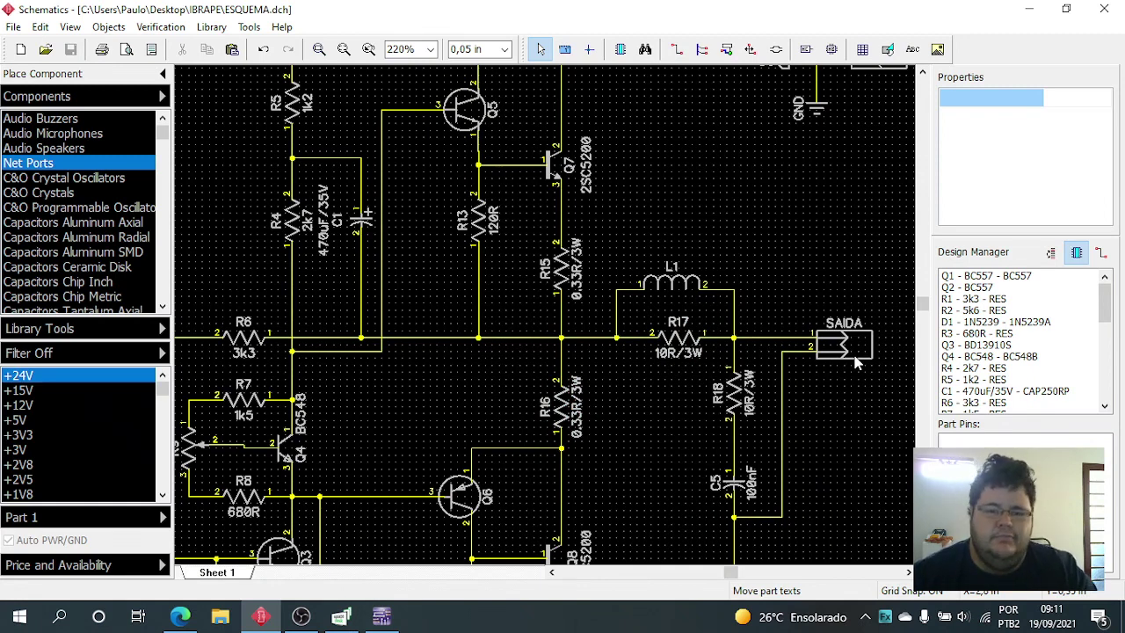
{"action": "scroll", "coordinate": [669, 363], "scroll_direction": "up", "scroll_amount": 1}
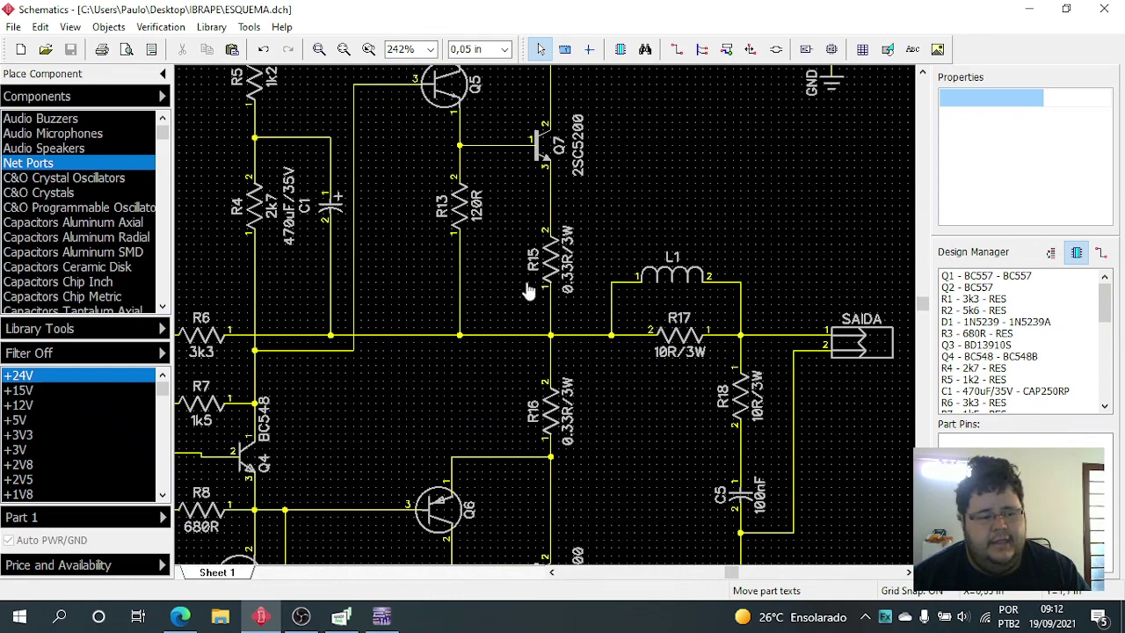
{"action": "scroll", "coordinate": [518, 298], "scroll_direction": "down", "scroll_amount": 3}
{"action": "scroll", "coordinate": [681, 435], "scroll_direction": "up", "scroll_amount": 3}
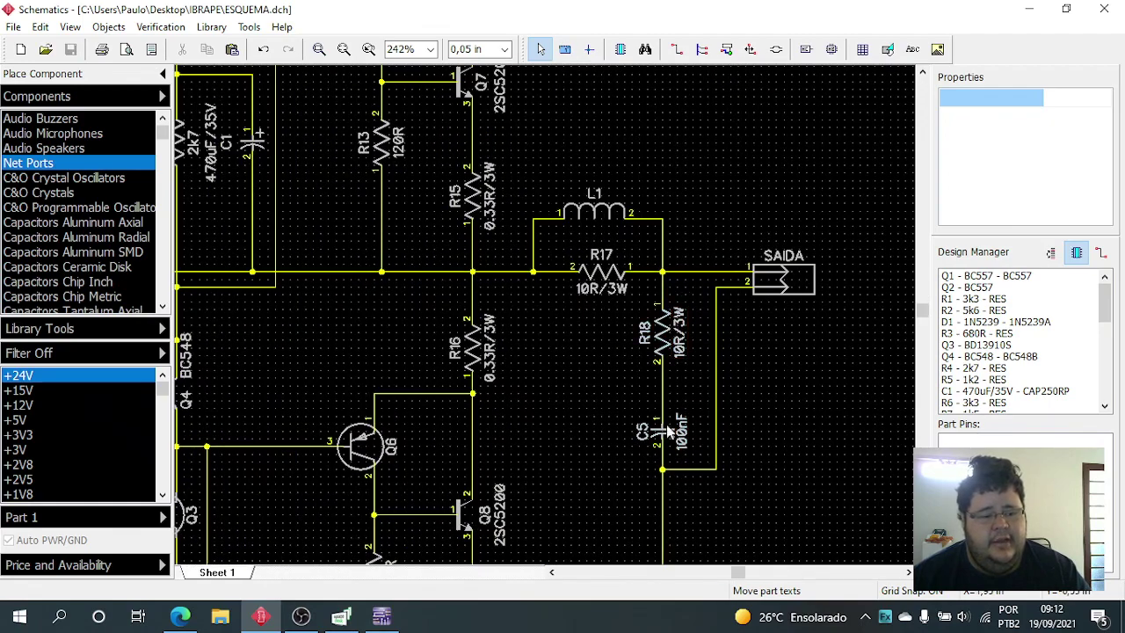
{"action": "scroll", "coordinate": [642, 293], "scroll_direction": "down", "scroll_amount": 3}
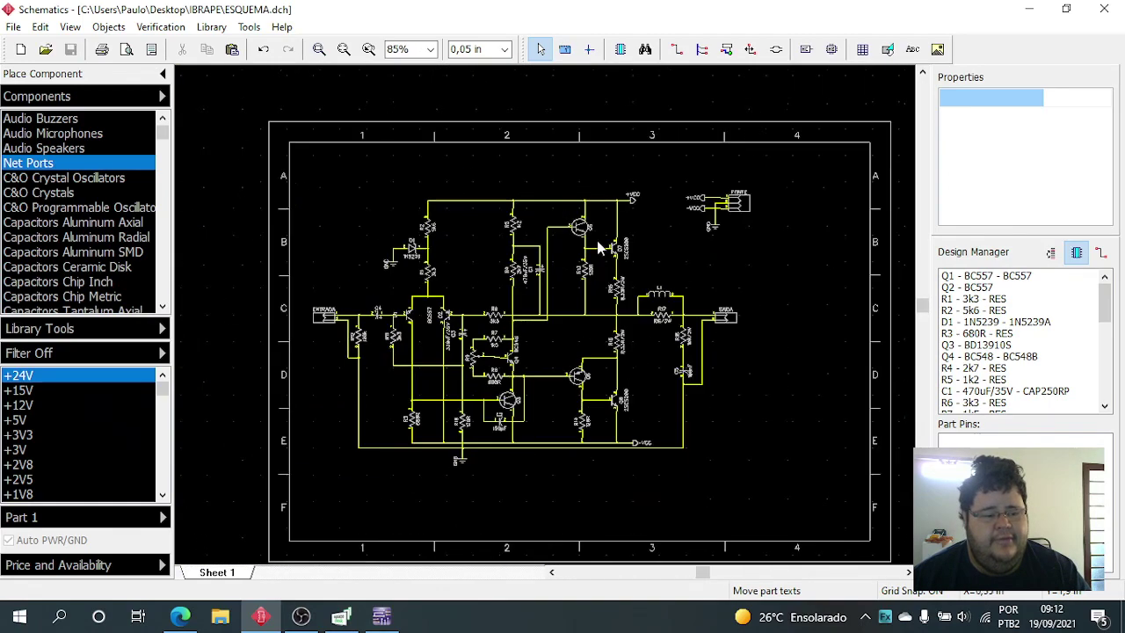
{"action": "scroll", "coordinate": [701, 369], "scroll_direction": "up", "scroll_amount": 3}
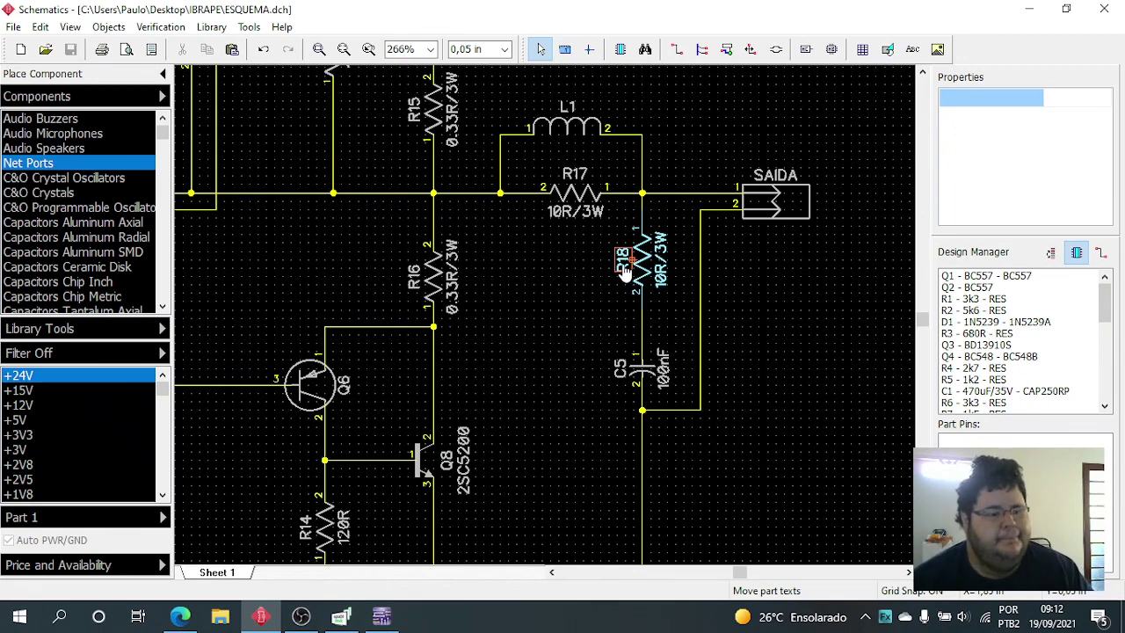
Review the complete schematic from the ENTRADA connector to the SAIDA connector.
{"action": "scroll", "coordinate": [624, 290], "scroll_direction": "down", "scroll_amount": 3}
{"action": "scroll", "coordinate": [431, 214], "scroll_direction": "down", "scroll_amount": 2}
{"action": "scroll", "coordinate": [409, 239], "scroll_direction": "up", "scroll_amount": 2}
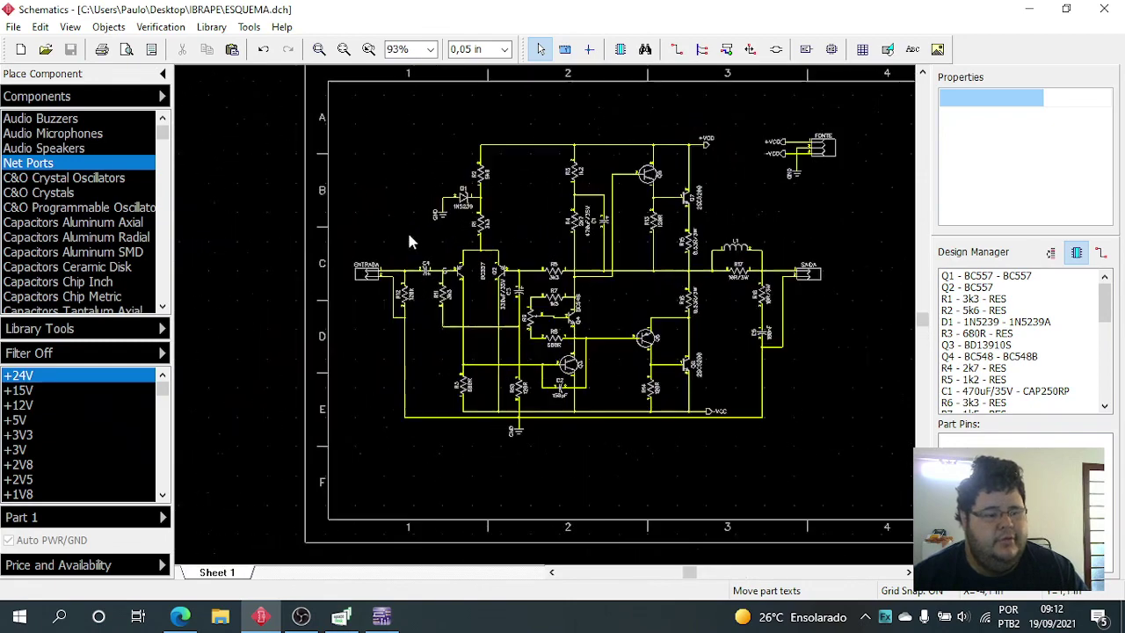
{"action": "scroll", "coordinate": [455, 176], "scroll_direction": "down", "scroll_amount": 1}
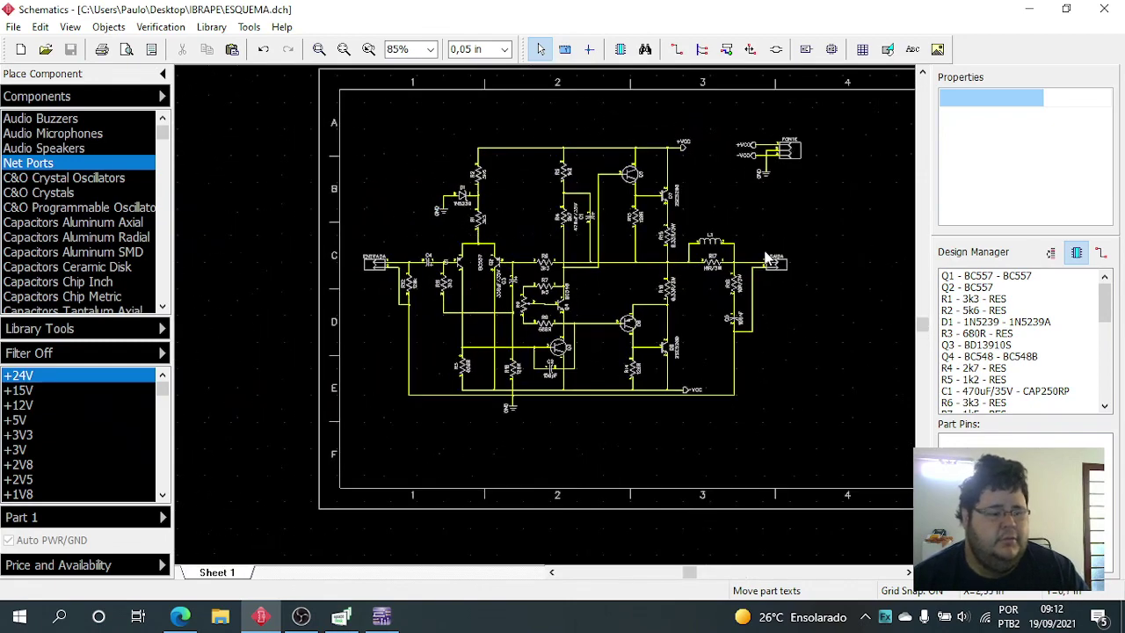
{"action": "scroll", "coordinate": [652, 220], "scroll_direction": "up", "scroll_amount": 2}
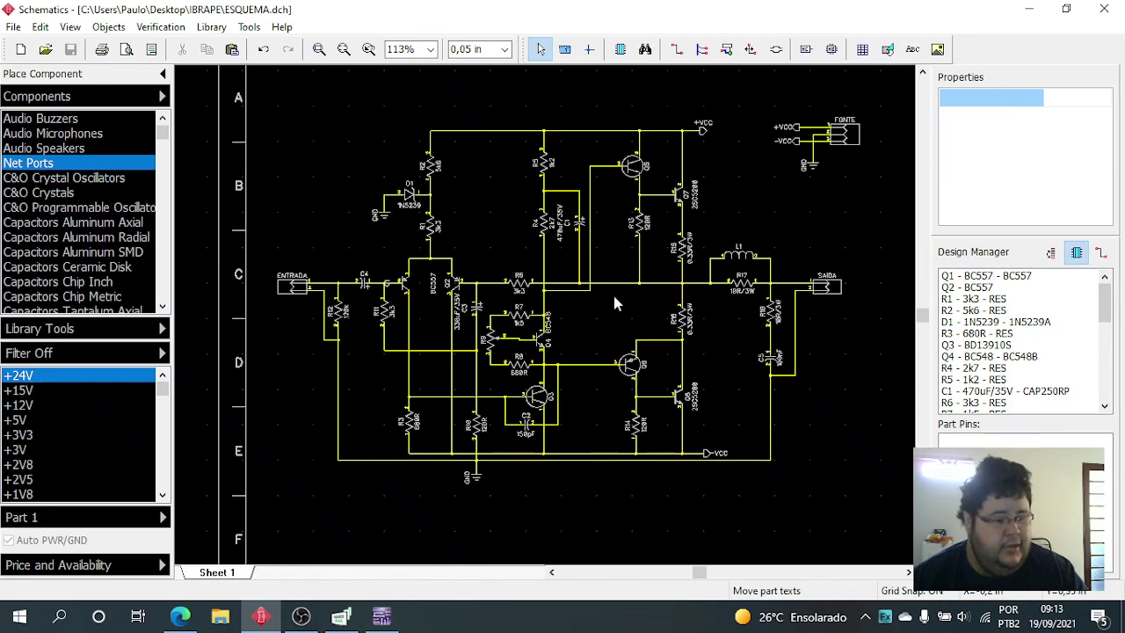
{"action": "scroll", "coordinate": [304, 317], "scroll_direction": "up", "scroll_amount": 3}
{"action": "scroll", "coordinate": [405, 260], "scroll_direction": "up", "scroll_amount": 1}
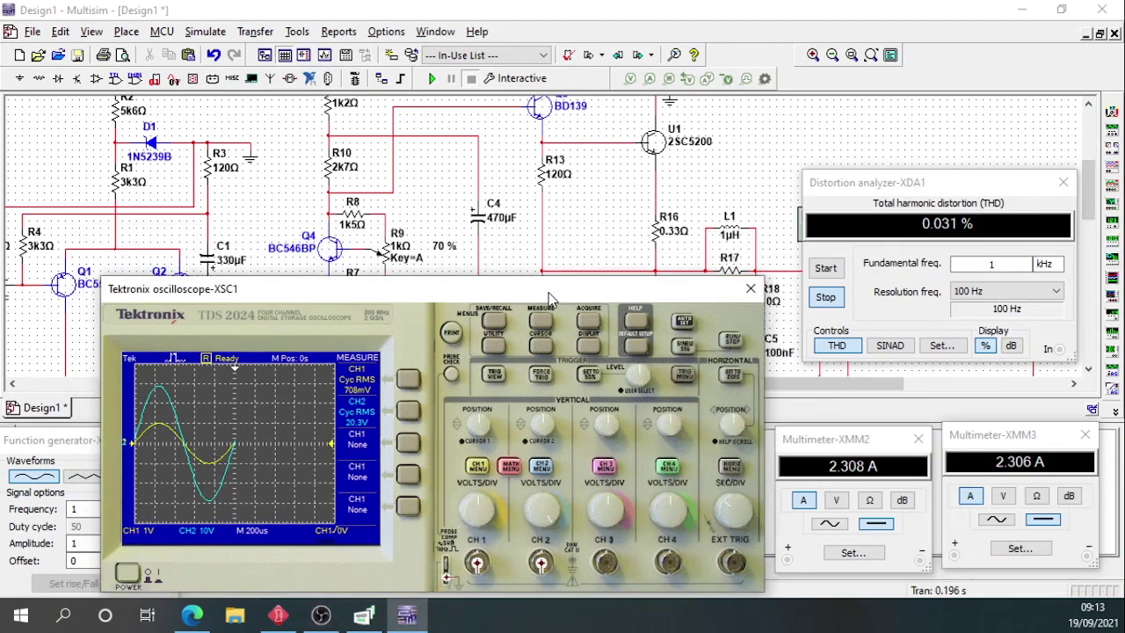
Arrange the oscilloscope, distortion analyzer and function generator windows for viewing and run the amplifier simulation.
{"action": "scroll", "coordinate": [597, 227], "scroll_direction": "down", "scroll_amount": 4}
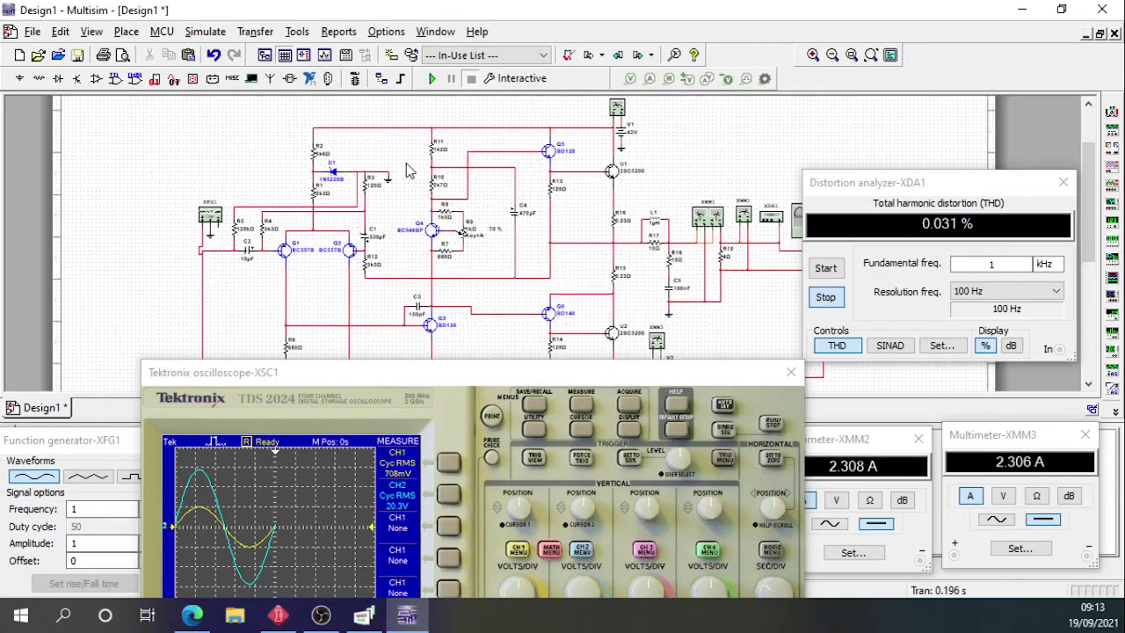
{"action": "left_click_drag", "start_coordinate": [942, 185], "coordinate": [1034, 167]}
{"action": "left_click_drag", "start_coordinate": [625, 374], "coordinate": [659, 127]}
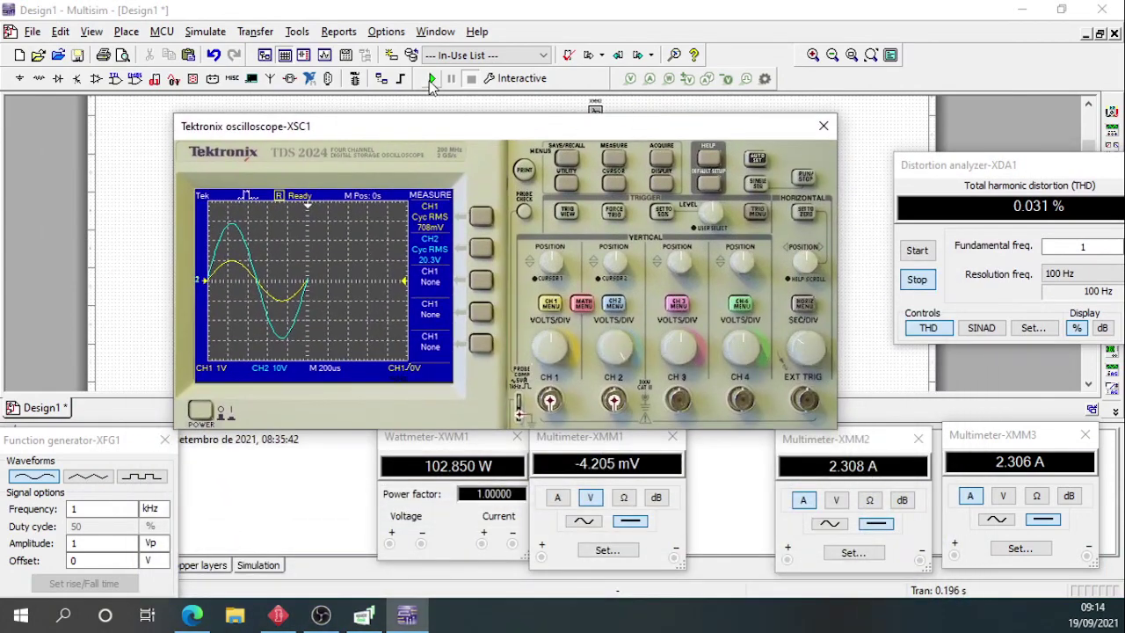
{"action": "left_click", "coordinate": [431, 79]}
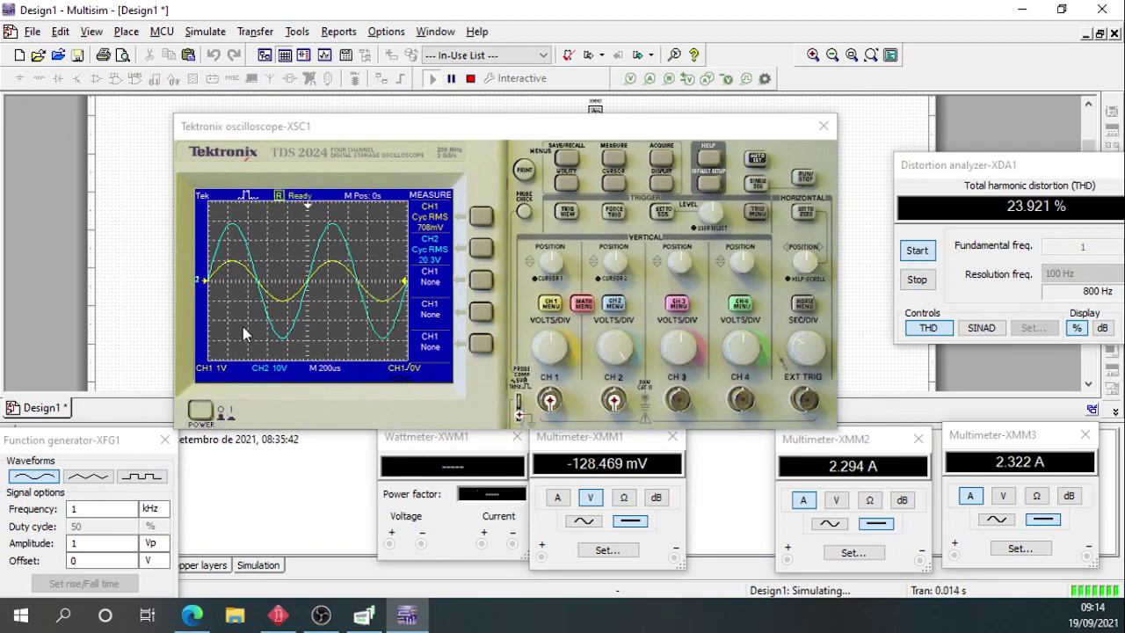
{"action": "left_click_drag", "start_coordinate": [105, 447], "coordinate": [113, 398]}
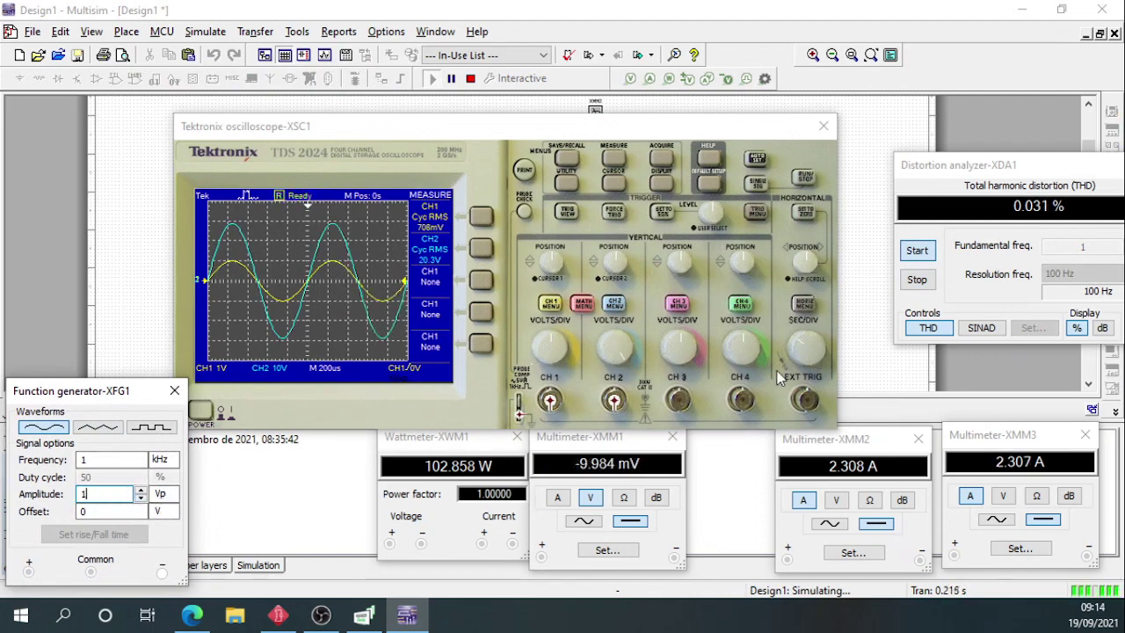
Examine the CH1 and CH2 waveforms and RMS values on the oscilloscope together with the wattmeter power.
{"action": "left_click", "coordinate": [802, 351]}
{"action": "left_click", "coordinate": [796, 347]}
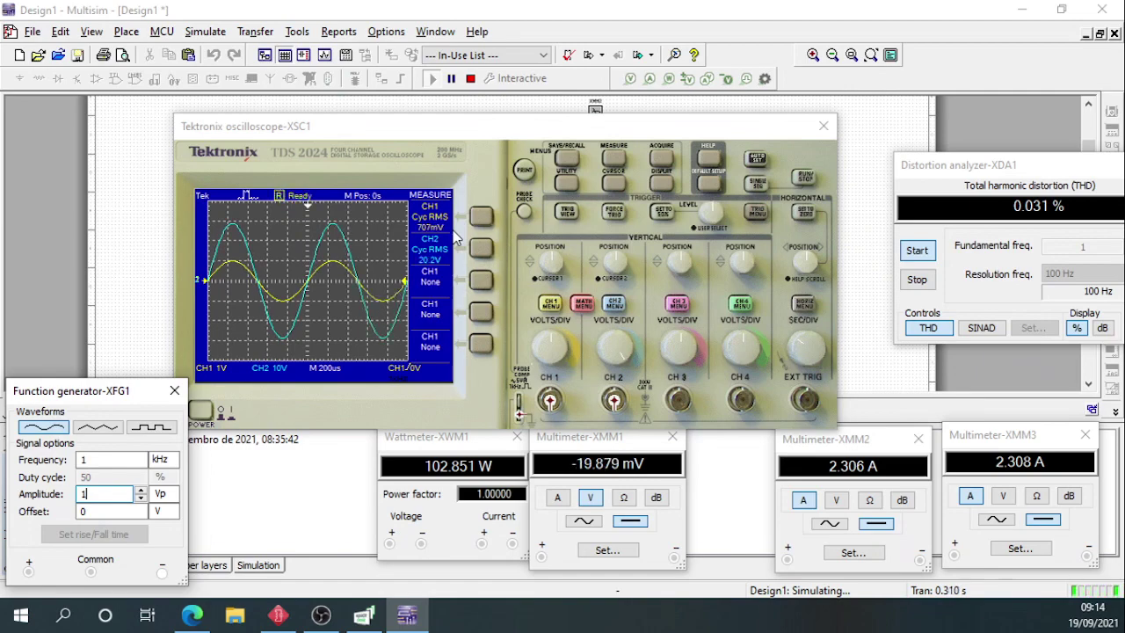
{"action": "left_click", "coordinate": [780, 136]}
{"action": "left_click_drag", "start_coordinate": [780, 136], "coordinate": [679, 132]}
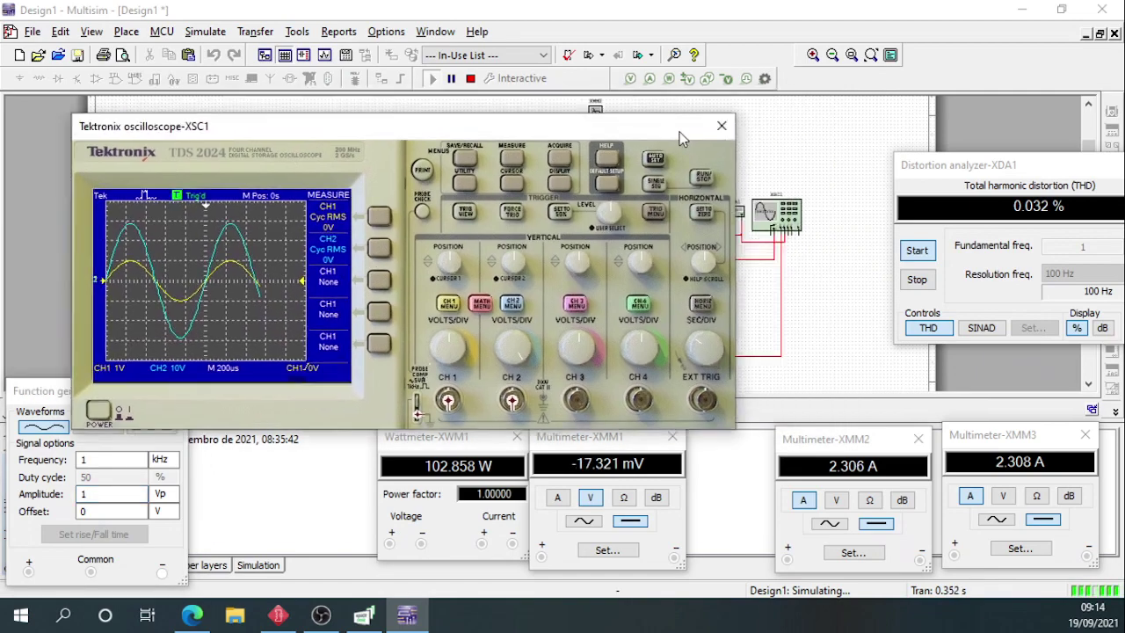
{"action": "left_click", "coordinate": [723, 123]}
{"action": "left_click_drag", "start_coordinate": [2, 255], "coordinate": [790, 109]}
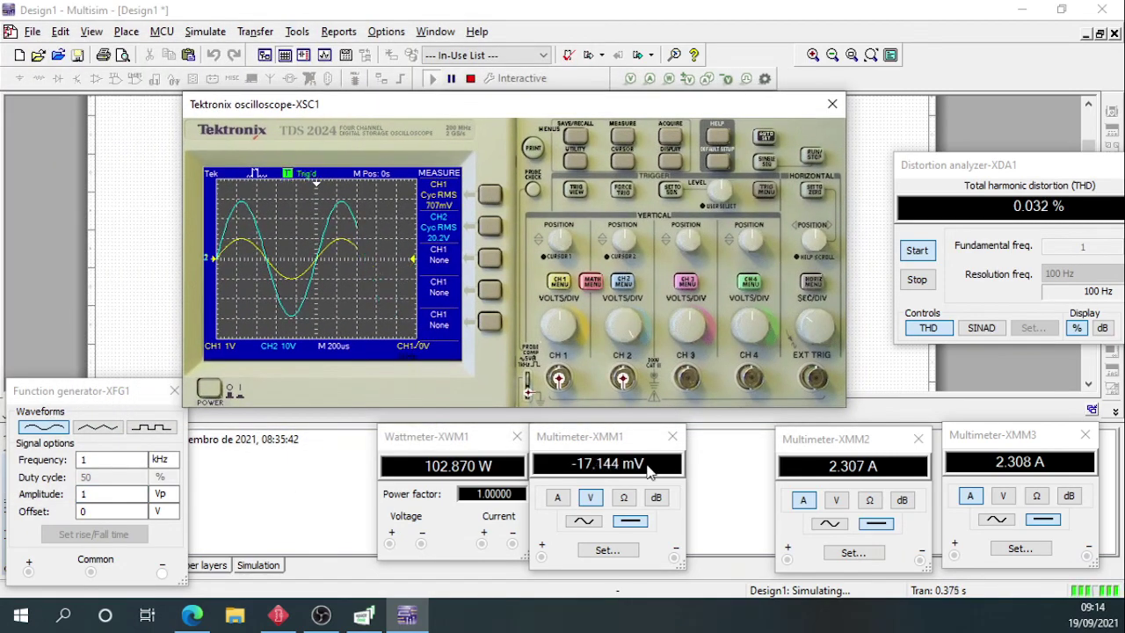
Locate multimeter XMM1 at the amplifier output and compare its DC offset reading with the other instruments.
{"action": "left_click_drag", "start_coordinate": [756, 114], "coordinate": [400, 285]}
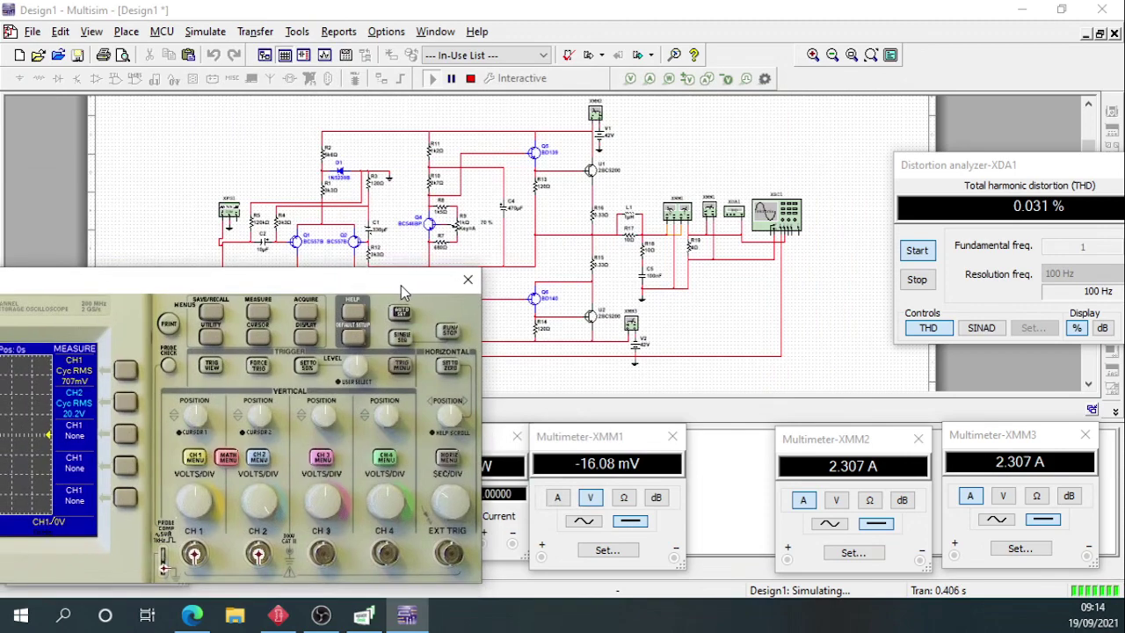
{"action": "left_click", "coordinate": [708, 210]}
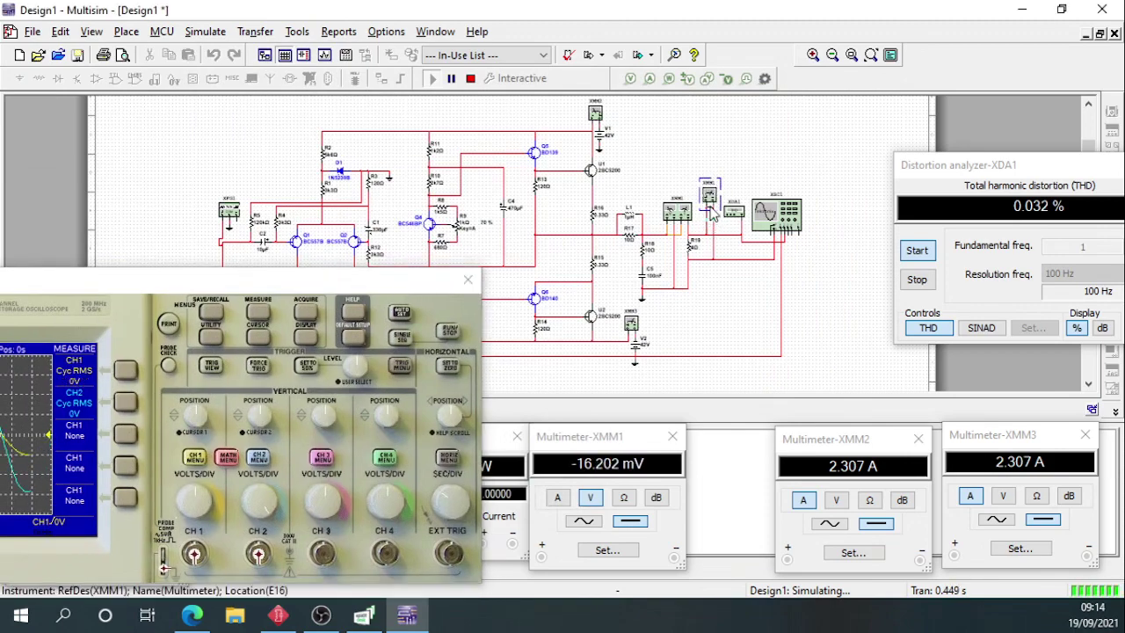
{"action": "mouse_move", "coordinate": [353, 279]}
{"action": "left_mouse_down"}
{"action": "mouse_move", "coordinate": [548, 218]}
{"action": "mouse_move", "coordinate": [663, 105]}
{"action": "left_mouse_up"}
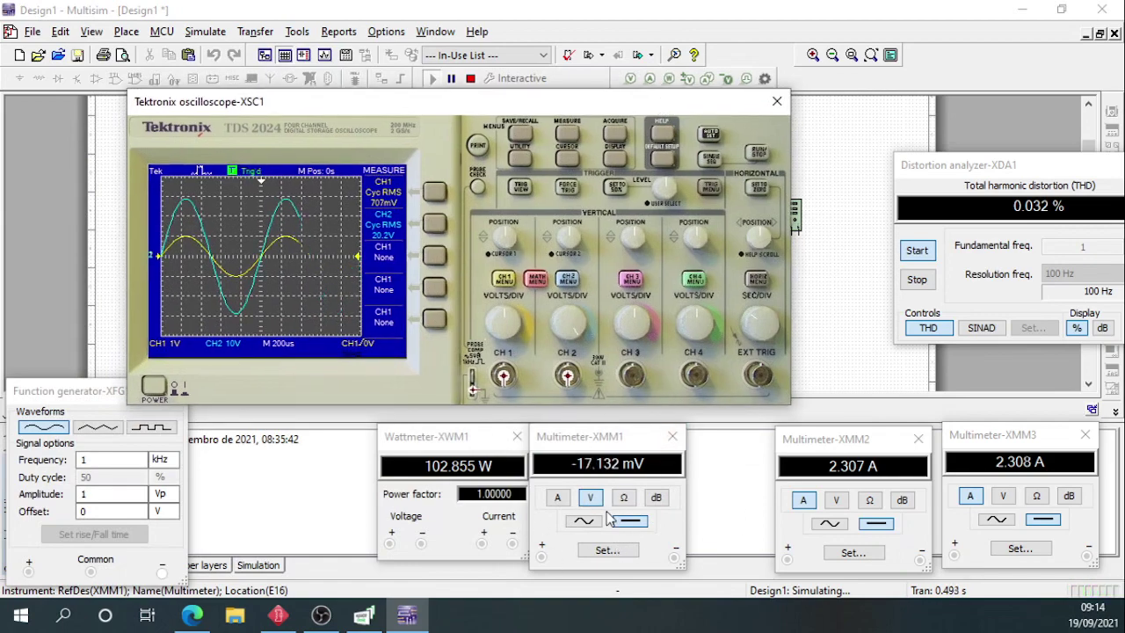
{"action": "left_click_drag", "start_coordinate": [675, 110], "coordinate": [545, 183]}
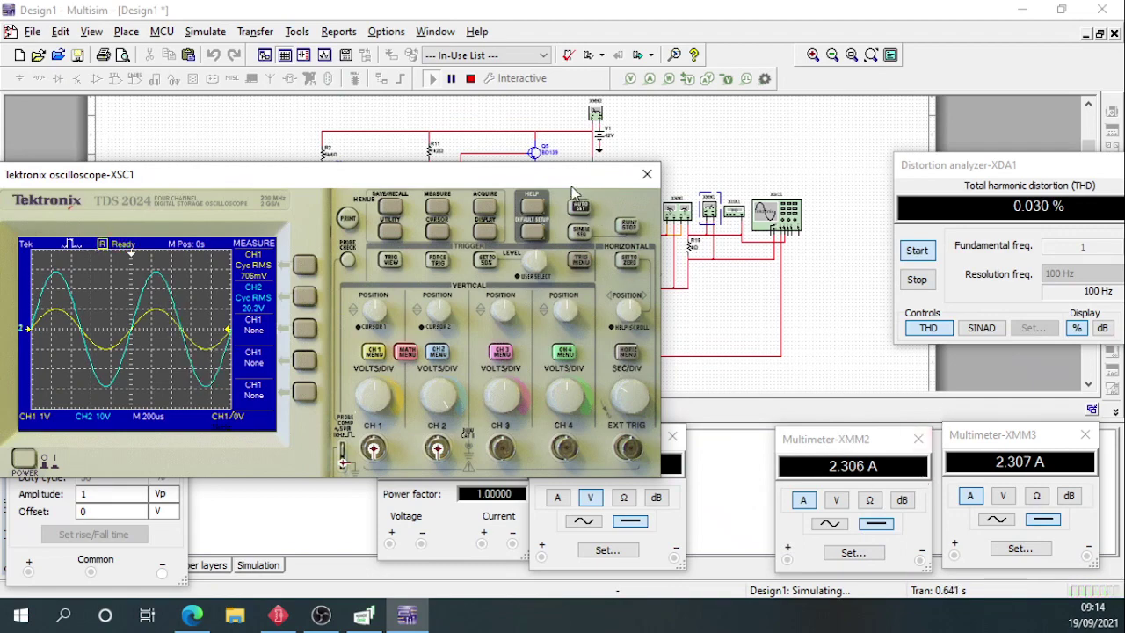
{"action": "left_click_drag", "start_coordinate": [571, 180], "coordinate": [712, 125]}
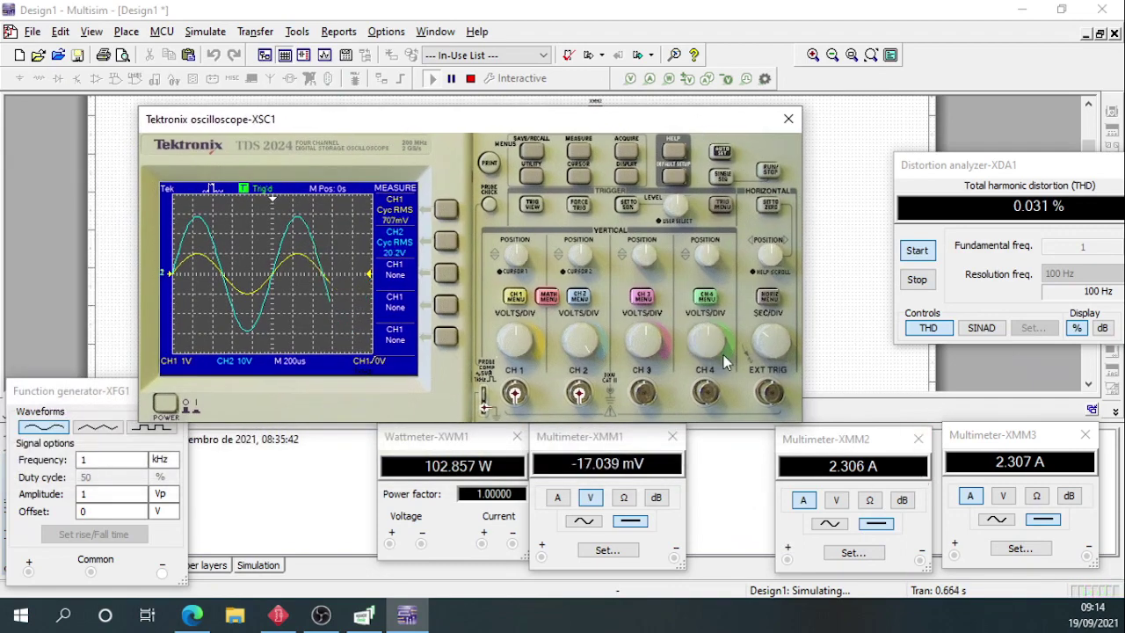
{"action": "left_click_drag", "start_coordinate": [1000, 165], "coordinate": [923, 169]}
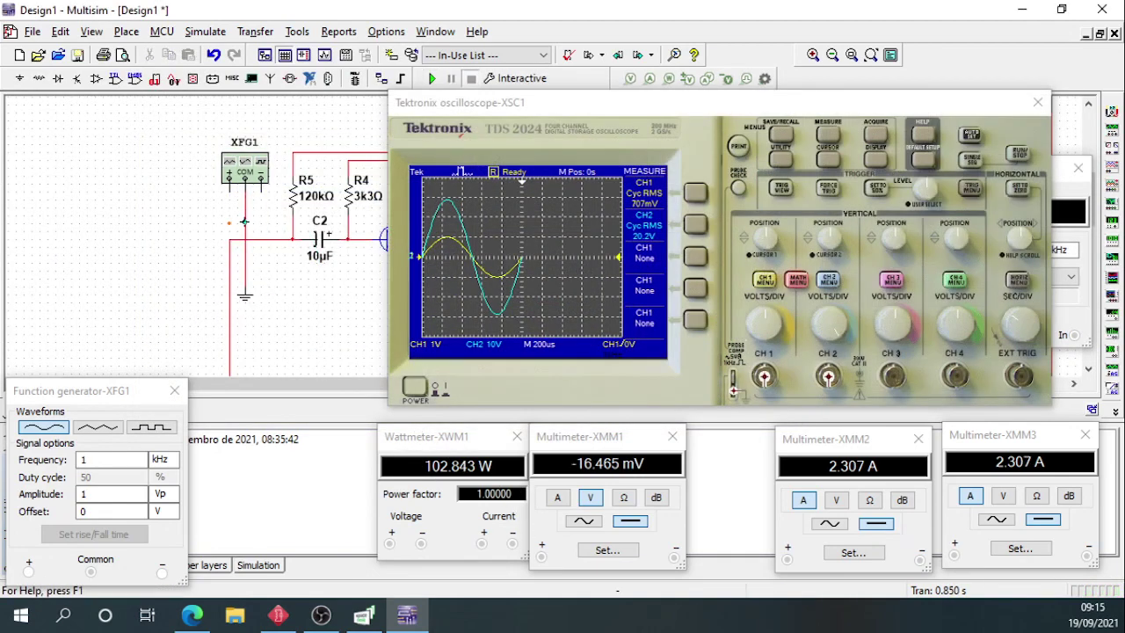
Rerun the simulation with the function generator disconnected from the amplifier input and close the oscilloscope.
{"action": "left_click", "coordinate": [586, 131]}
{"action": "left_click_drag", "start_coordinate": [571, 116], "coordinate": [239, 116]}
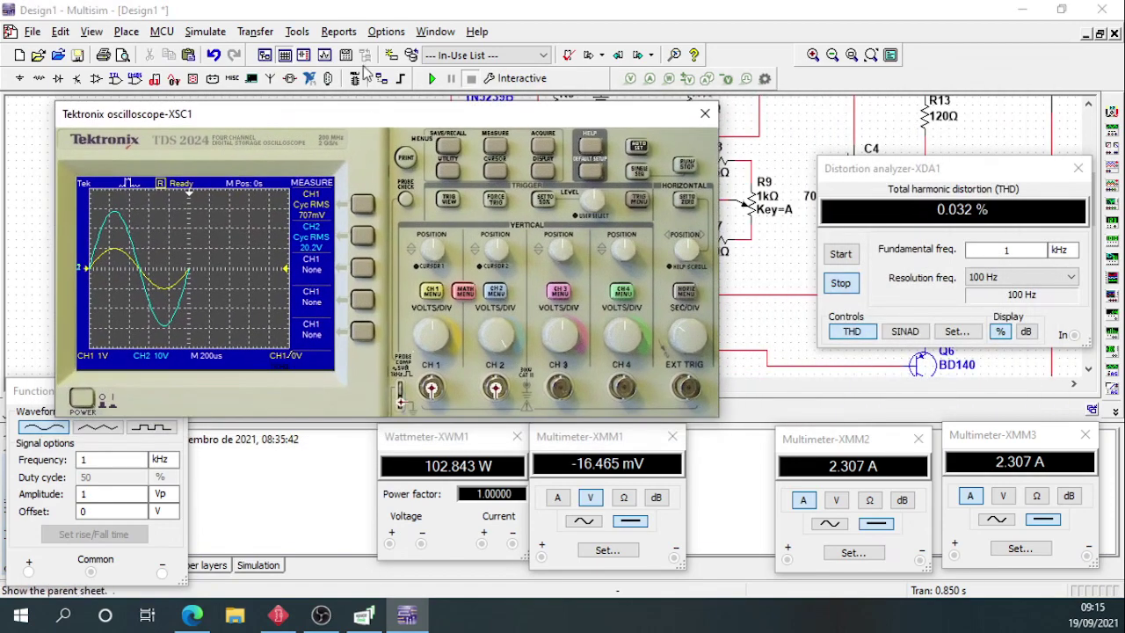
{"action": "key", "text": "F5"}
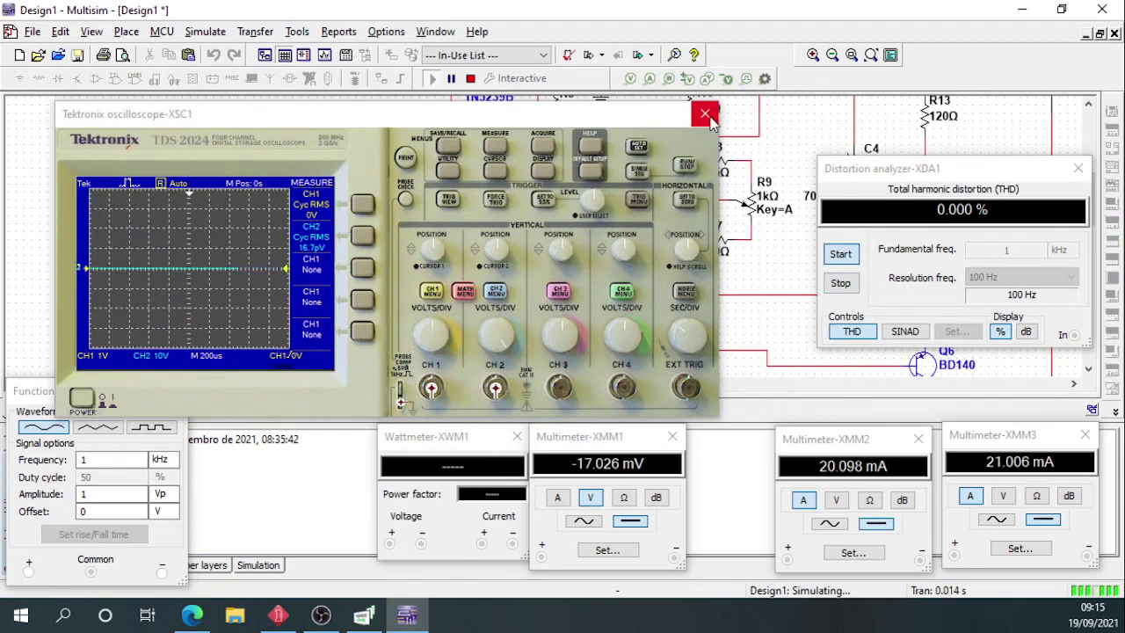
{"action": "left_click", "coordinate": [705, 114]}
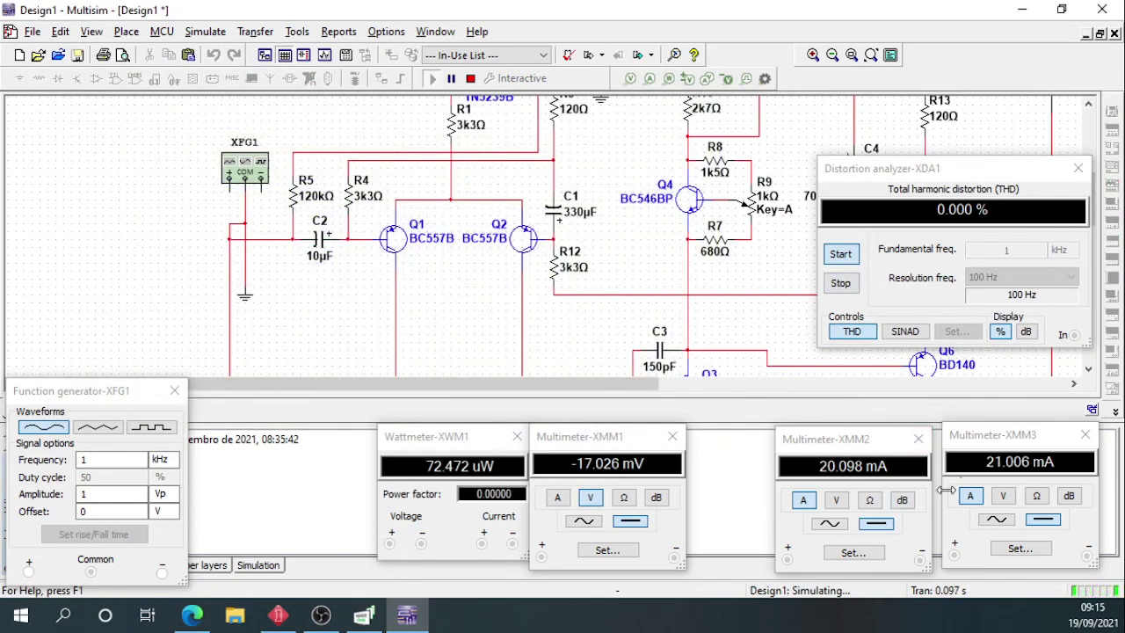
Vary the R9 bias potentiometer through 35 % and 80 %, and leave it at 65 %.
{"action": "left_click_drag", "start_coordinate": [1032, 170], "coordinate": [383, 355]}
{"action": "scroll", "coordinate": [1080, 215], "scroll_direction": "up", "scroll_amount": 3}
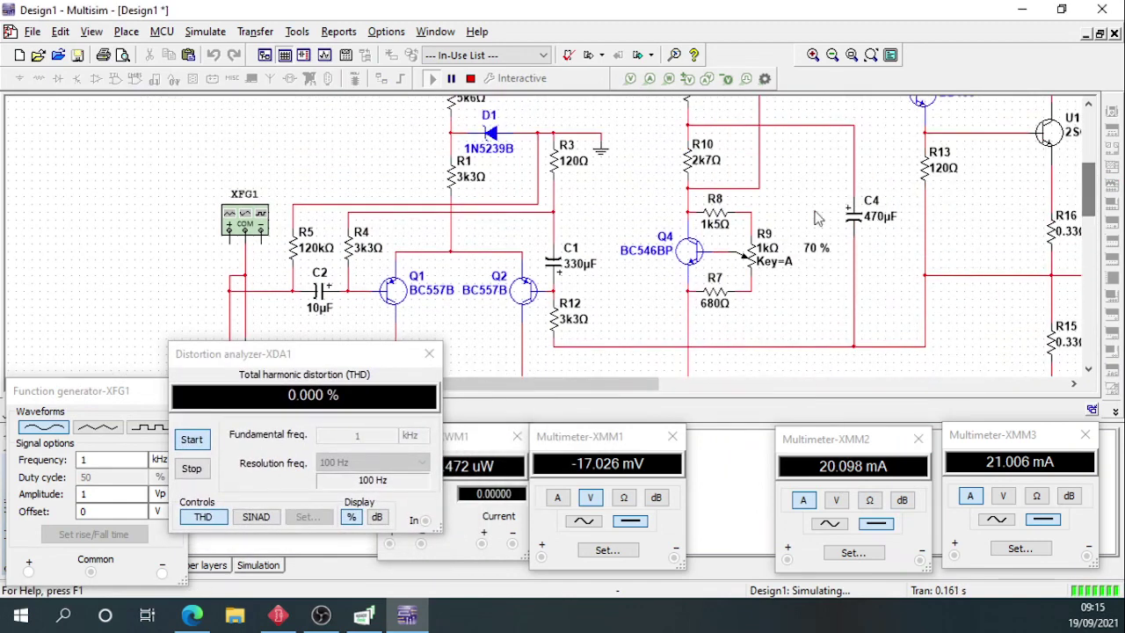
{"action": "mouse_move", "coordinate": [756, 230]}
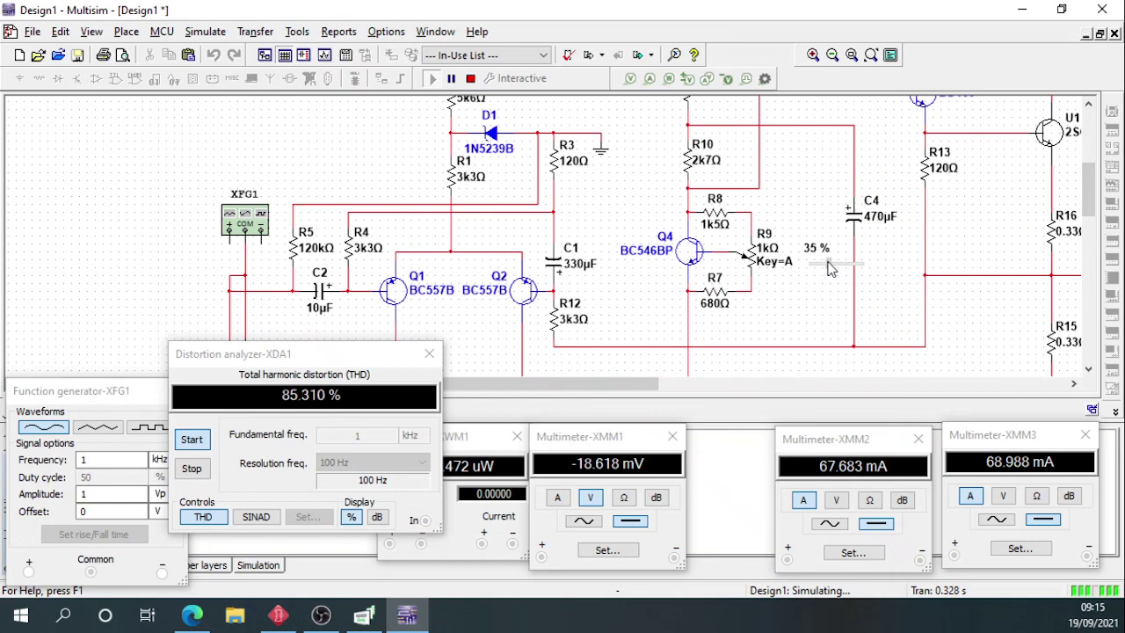
{"action": "left_click_drag", "start_coordinate": [830, 268], "coordinate": [856, 272]}
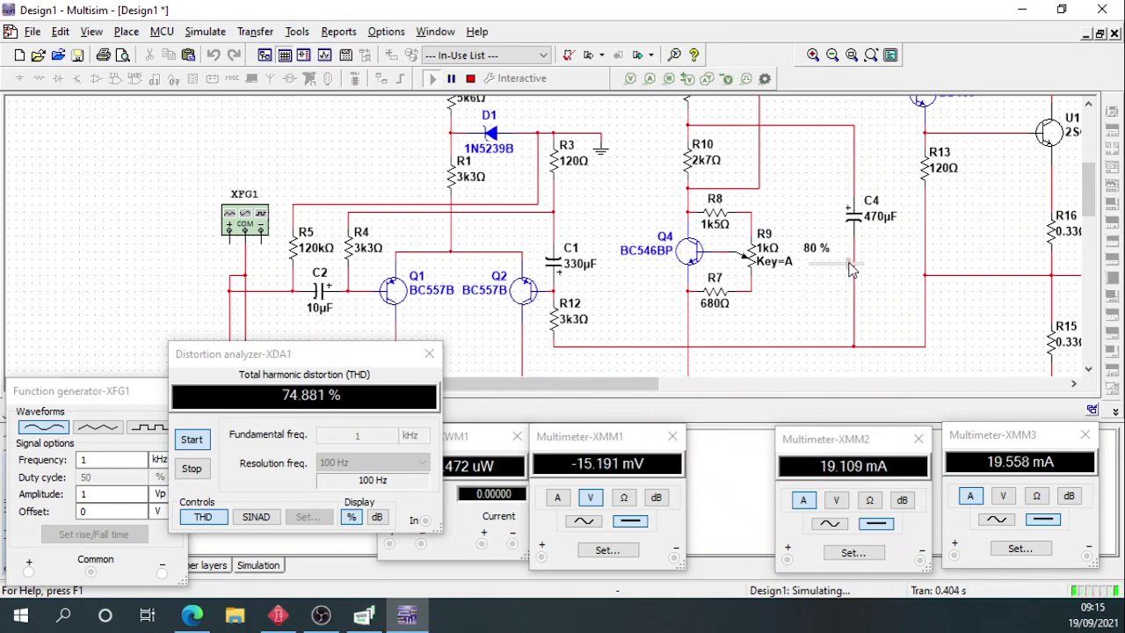
{"action": "left_click_drag", "start_coordinate": [848, 268], "coordinate": [843, 268]}
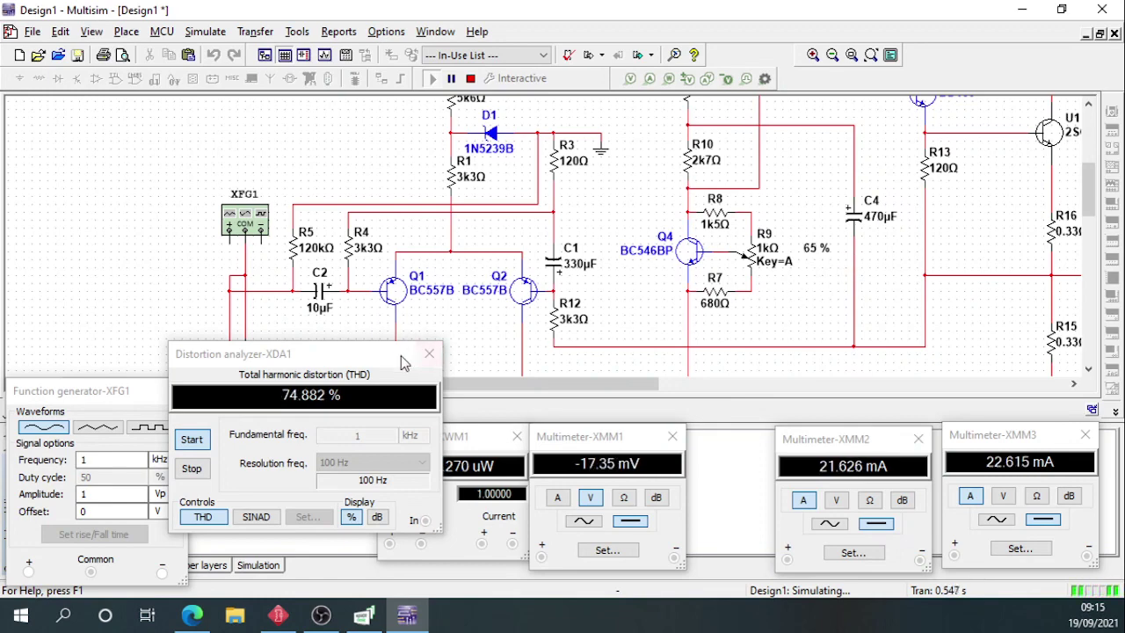
Move the distortion analyzer aside and examine the output stage with U1, U2, R15 and R16 at idle current.
{"action": "left_click_drag", "start_coordinate": [332, 357], "coordinate": [192, 184]}
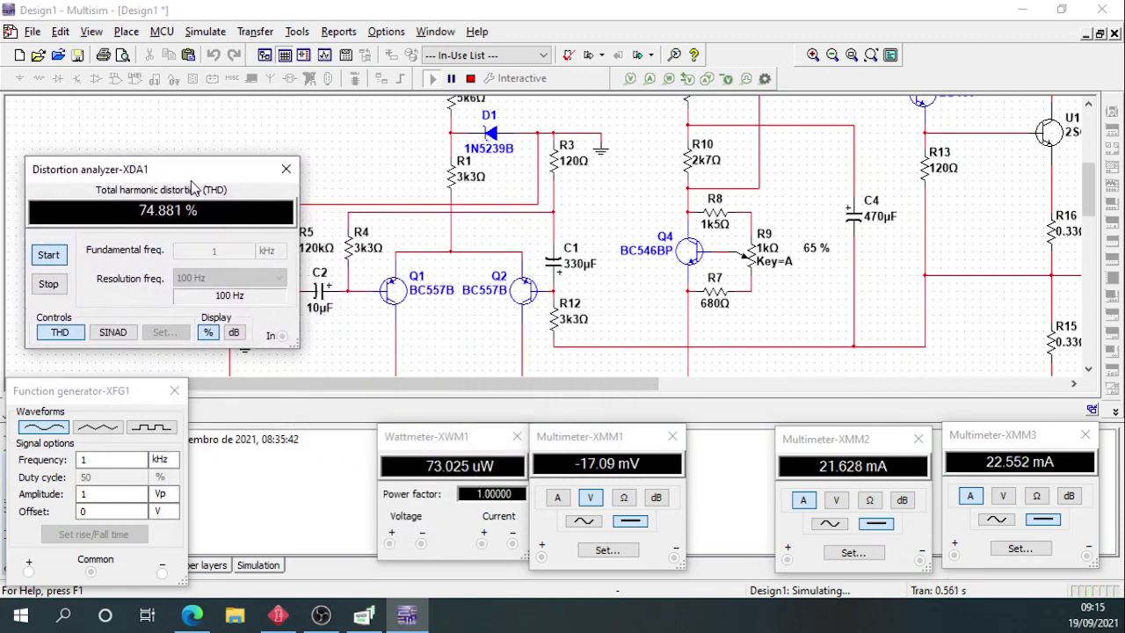
{"action": "left_click_drag", "start_coordinate": [655, 384], "coordinate": [834, 384]}
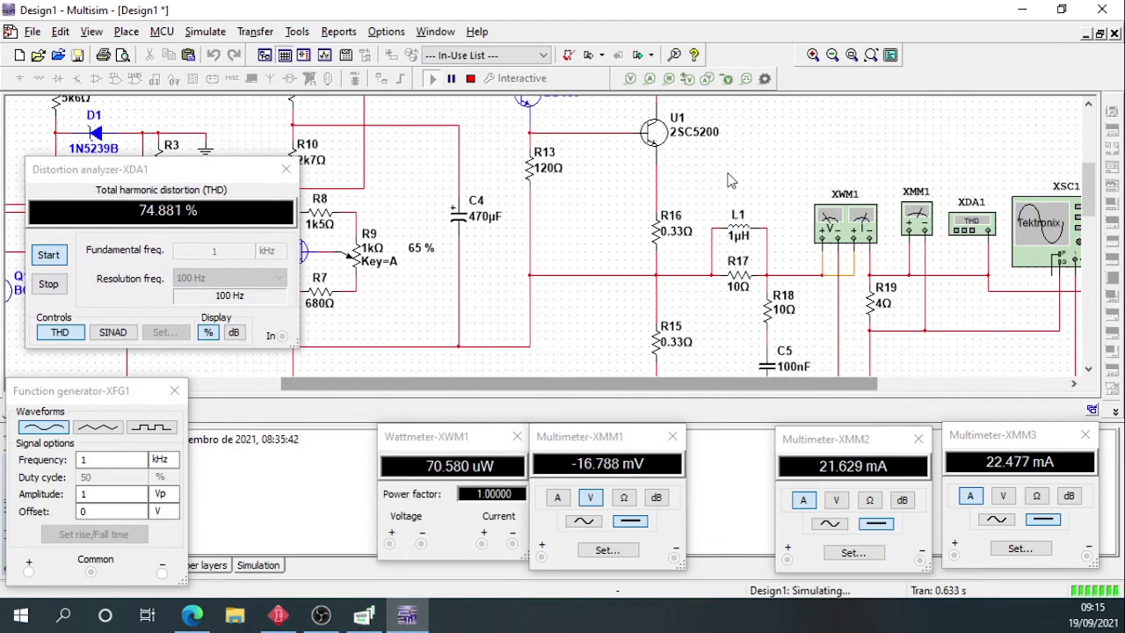
{"action": "left_click_drag", "start_coordinate": [536, 391], "coordinate": [402, 387]}
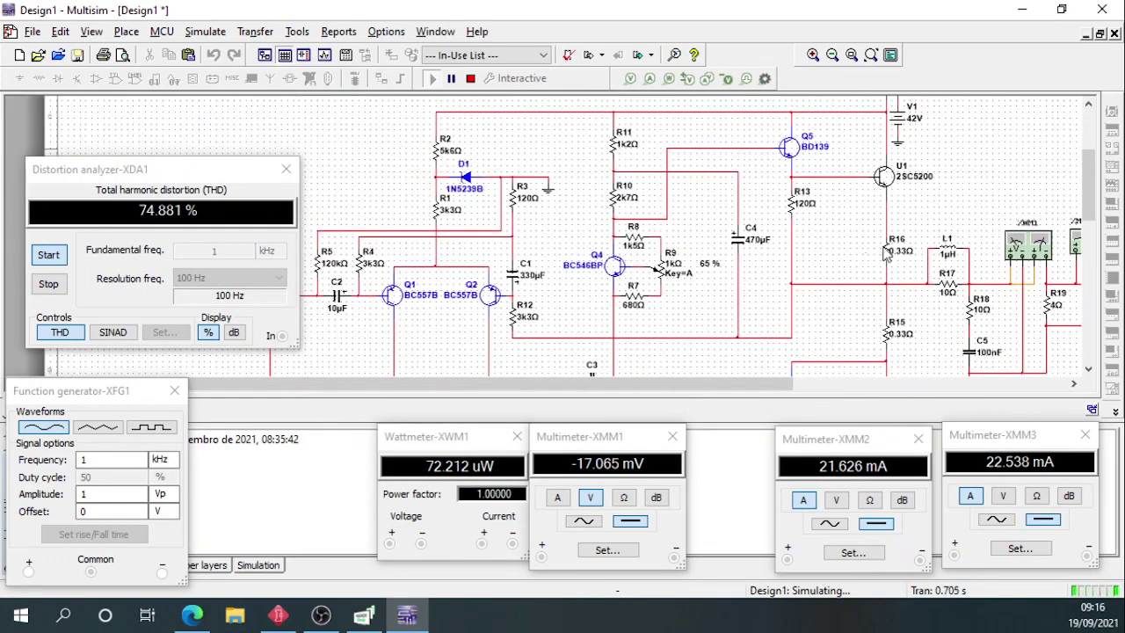
{"action": "left_click_drag", "start_coordinate": [1088, 211], "coordinate": [1082, 243]}
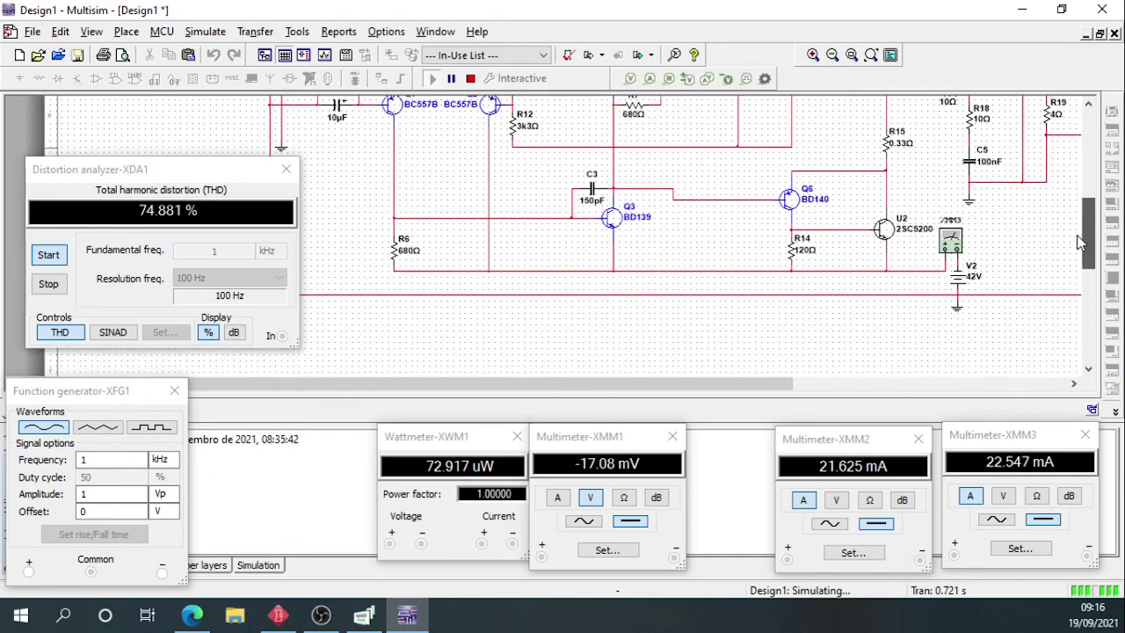
{"action": "scroll", "coordinate": [790, 198], "scroll_direction": "down", "scroll_amount": 2}
{"action": "scroll", "coordinate": [564, 167], "scroll_direction": "up", "scroll_amount": 4}
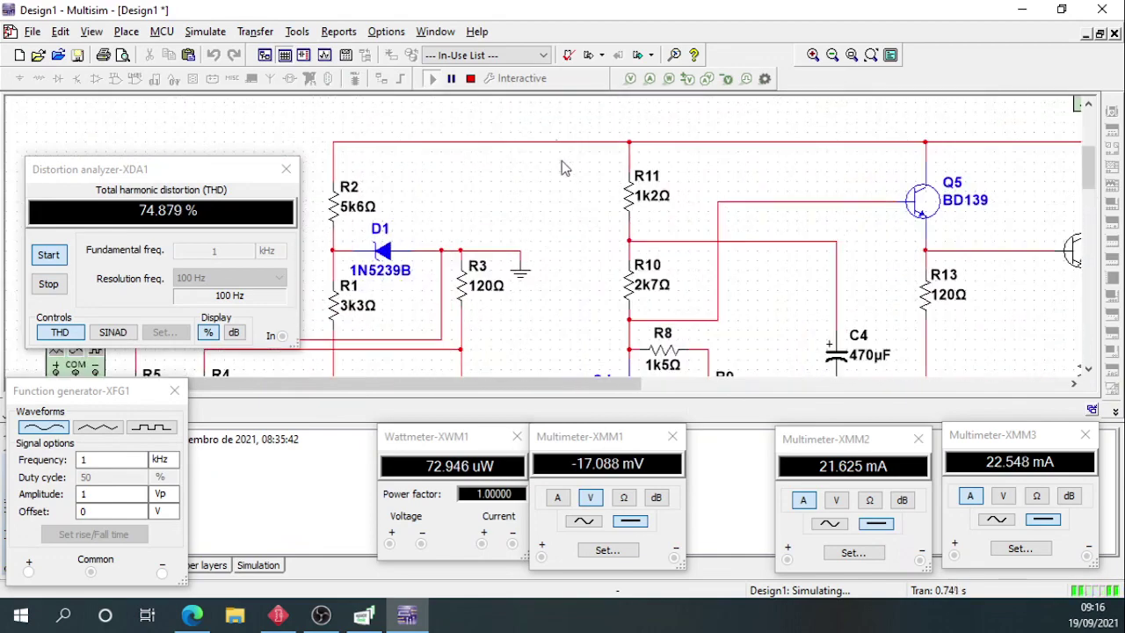
Measure the current in the branch below R10 with a current probe.
{"action": "left_click", "coordinate": [649, 78]}
{"action": "left_click", "coordinate": [629, 321]}
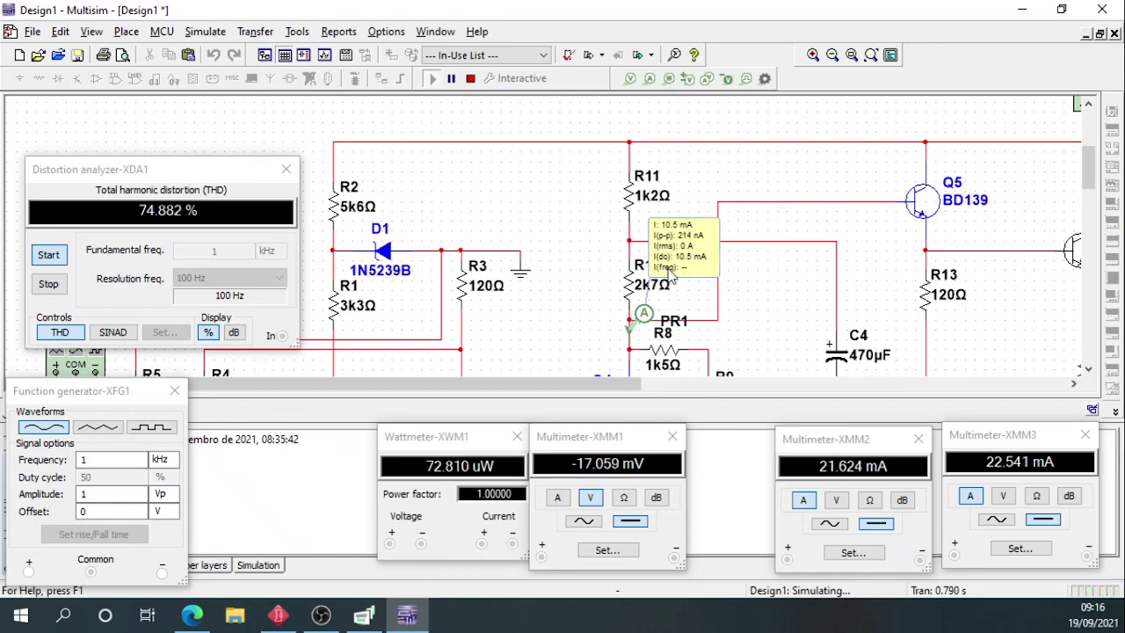
{"action": "scroll", "coordinate": [626, 255], "scroll_direction": "down", "scroll_amount": 5}
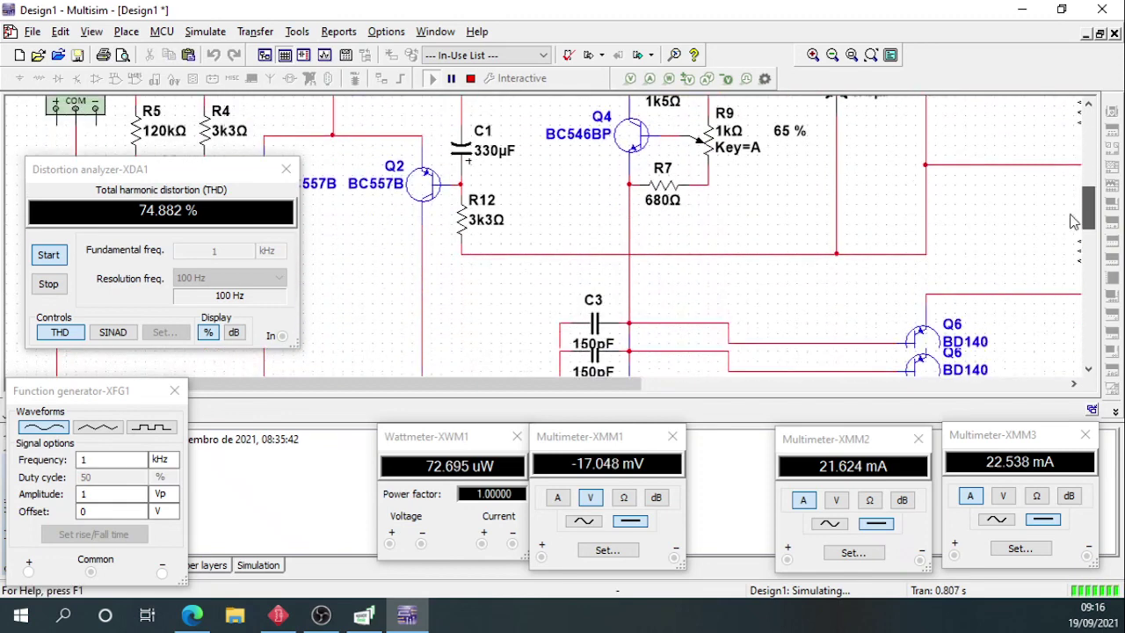
{"action": "scroll", "coordinate": [1088, 233], "scroll_direction": "up", "scroll_amount": 5}
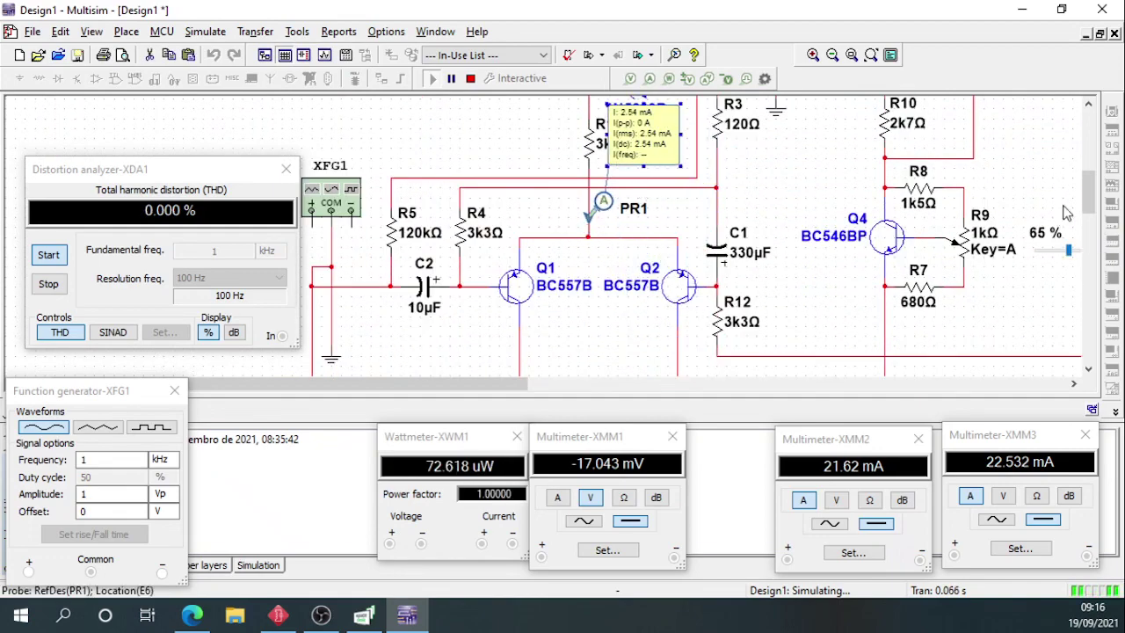
Measure the zener voltage with a voltage probe at the R2, R1 and D1 node, and move its readout clear of the circuit.
{"action": "scroll", "coordinate": [642, 191], "scroll_direction": "up", "scroll_amount": 1}
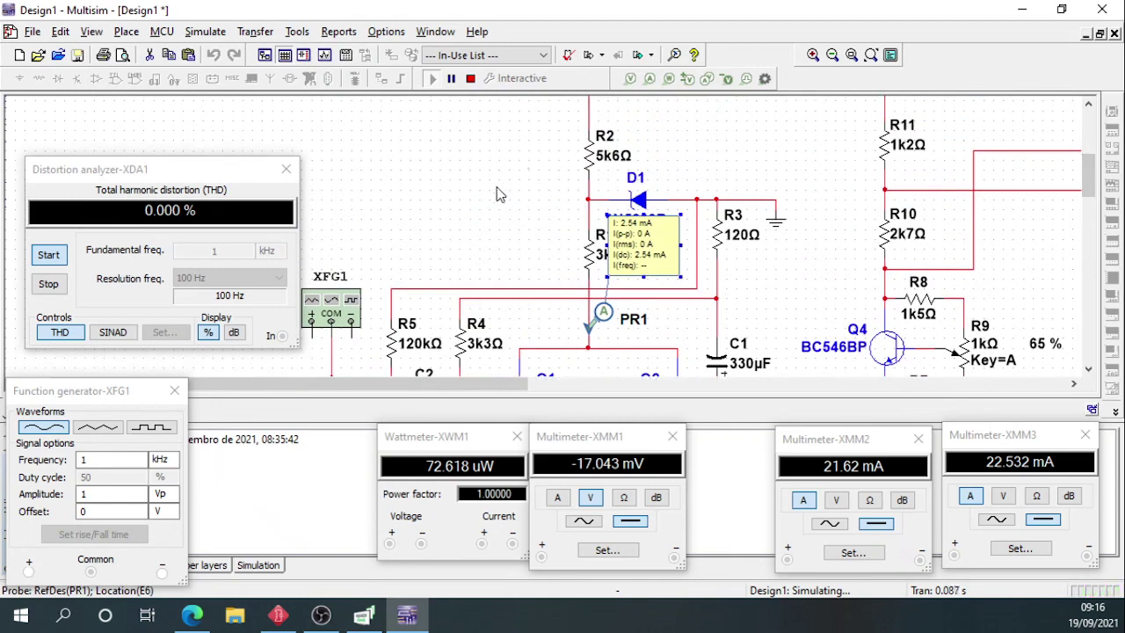
{"action": "left_click", "coordinate": [630, 79]}
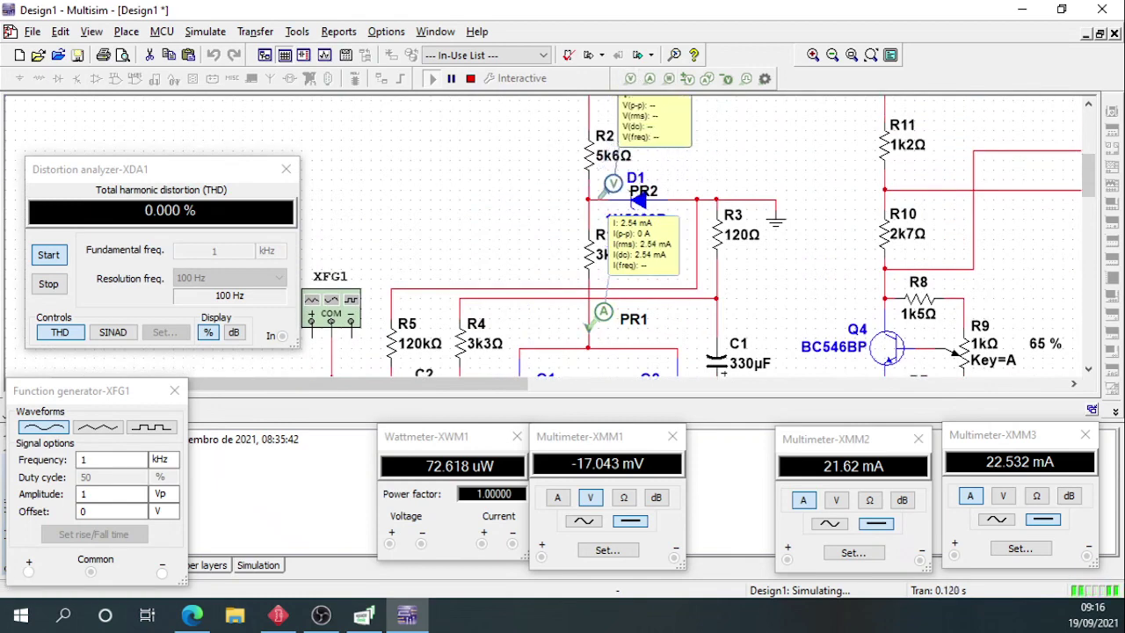
{"action": "left_click", "coordinate": [613, 184]}
{"action": "left_click_drag", "start_coordinate": [677, 104], "coordinate": [510, 143]}
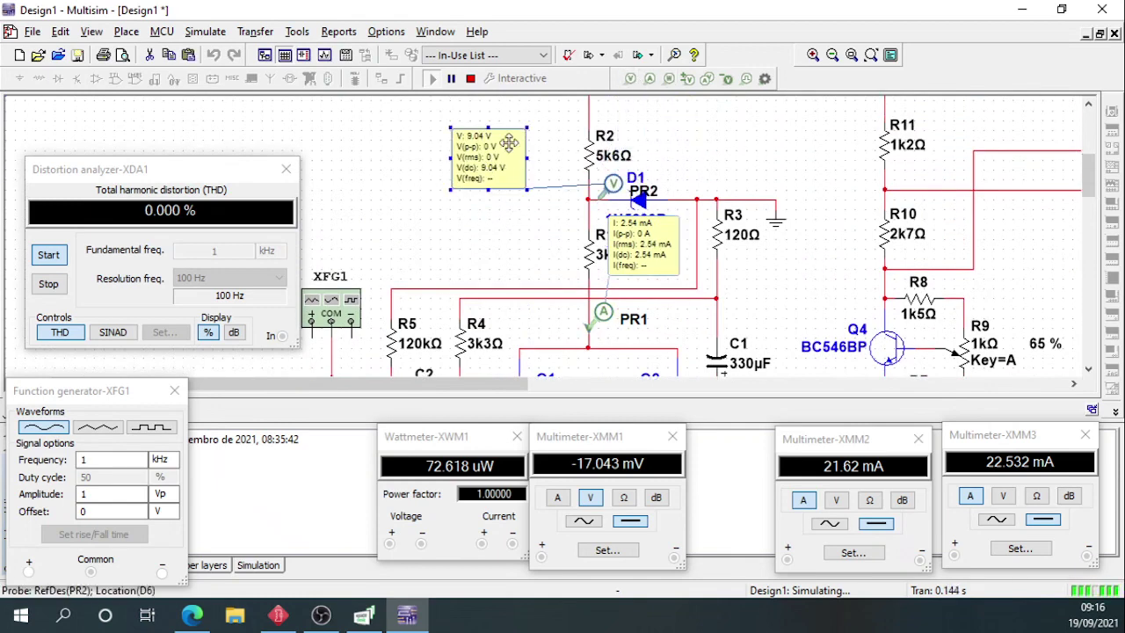
{"action": "left_click", "coordinate": [484, 250]}
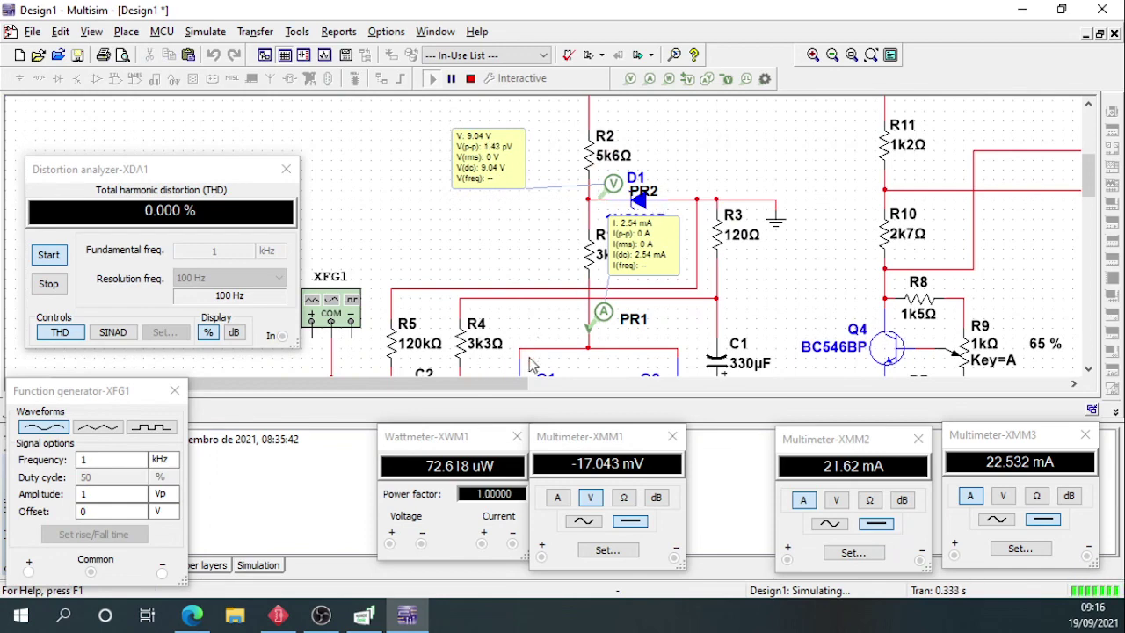
Delete the voltage probe from the D1 zener node.
{"action": "mouse_move", "coordinate": [492, 393]}
{"action": "left_mouse_down"}
{"action": "mouse_move", "coordinate": [782, 393]}
{"action": "mouse_move", "coordinate": [494, 393]}
{"action": "mouse_move", "coordinate": [507, 392]}
{"action": "left_mouse_up"}
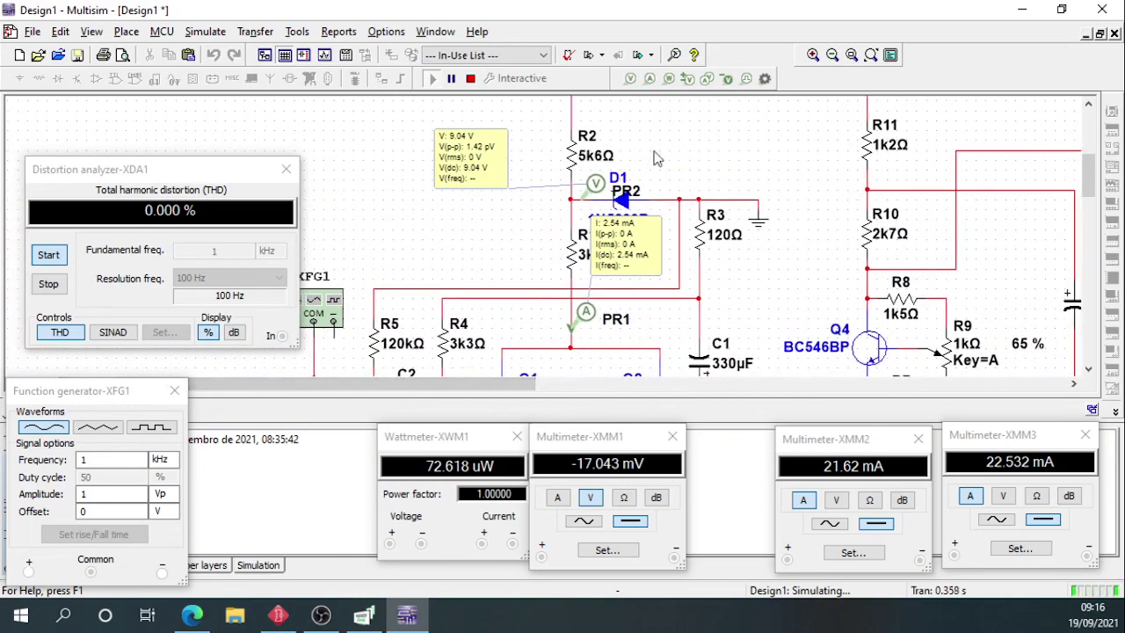
{"action": "left_click", "coordinate": [479, 171]}
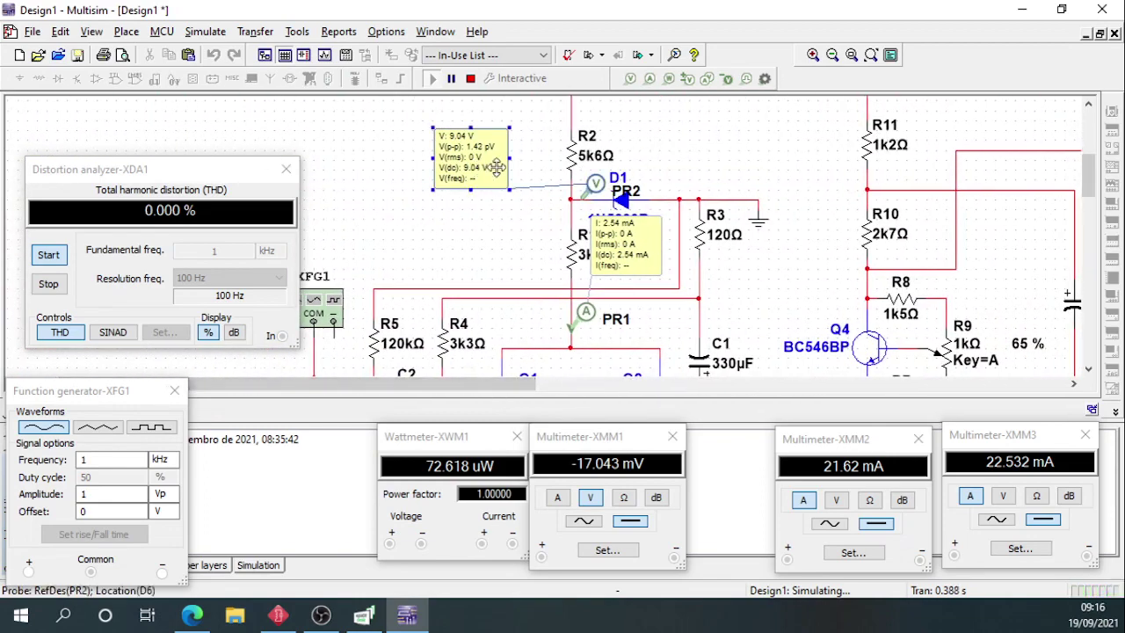
{"action": "key", "text": "Delete"}
{"action": "scroll", "coordinate": [489, 281], "scroll_direction": "down", "scroll_amount": 3}
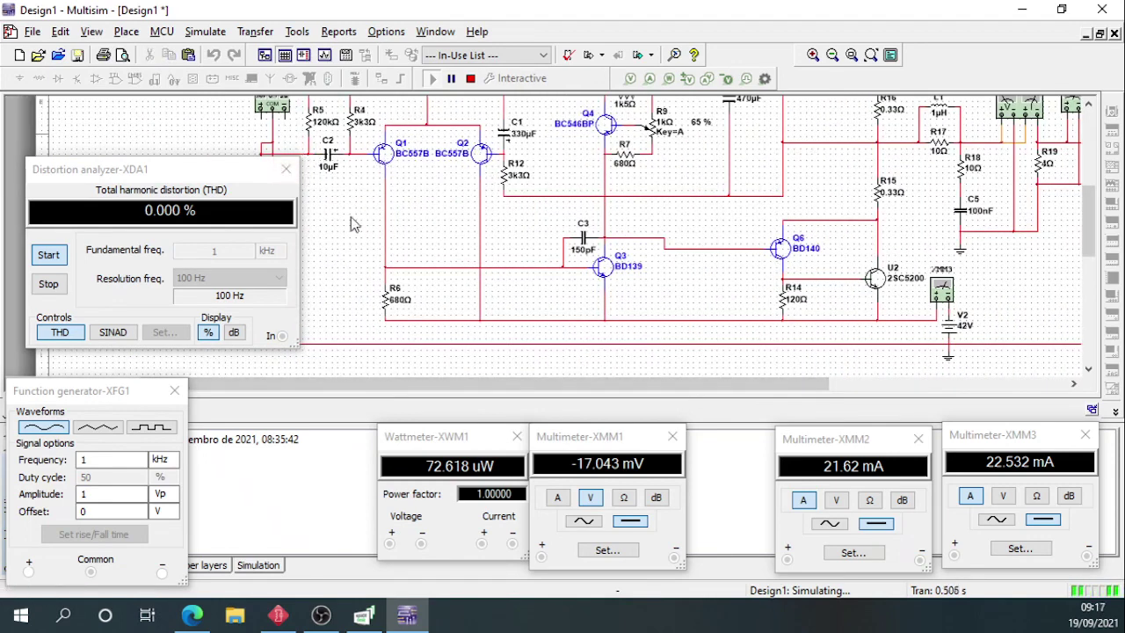
Examine the Q1/Q2 input pair, the Q3 driver stage and the lower output stage around Q6 and U2.
{"action": "scroll", "coordinate": [1101, 227], "scroll_direction": "up", "scroll_amount": 3}
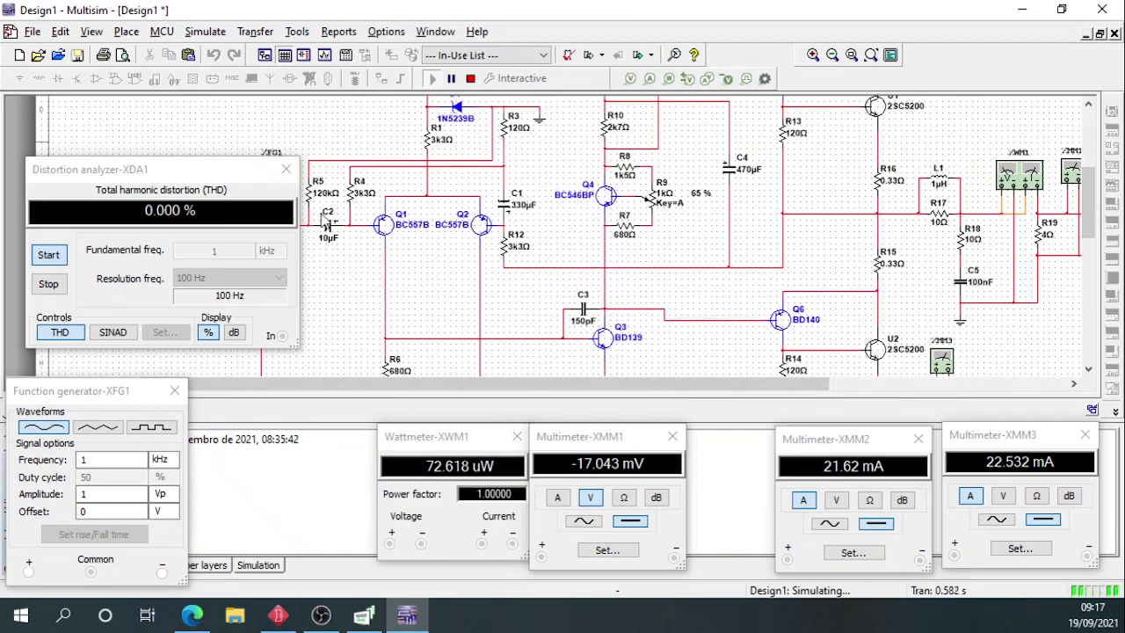
{"action": "scroll", "coordinate": [989, 262], "scroll_direction": "down", "scroll_amount": 2}
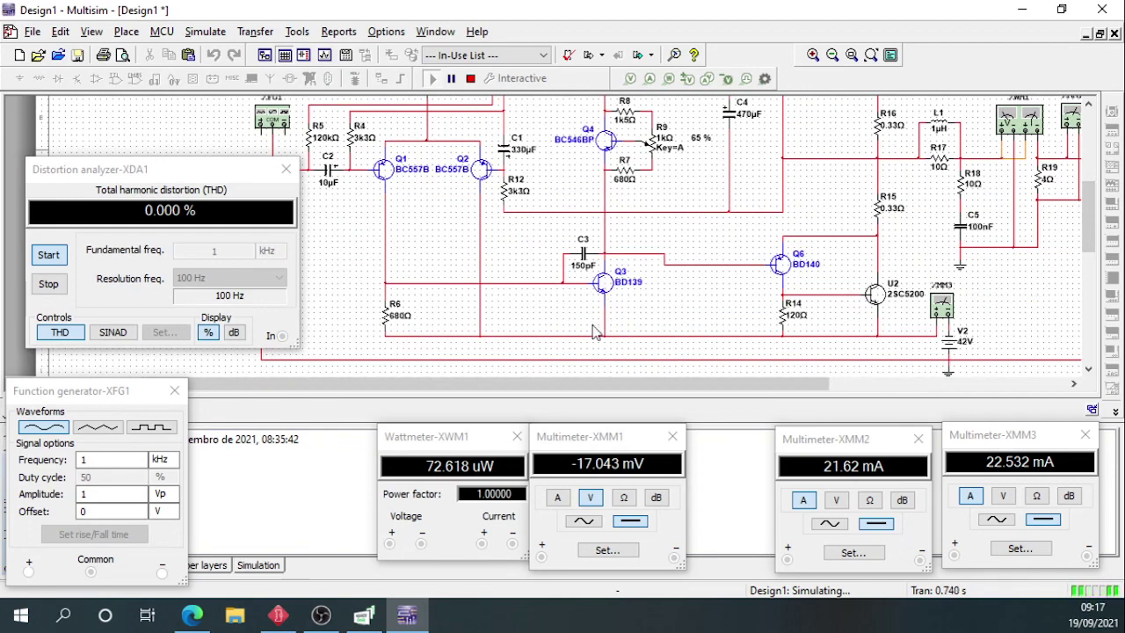
{"action": "scroll", "coordinate": [1089, 227], "scroll_direction": "up", "scroll_amount": 1}
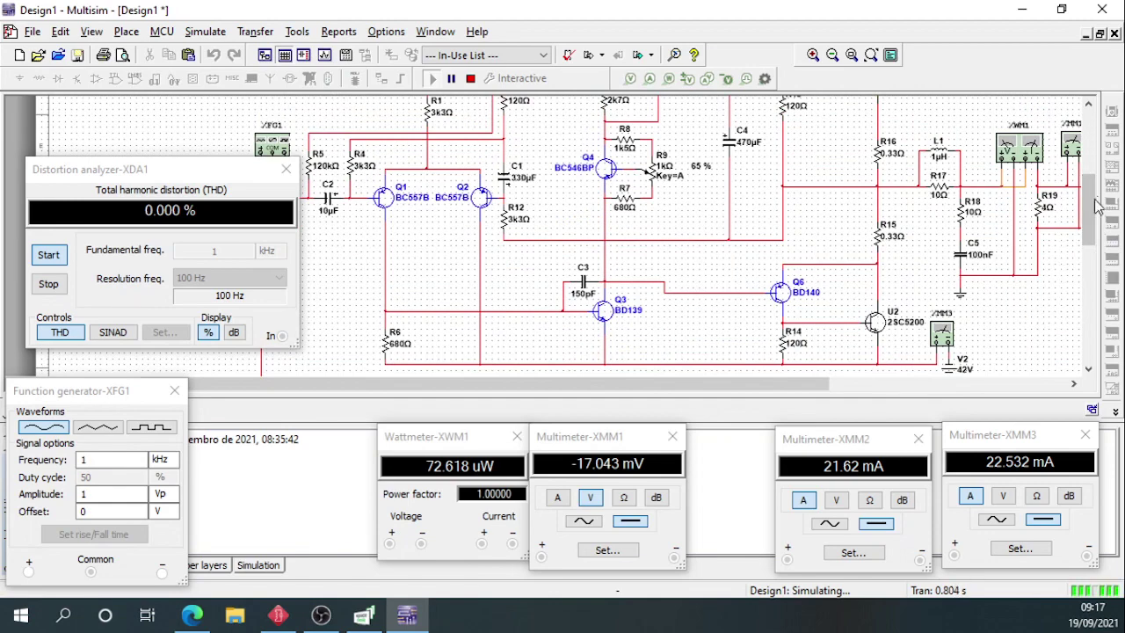
{"action": "scroll", "coordinate": [1083, 218], "scroll_direction": "down", "scroll_amount": 2}
{"action": "left_click_drag", "start_coordinate": [783, 381], "coordinate": [803, 381]}
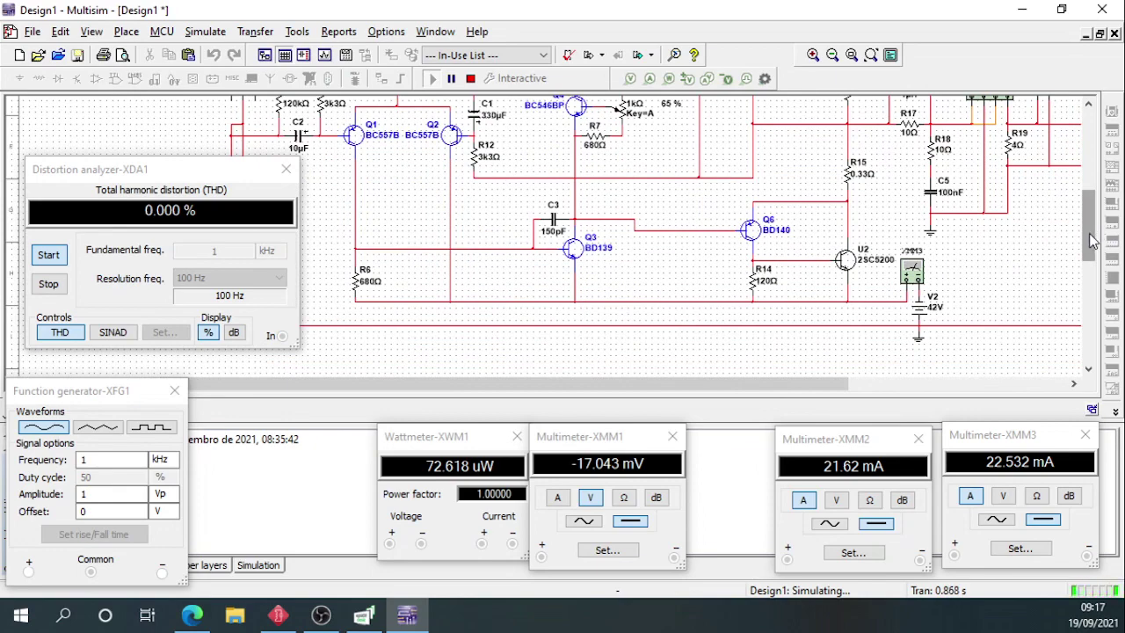
{"action": "key", "text": "F7"}
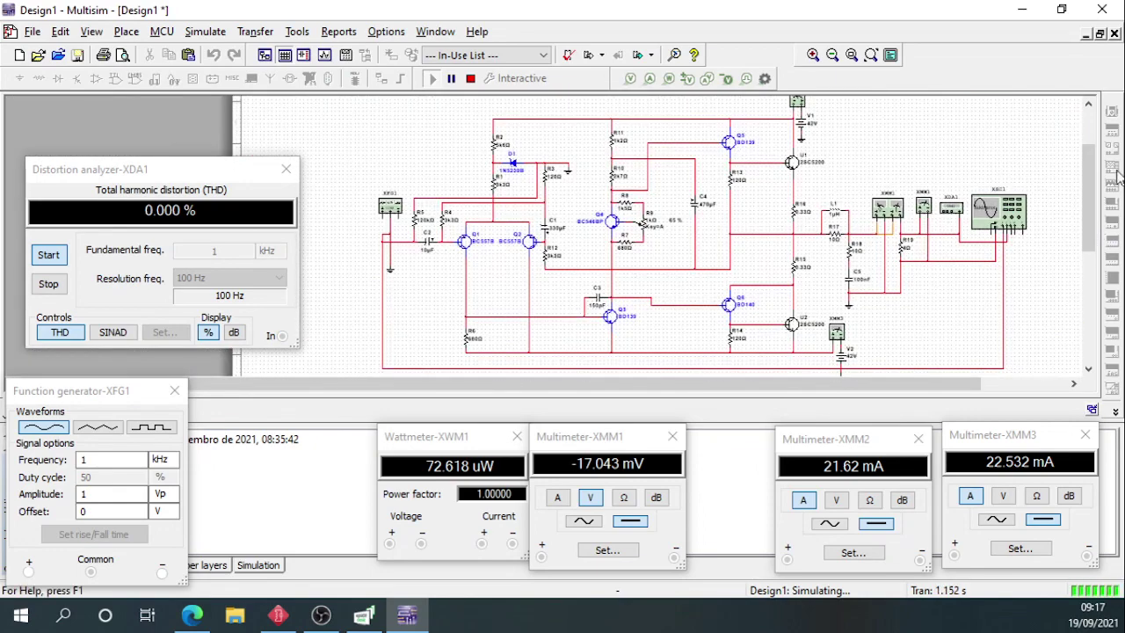
{"action": "left_click_drag", "start_coordinate": [1096, 222], "coordinate": [1090, 226]}
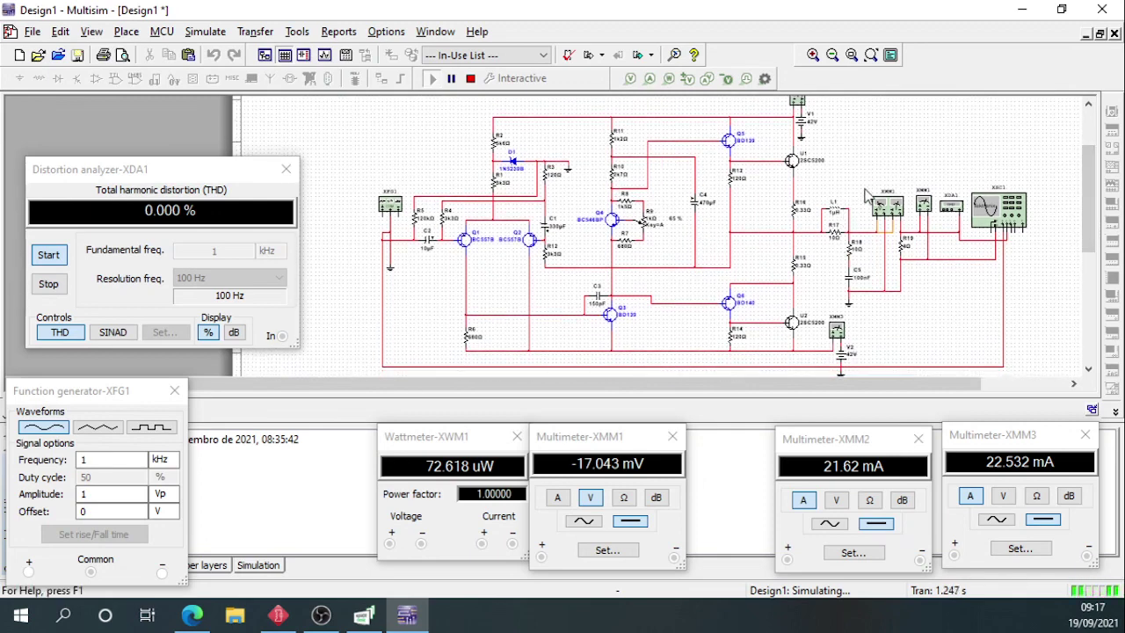
Measure Q5's collector current with a current probe, and move its readout beside the transistor.
{"action": "scroll", "coordinate": [791, 141], "scroll_direction": "up", "scroll_amount": 4}
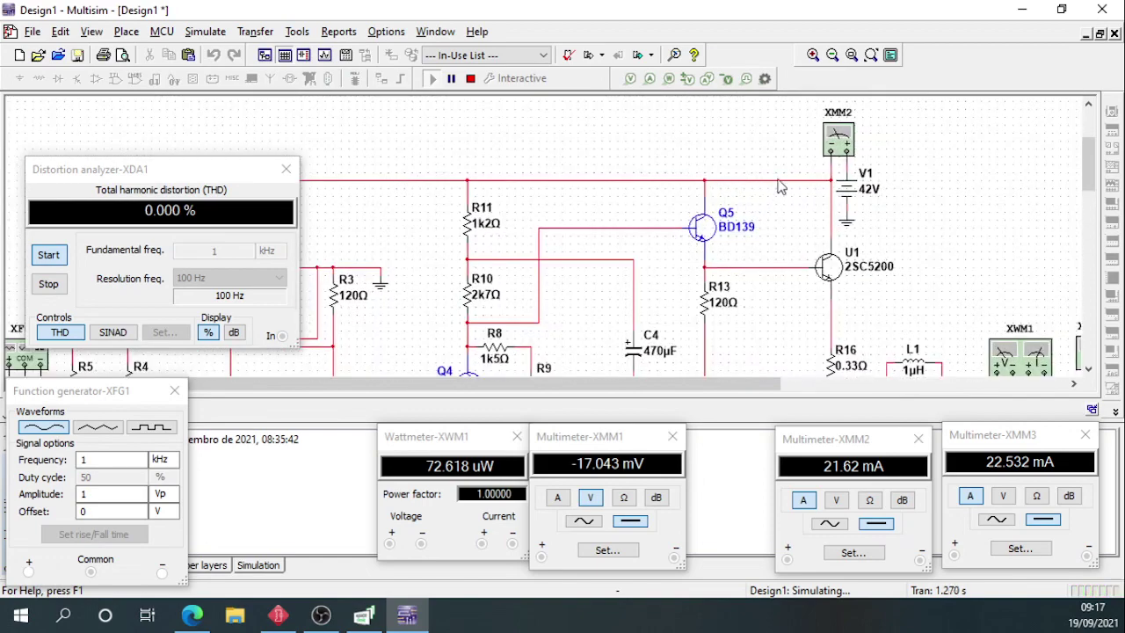
{"action": "left_click", "coordinate": [650, 81]}
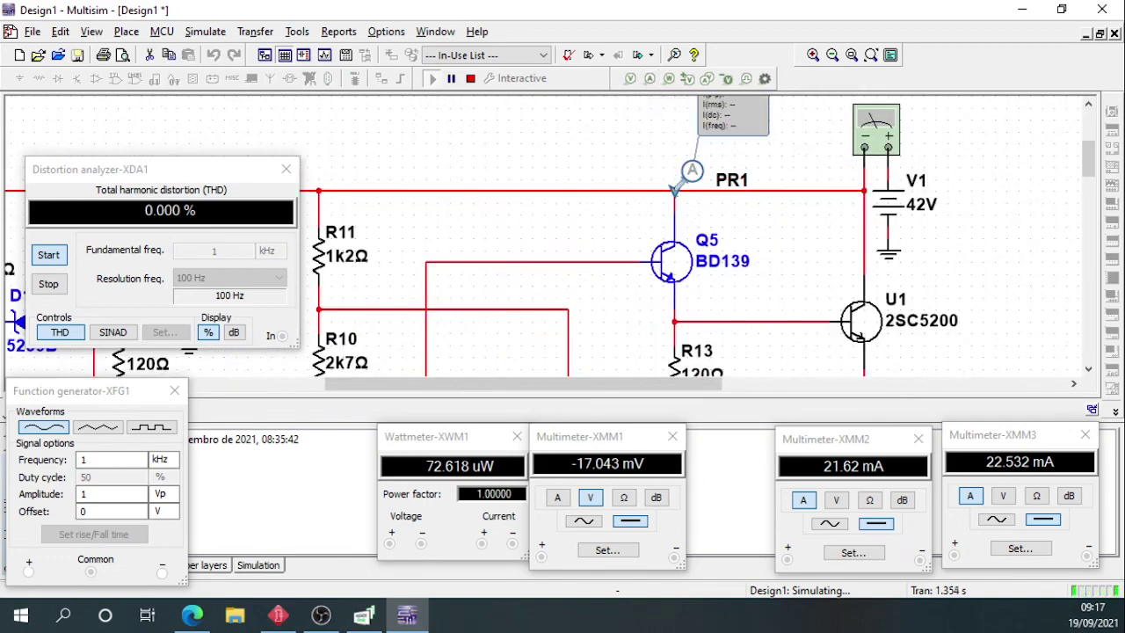
{"action": "left_click", "coordinate": [692, 180]}
{"action": "left_click_drag", "start_coordinate": [726, 113], "coordinate": [753, 184]}
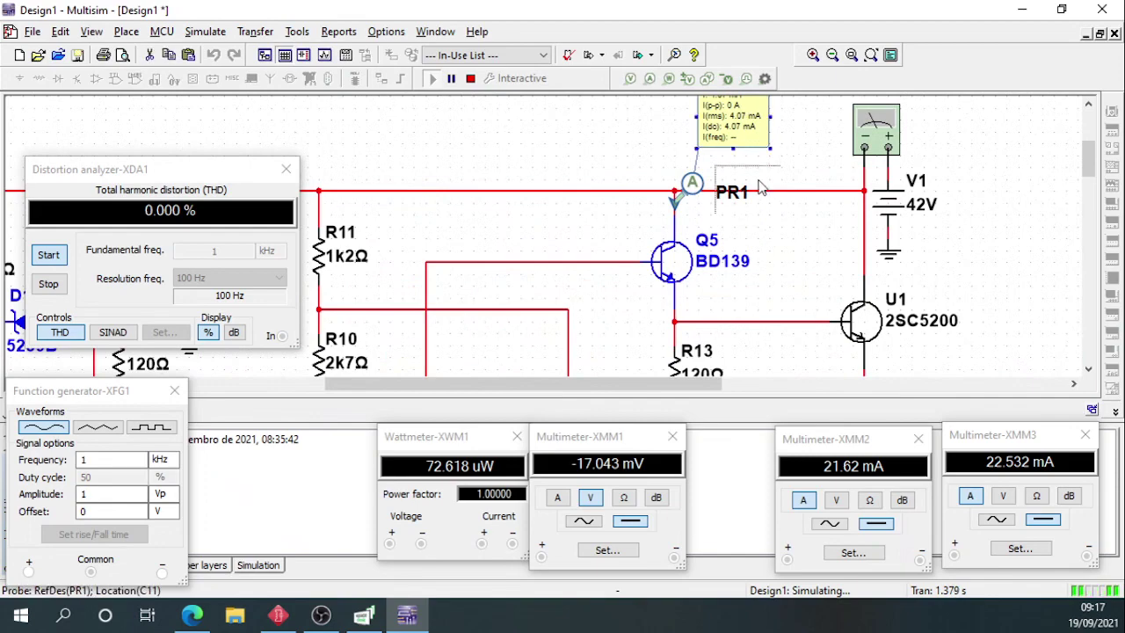
Move the current probe to the branch between Q6 and R14 to measure its current, and delete the probe.
{"action": "scroll", "coordinate": [815, 231], "scroll_direction": "up", "scroll_amount": 1}
{"action": "scroll", "coordinate": [1063, 202], "scroll_direction": "down", "scroll_amount": 5}
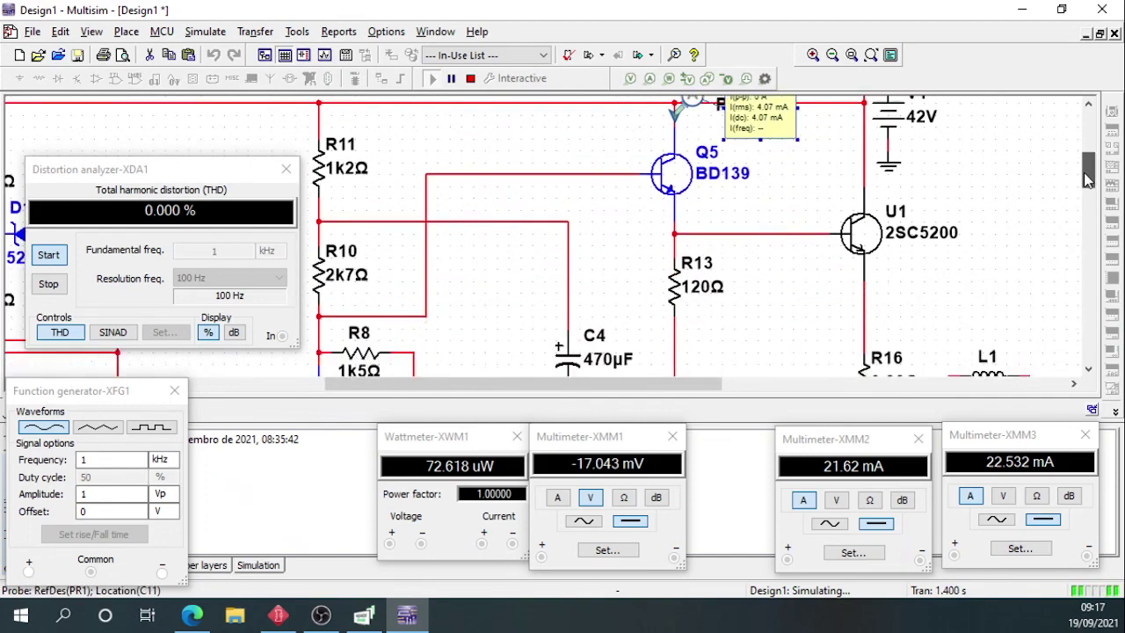
{"action": "left_click_drag", "start_coordinate": [691, 106], "coordinate": [693, 207]}
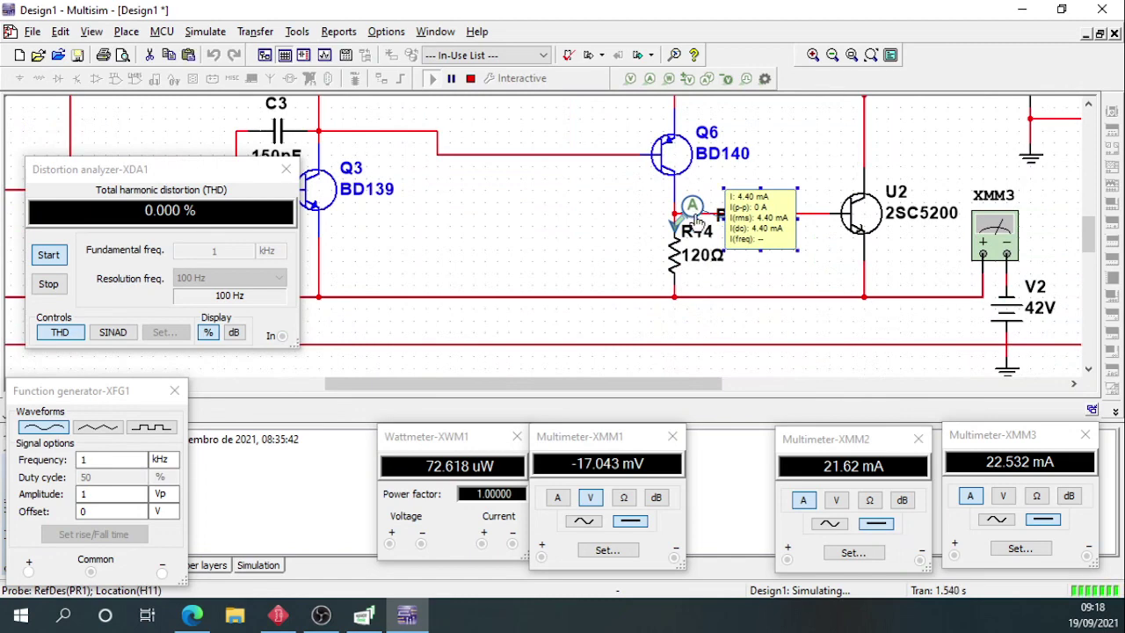
{"action": "key", "text": "ctrl+x"}
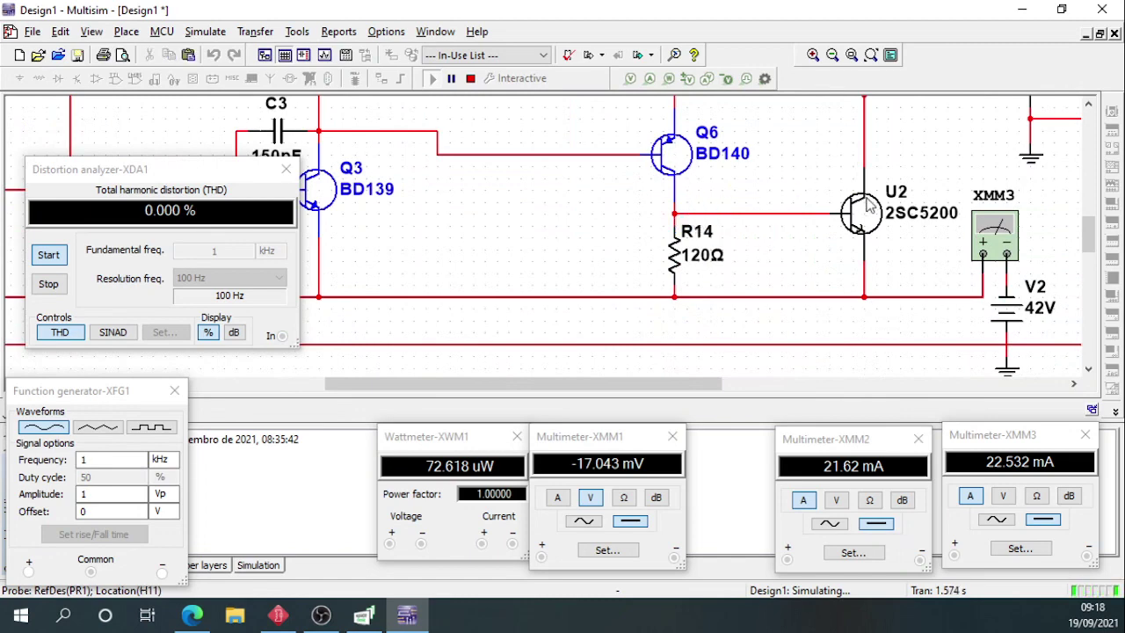
Examine the Q4 bias network and the output stage, and stop the simulation.
{"action": "scroll", "coordinate": [1081, 261], "scroll_direction": "down", "scroll_amount": 3}
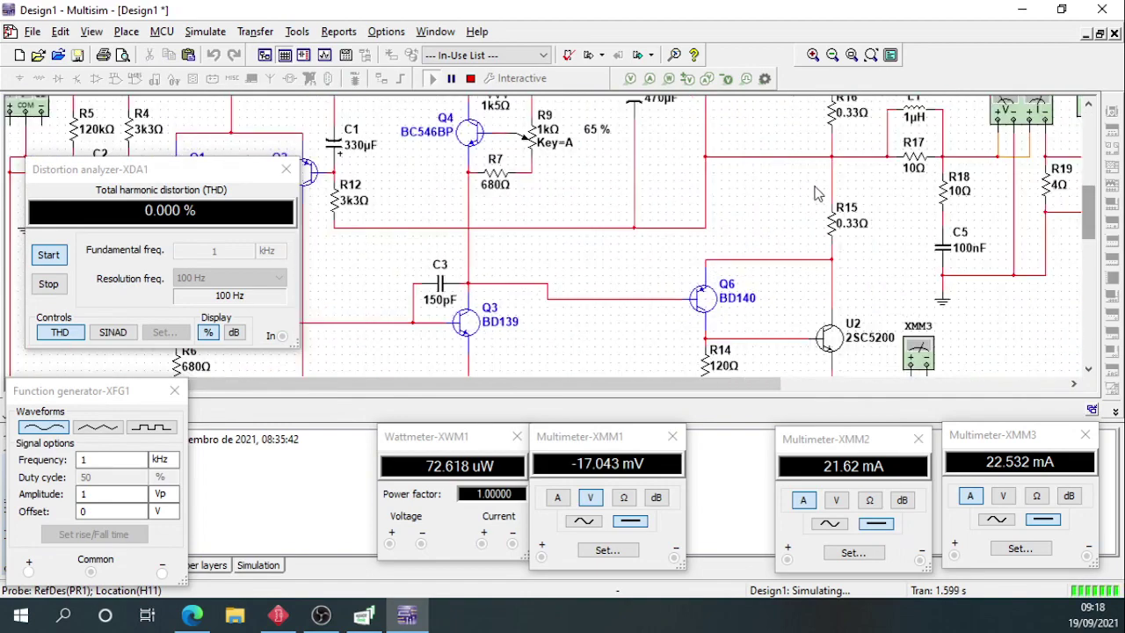
{"action": "scroll", "coordinate": [832, 204], "scroll_direction": "down", "scroll_amount": 1}
{"action": "left_click_drag", "start_coordinate": [1090, 225], "coordinate": [1090, 210]}
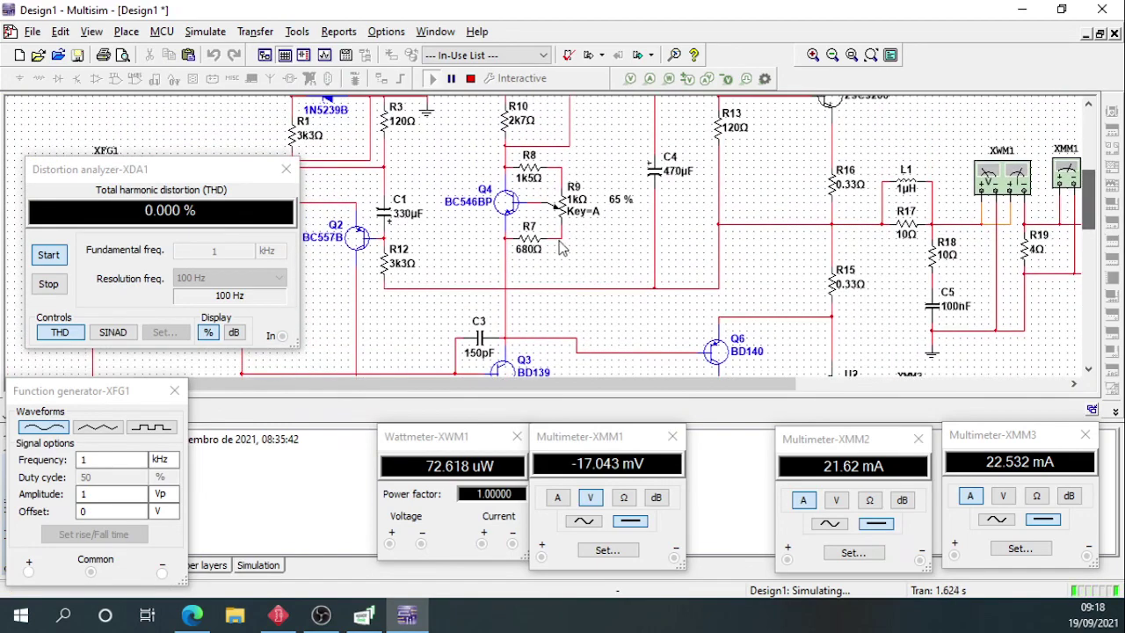
{"action": "scroll", "coordinate": [621, 274], "scroll_direction": "down", "scroll_amount": 2}
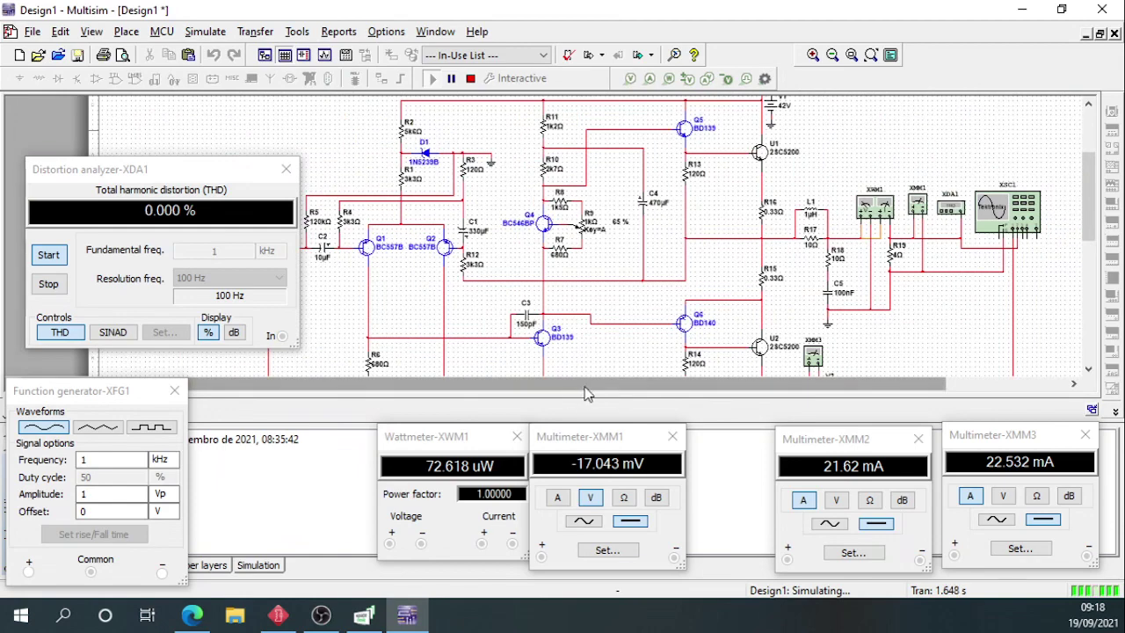
{"action": "left_click_drag", "start_coordinate": [587, 394], "coordinate": [552, 394]}
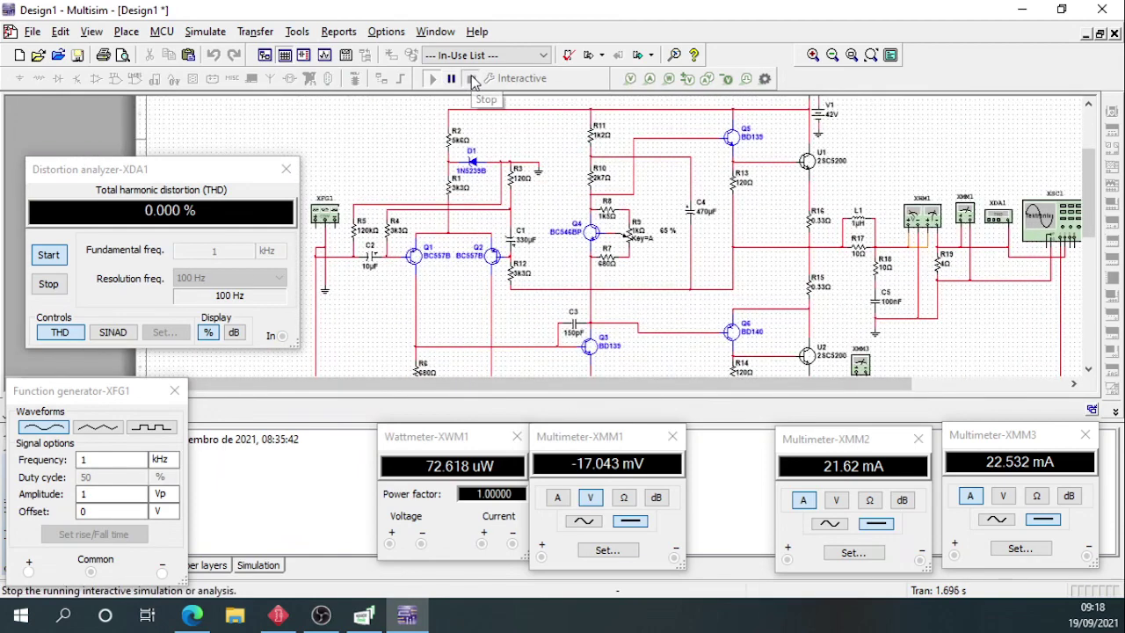
Open the oscilloscope and the distortion analyzer, and arrange their windows so both displays can be read.
{"action": "scroll", "coordinate": [303, 251], "scroll_direction": "up", "scroll_amount": 1}
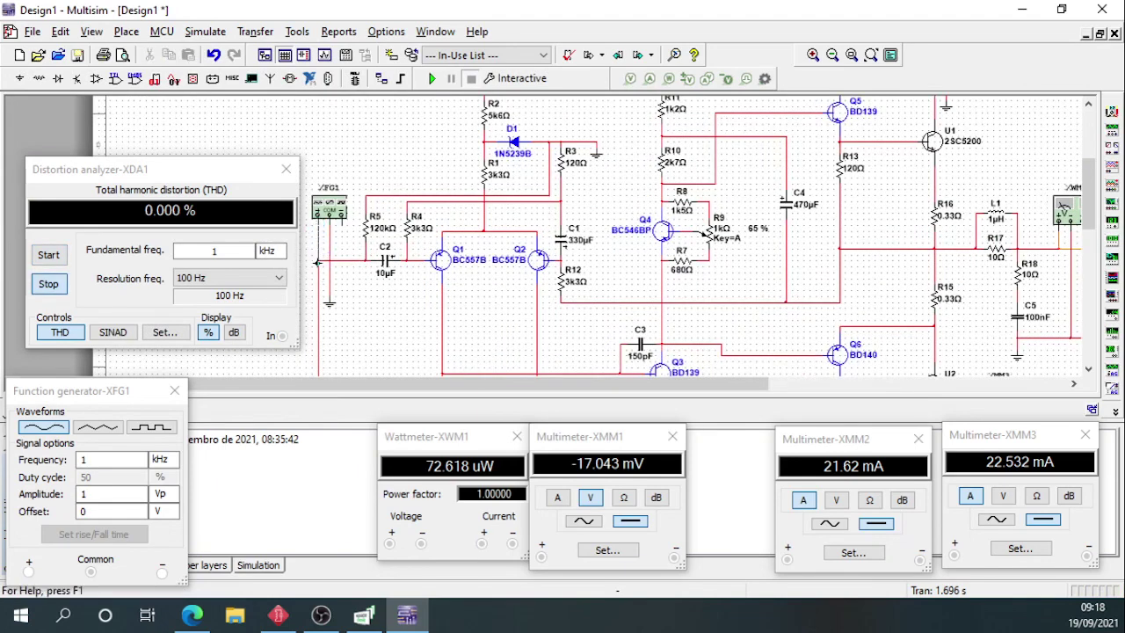
{"action": "scroll", "coordinate": [288, 277], "scroll_direction": "down", "scroll_amount": 1}
{"action": "scroll", "coordinate": [757, 214], "scroll_direction": "down", "scroll_amount": 2}
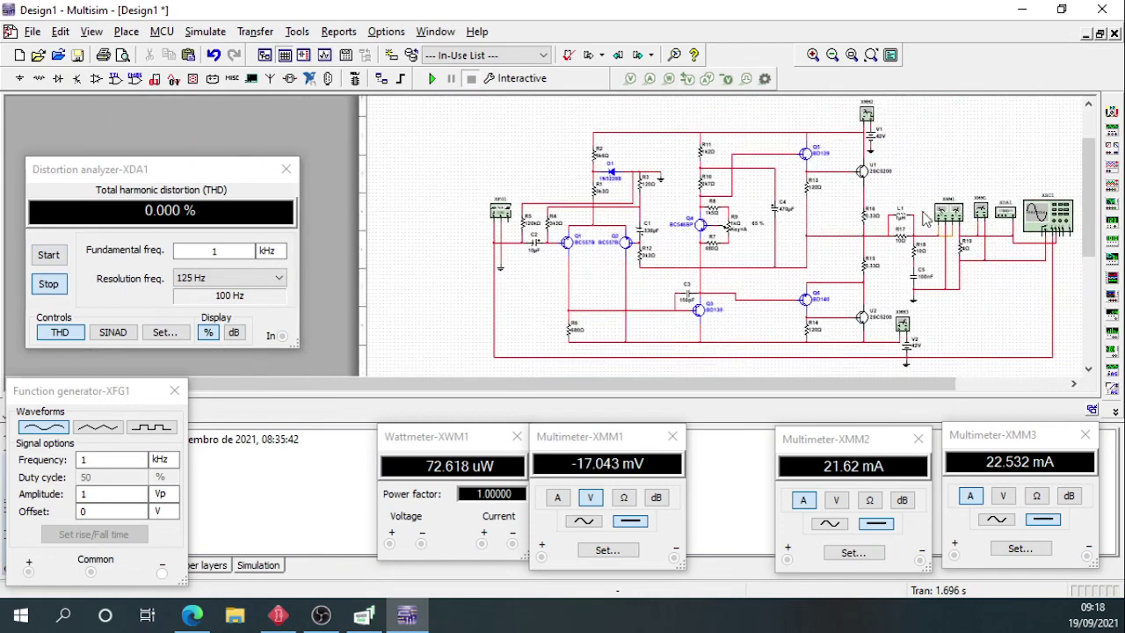
{"action": "double_click", "coordinate": [1050, 225]}
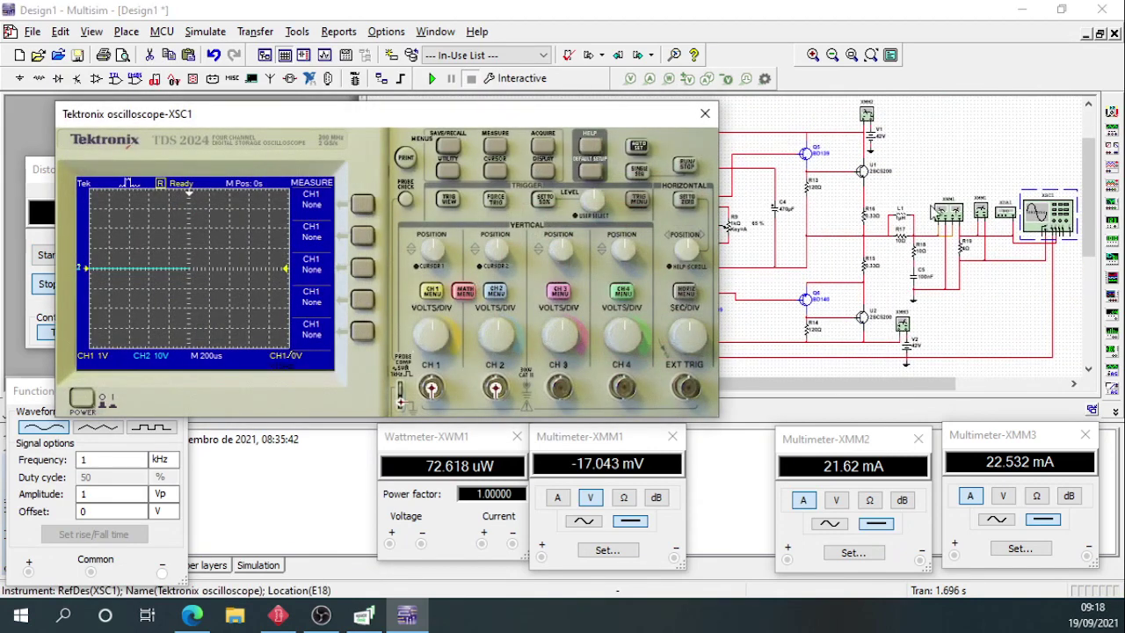
{"action": "double_click", "coordinate": [1006, 222]}
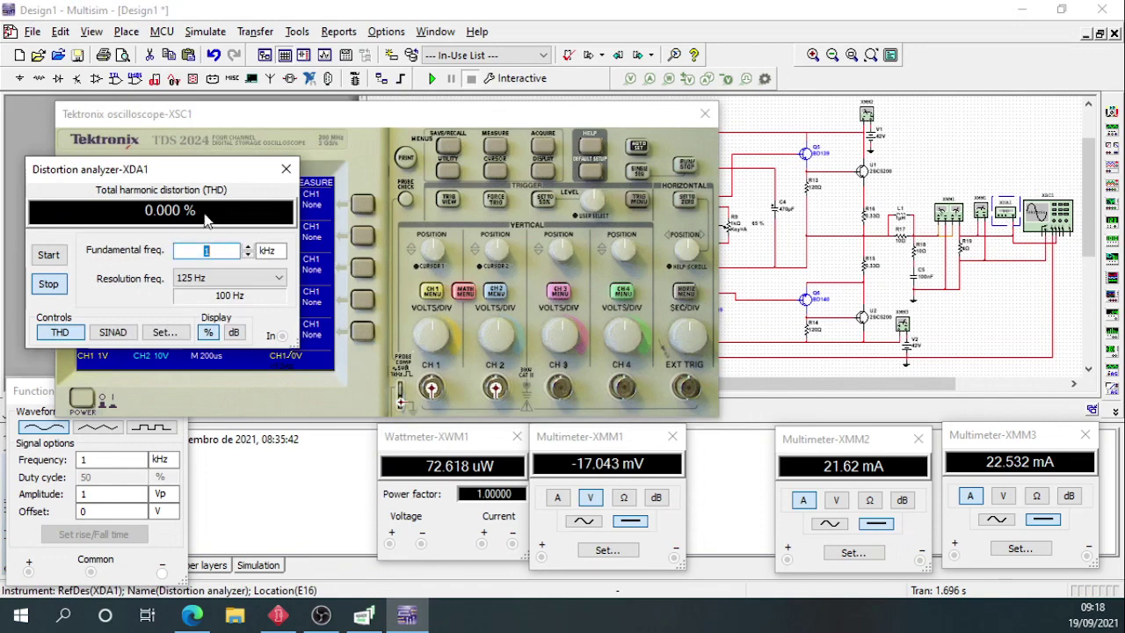
{"action": "left_click_drag", "start_coordinate": [176, 188], "coordinate": [974, 222]}
{"action": "left_click_drag", "start_coordinate": [533, 129], "coordinate": [690, 116]}
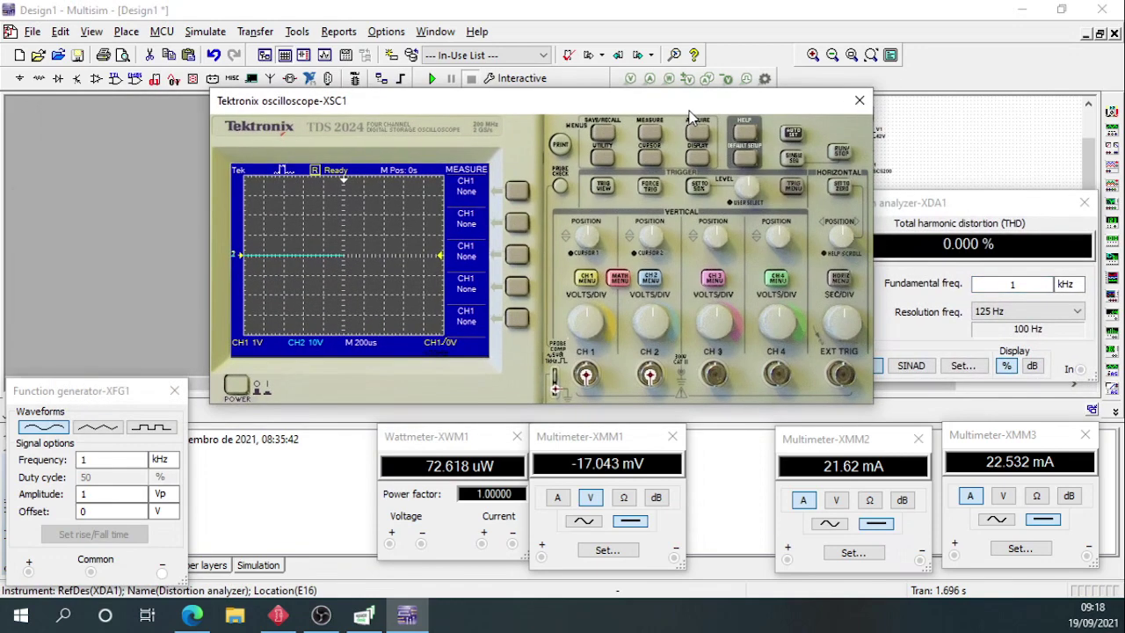
Set the function generator's frequency and the distortion analyzer's fundamental frequency to 10 kHz.
{"action": "left_click", "coordinate": [123, 459]}
{"action": "type", "text": "0"}
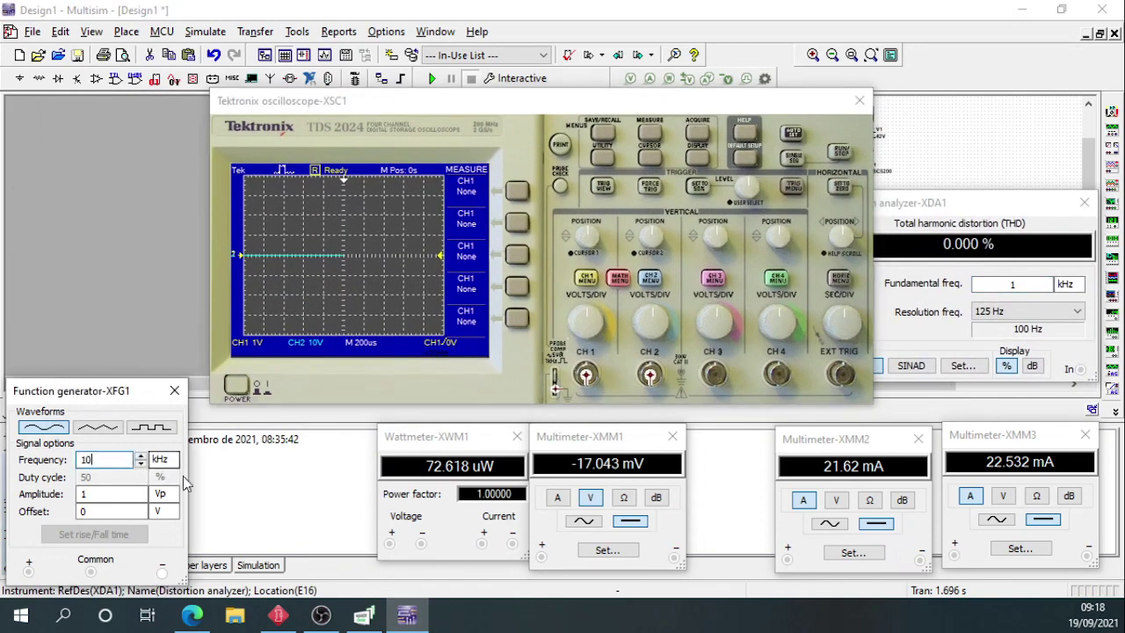
{"action": "left_click", "coordinate": [1063, 371]}
{"action": "left_click", "coordinate": [1011, 283]}
{"action": "type", "text": "0"}
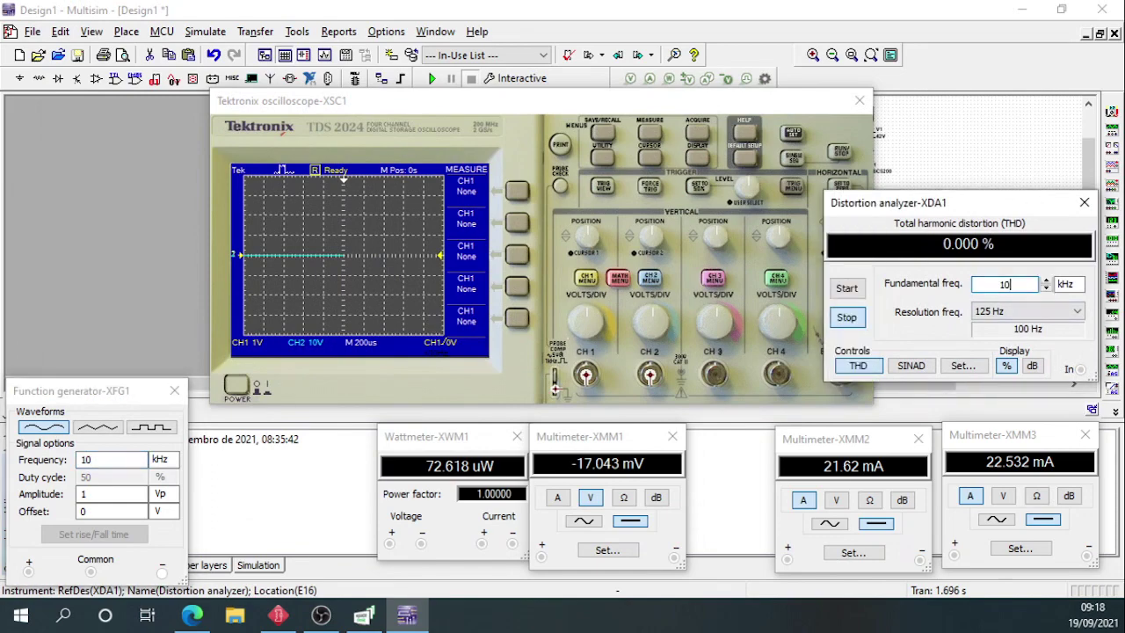
Run the simulation at 10 kHz with the oscilloscope time base at 20 µs, and check the waveforms and distortion.
{"action": "left_click_drag", "start_coordinate": [770, 106], "coordinate": [671, 115]}
{"action": "left_click", "coordinate": [432, 79]}
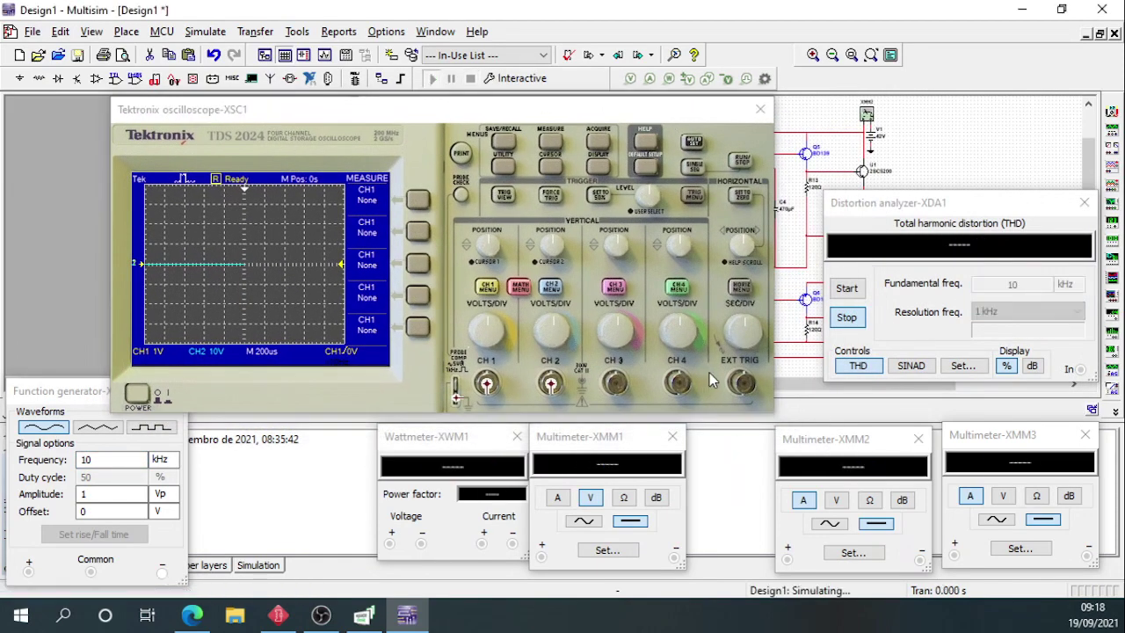
{"action": "left_click", "coordinate": [743, 341]}
{"action": "left_click", "coordinate": [742, 341]}
{"action": "left_click", "coordinate": [743, 341]}
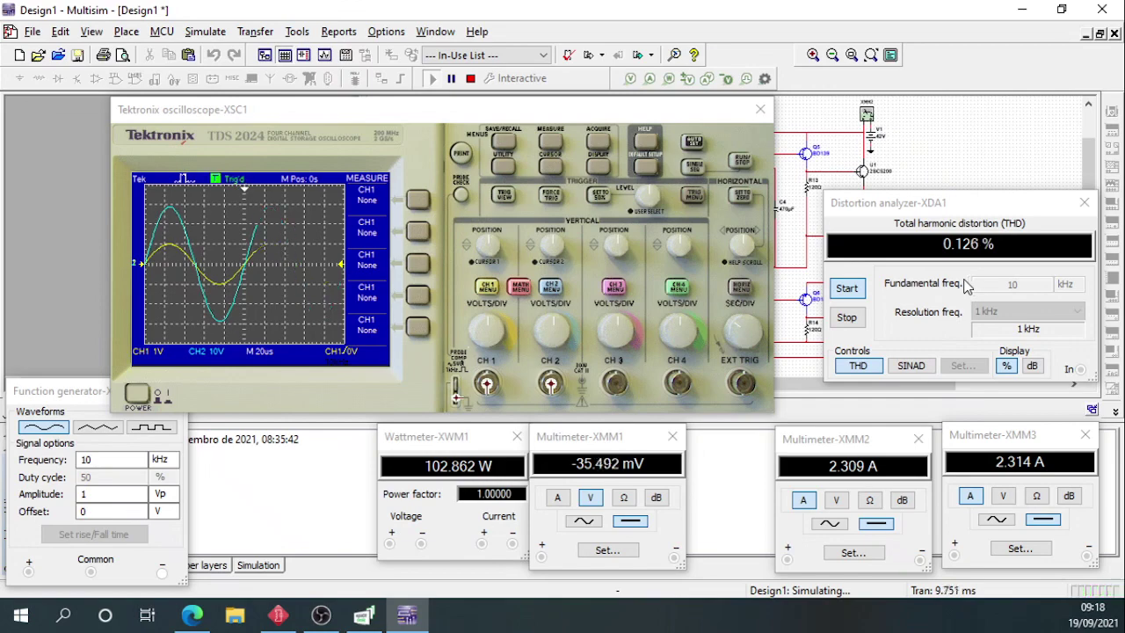
{"action": "left_click_drag", "start_coordinate": [454, 110], "coordinate": [499, 377]}
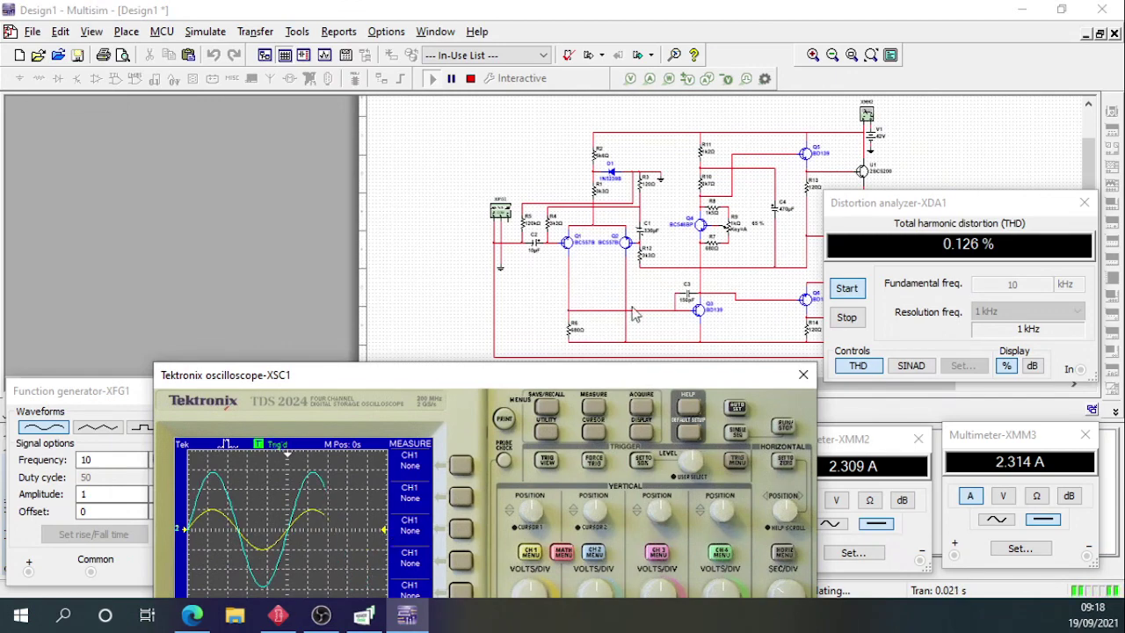
{"action": "left_click_drag", "start_coordinate": [627, 376], "coordinate": [612, 118]}
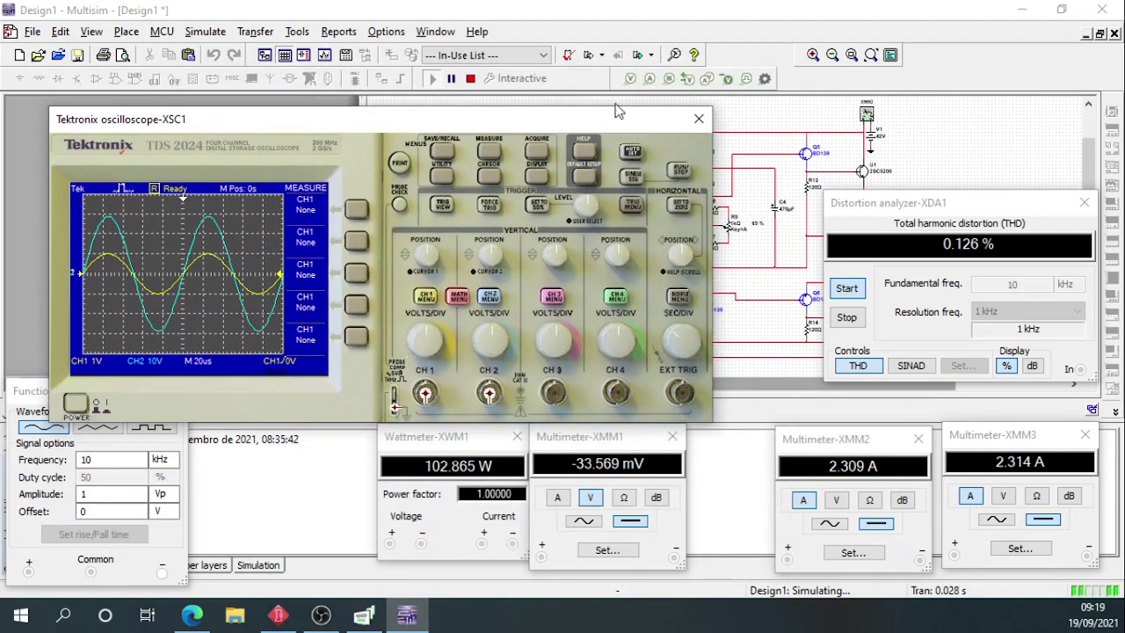
Stop the simulation and set the function generator and distortion analyzer frequencies to 15 kHz.
{"action": "left_click", "coordinate": [469, 80]}
{"action": "left_click", "coordinate": [96, 463]}
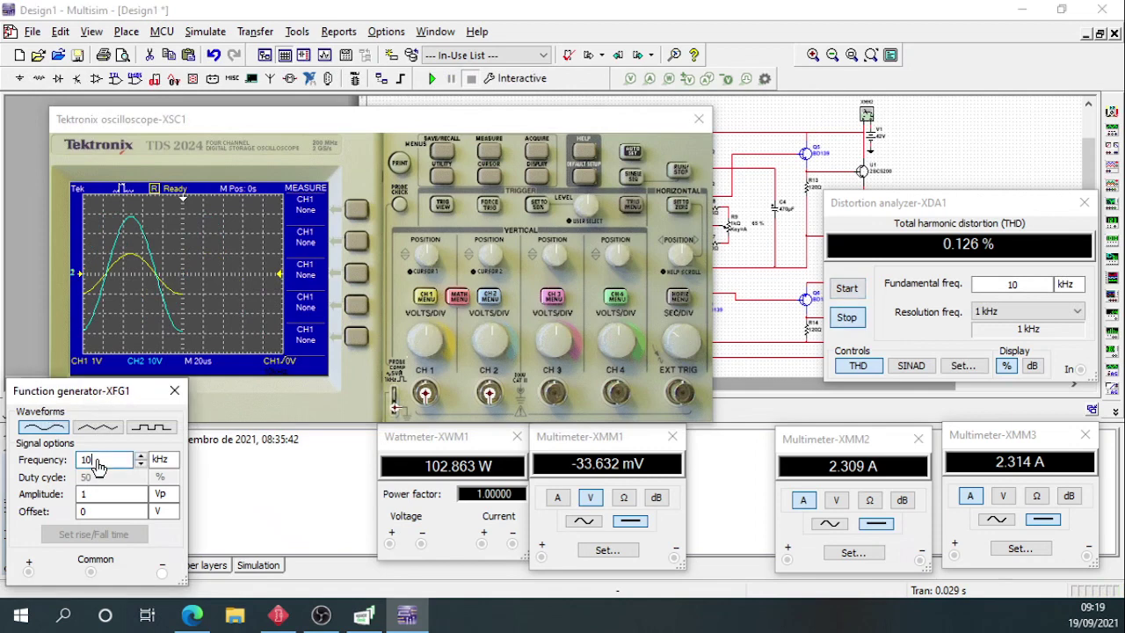
{"action": "left_click", "coordinate": [1028, 290]}
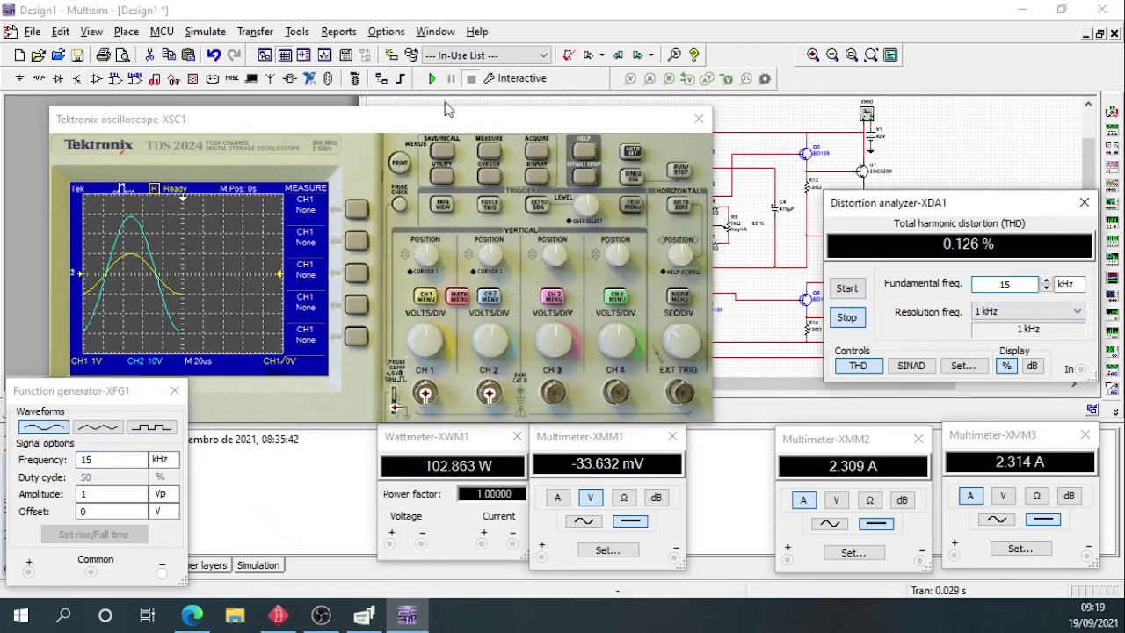
Run the simulation at 15 kHz and view the waveforms at a 10 µs time base before returning to 20 µs.
{"action": "left_click", "coordinate": [432, 78]}
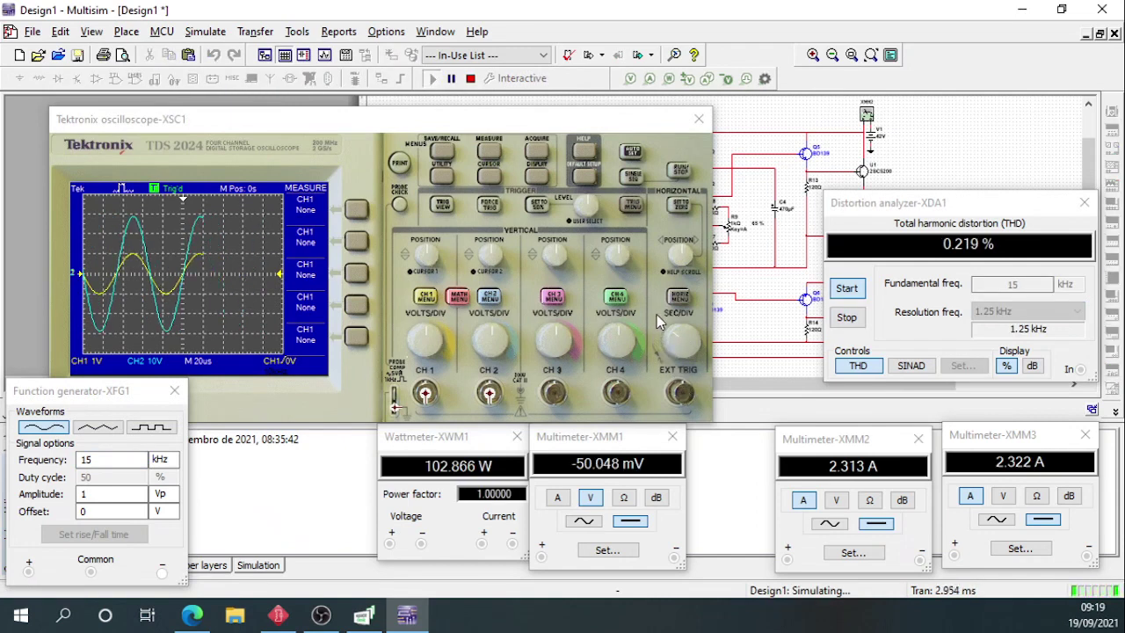
{"action": "left_click", "coordinate": [692, 358]}
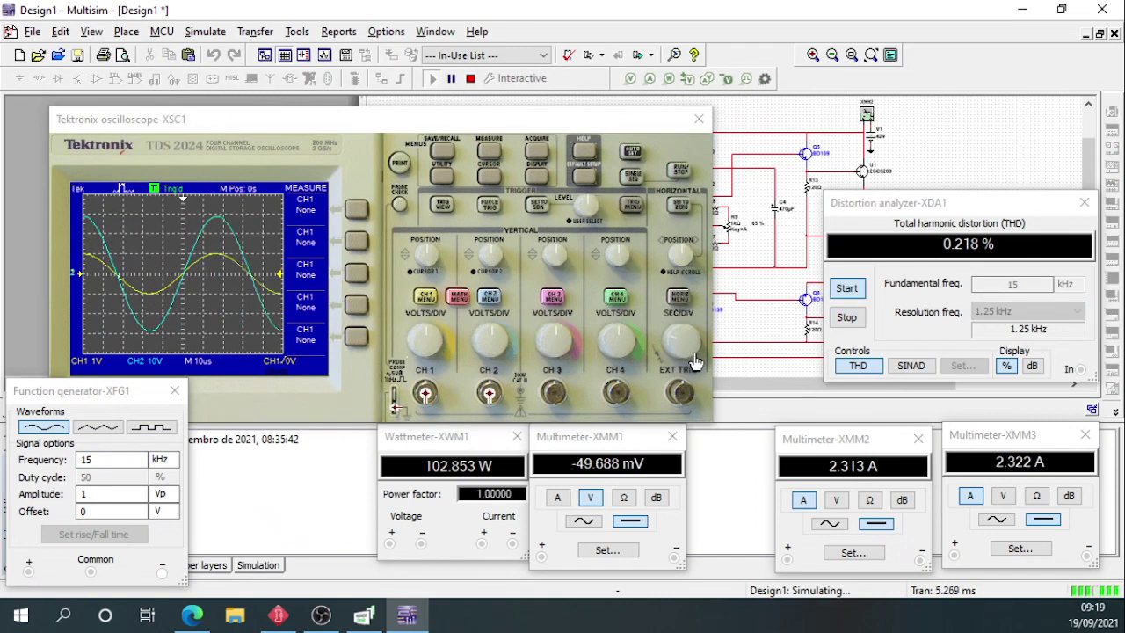
{"action": "left_click", "coordinate": [691, 361]}
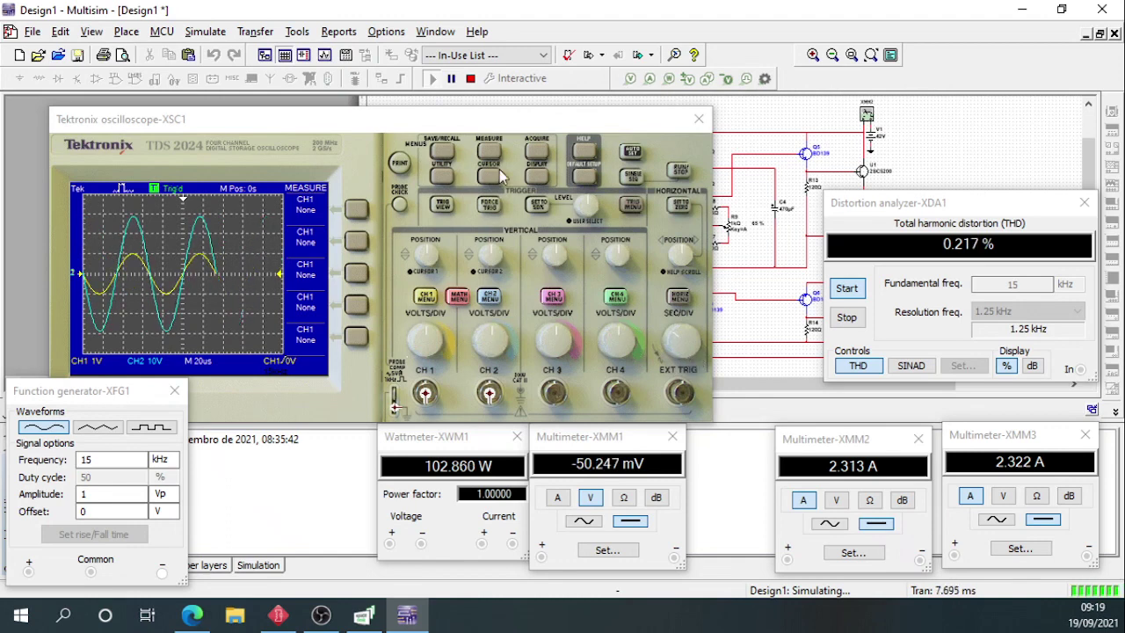
Stop the simulation, set the function generator and distortion analyzer frequencies to 20 kHz, and rerun it.
{"action": "left_click", "coordinate": [471, 80]}
{"action": "left_click", "coordinate": [110, 466]}
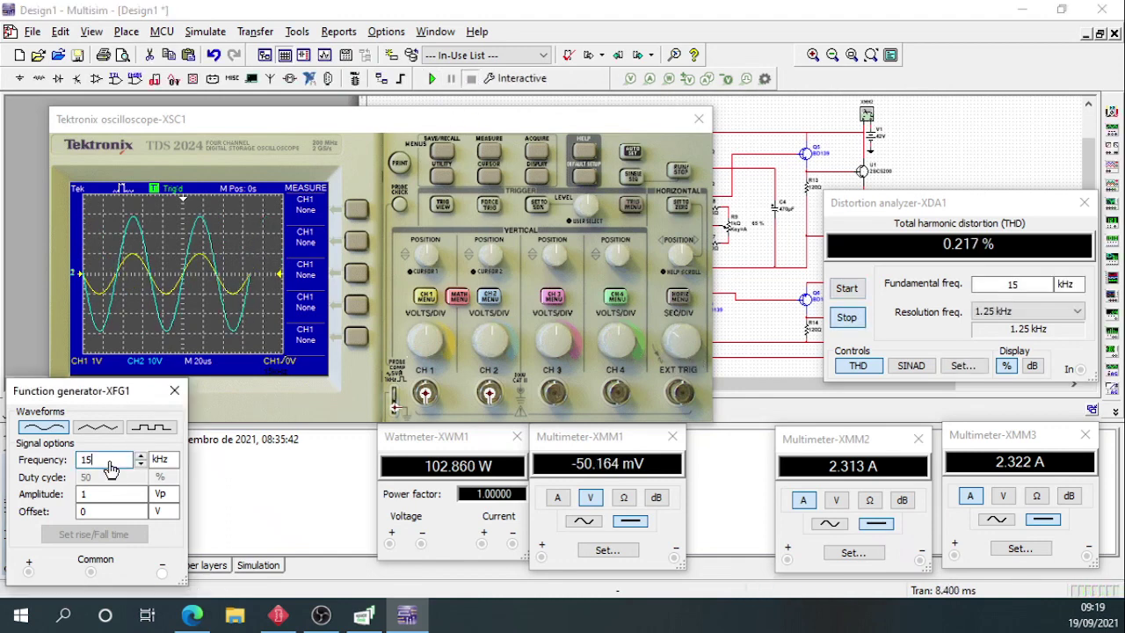
{"action": "left_click", "coordinate": [1058, 332]}
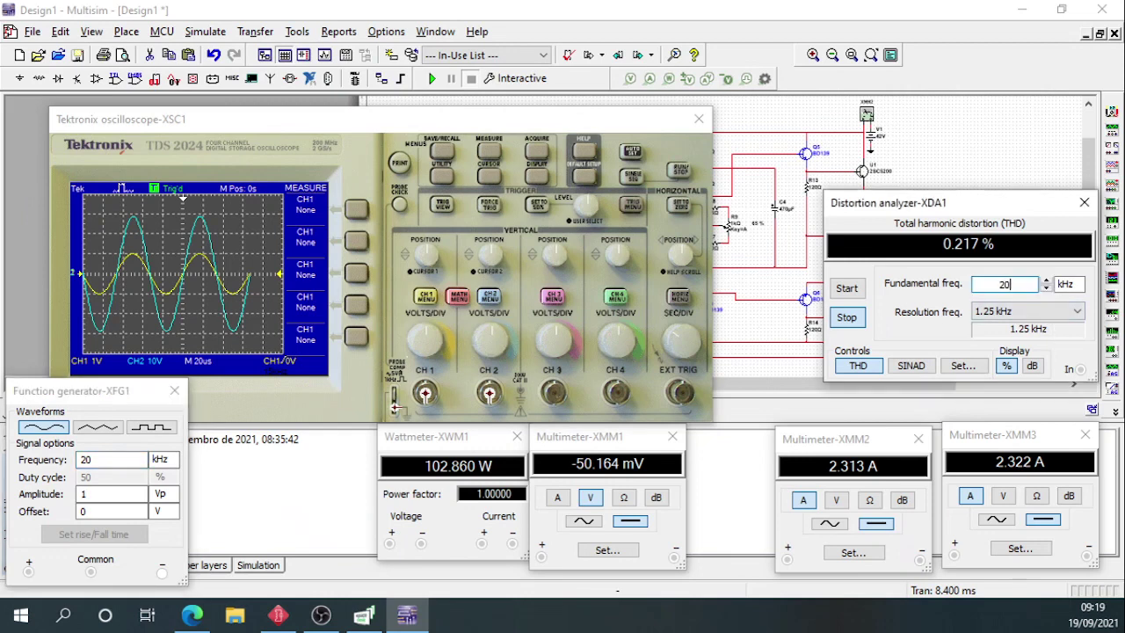
{"action": "left_click", "coordinate": [431, 79]}
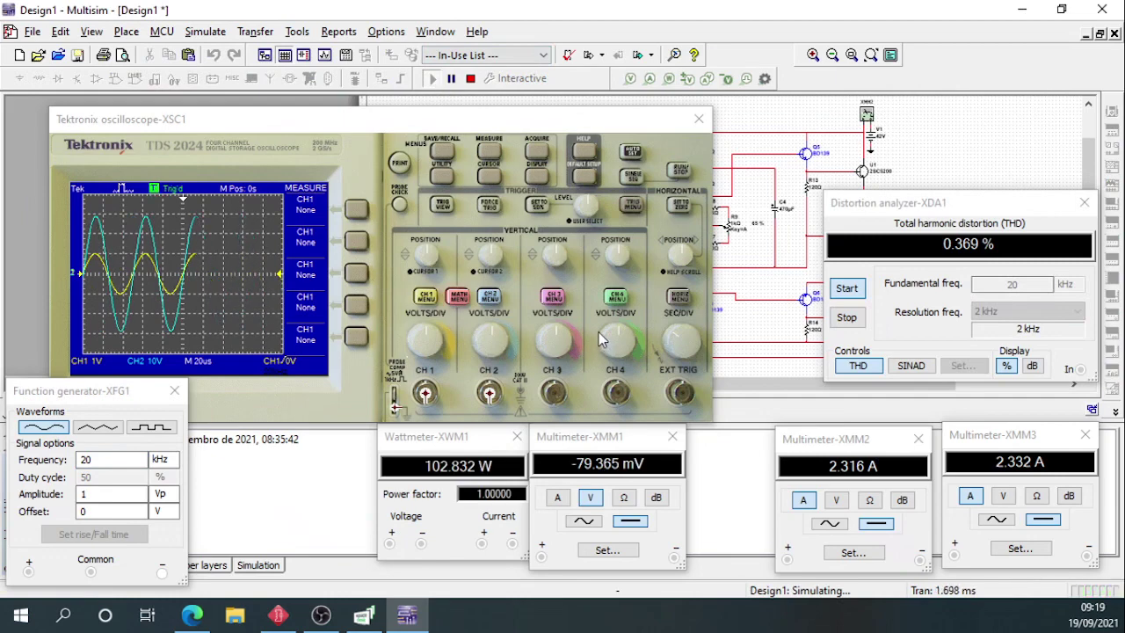
Set the oscilloscope time base to 10 µs for the 20 kHz waveforms, stop the simulation and close the distortion analyzer.
{"action": "left_click", "coordinate": [681, 345]}
{"action": "left_click", "coordinate": [681, 347]}
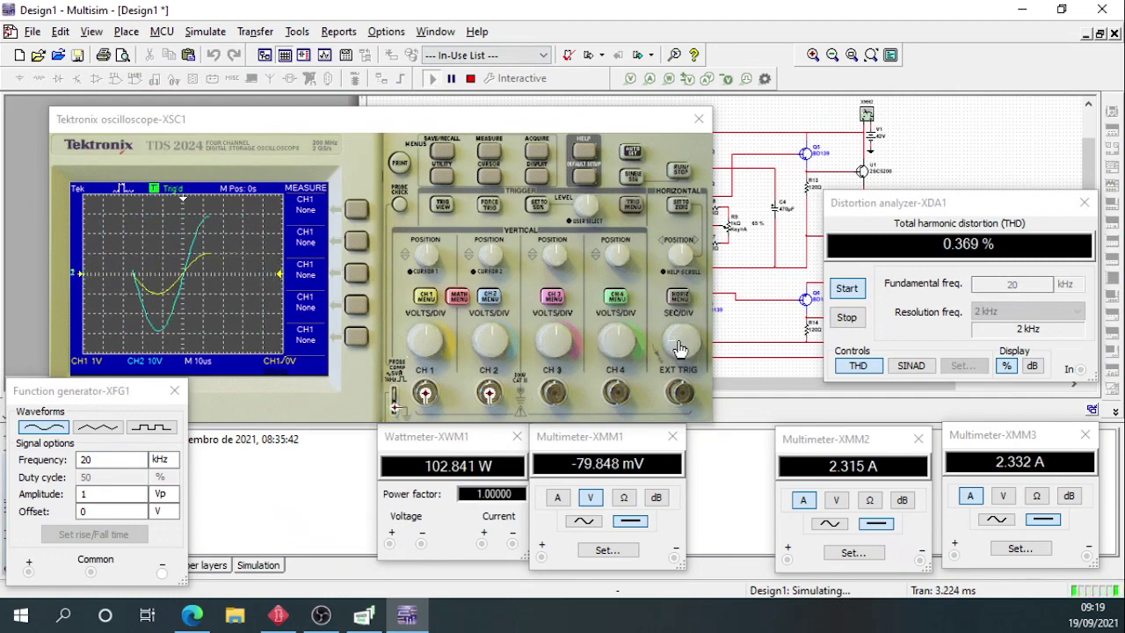
{"action": "left_click", "coordinate": [673, 344]}
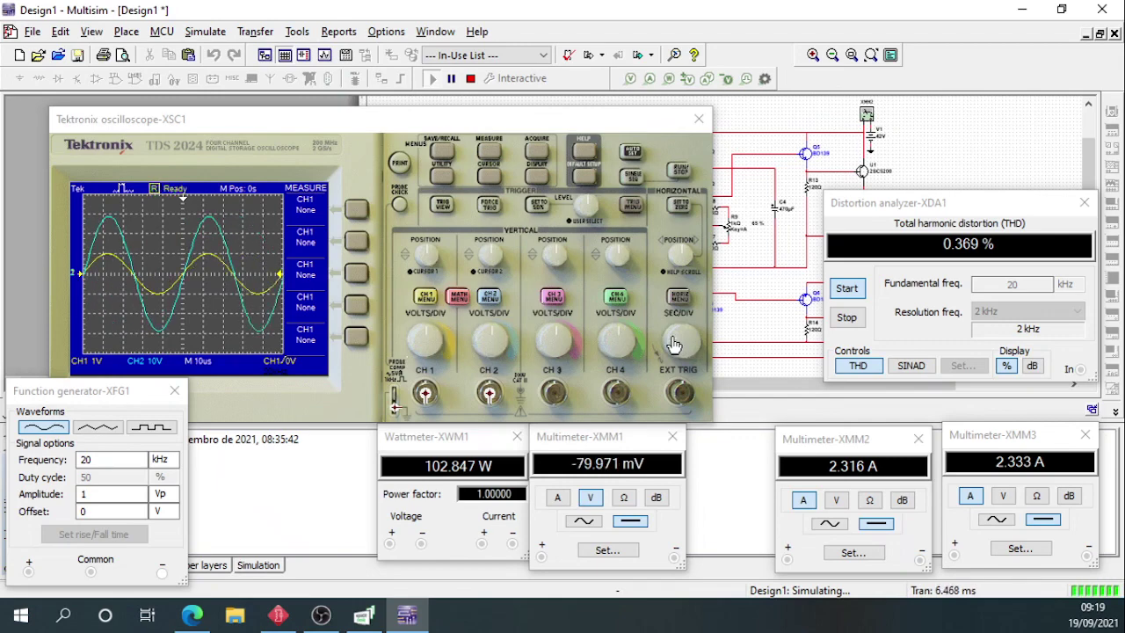
{"action": "left_click", "coordinate": [1084, 202]}
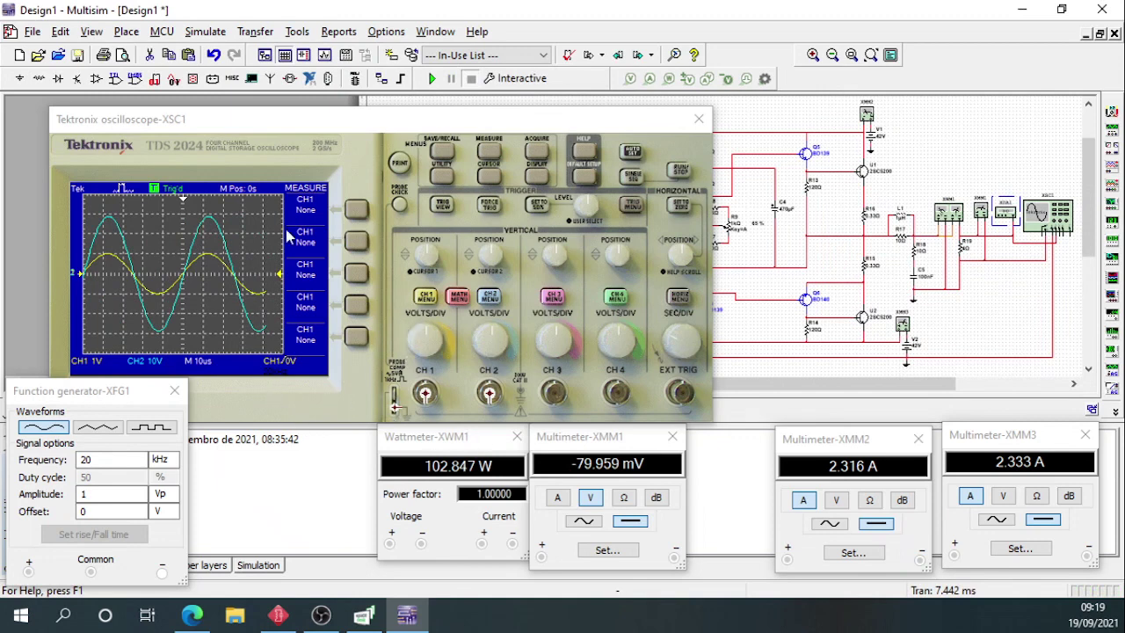
Run the simulation with the function generator at 50 kHz and set the oscilloscope time base to 5 µs.
{"action": "double_click", "coordinate": [104, 460]}
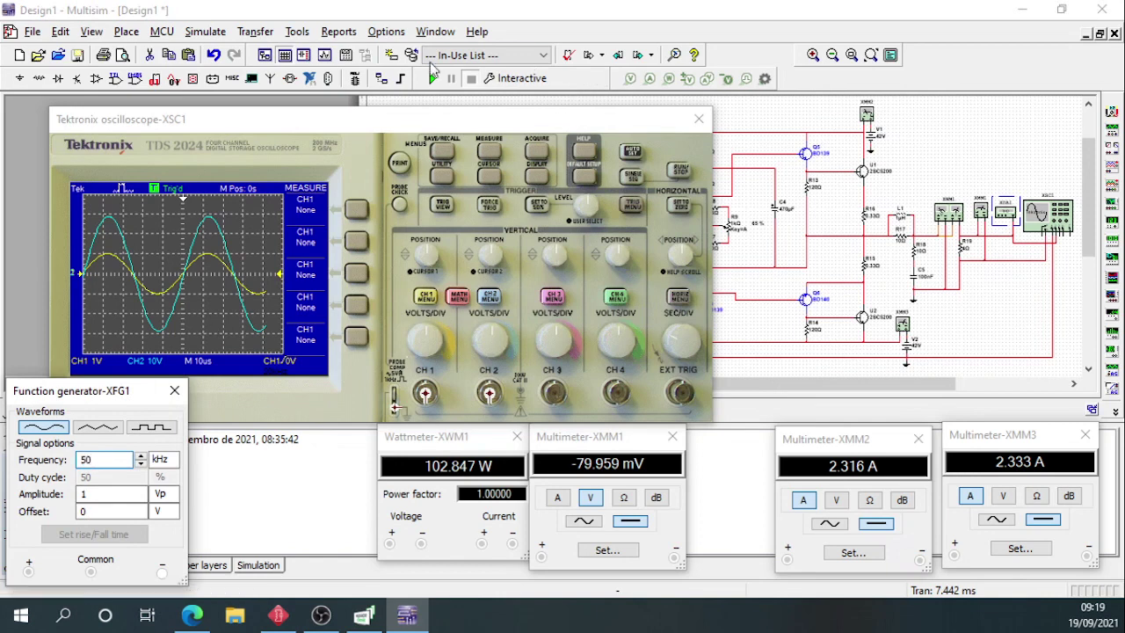
{"action": "left_click", "coordinate": [431, 79]}
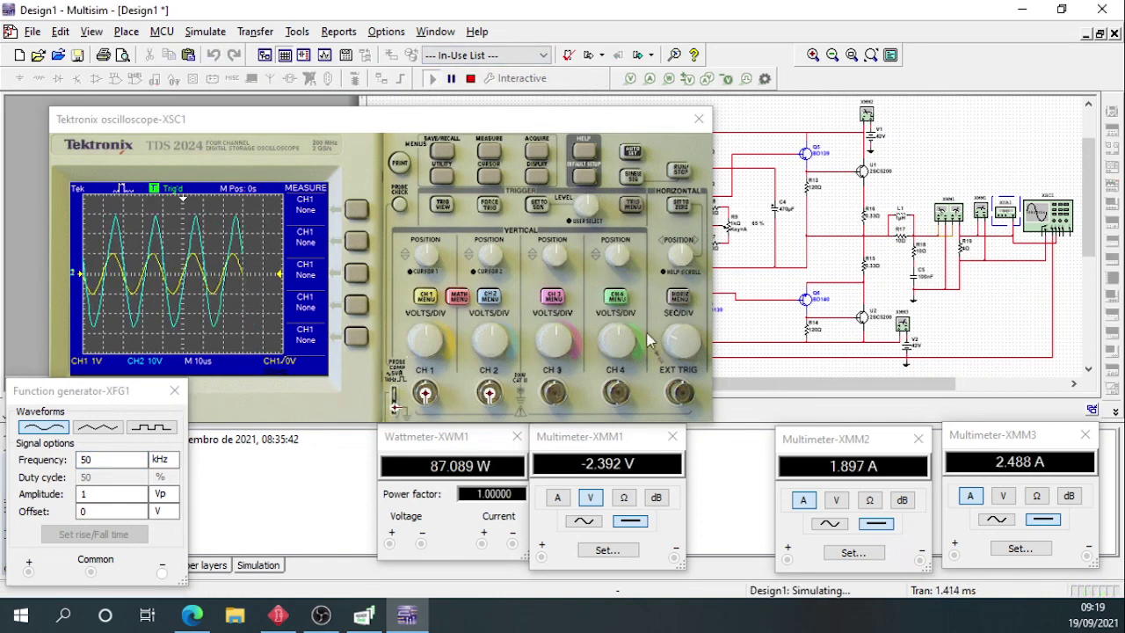
{"action": "left_click", "coordinate": [682, 343]}
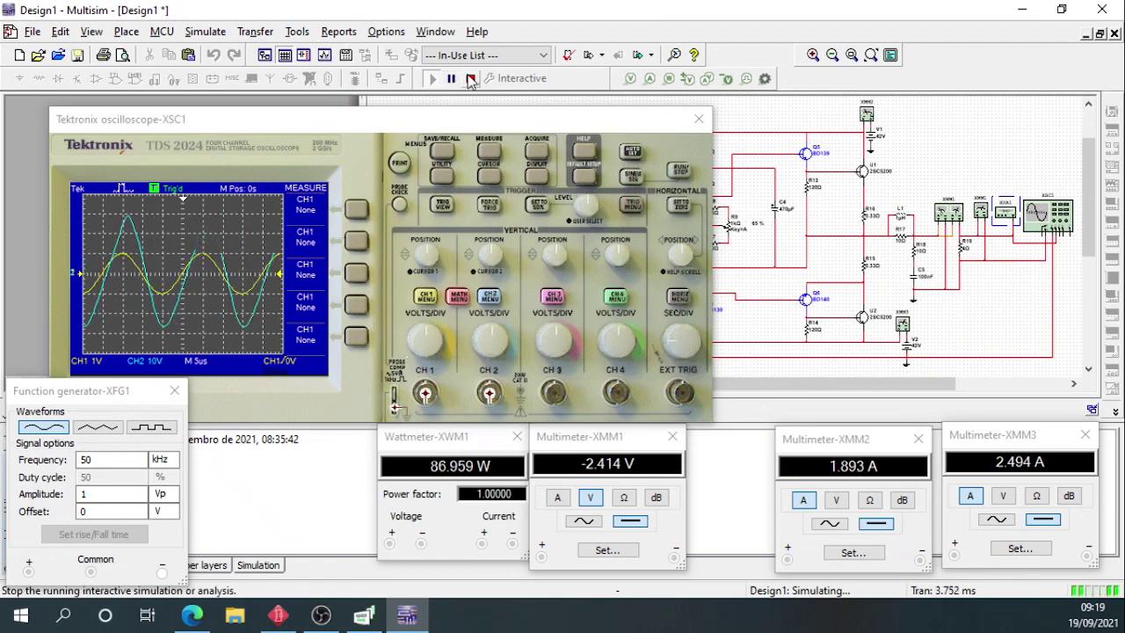
Stop and rerun the simulation with the function generator at 40 kHz, and repeat the run at 30 kHz.
{"action": "double_click", "coordinate": [99, 462]}
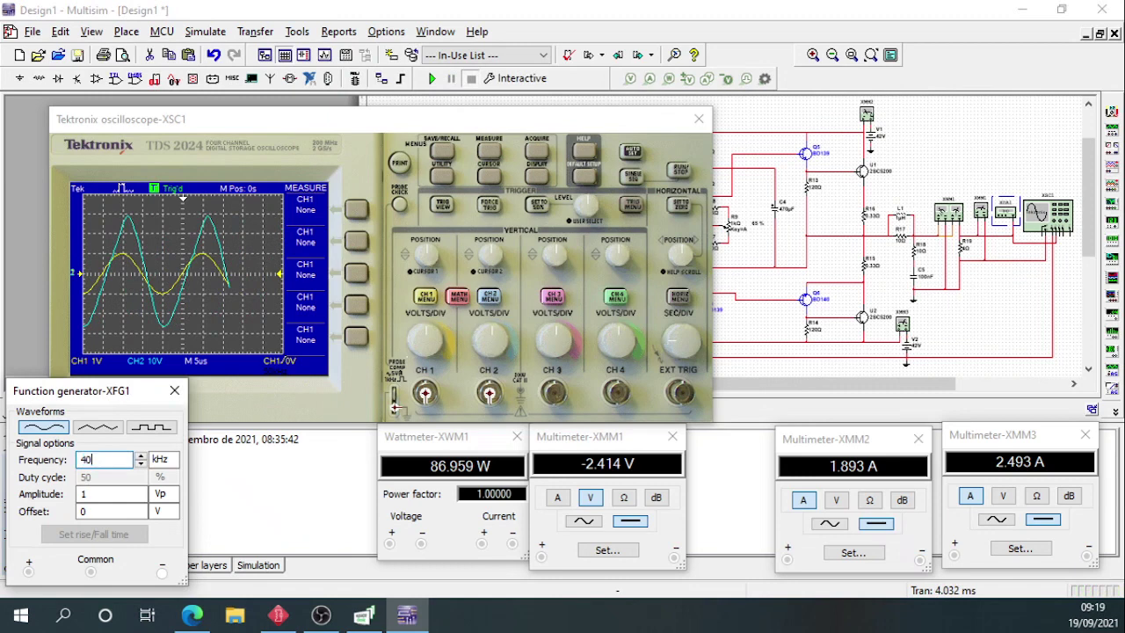
{"action": "left_click", "coordinate": [431, 78]}
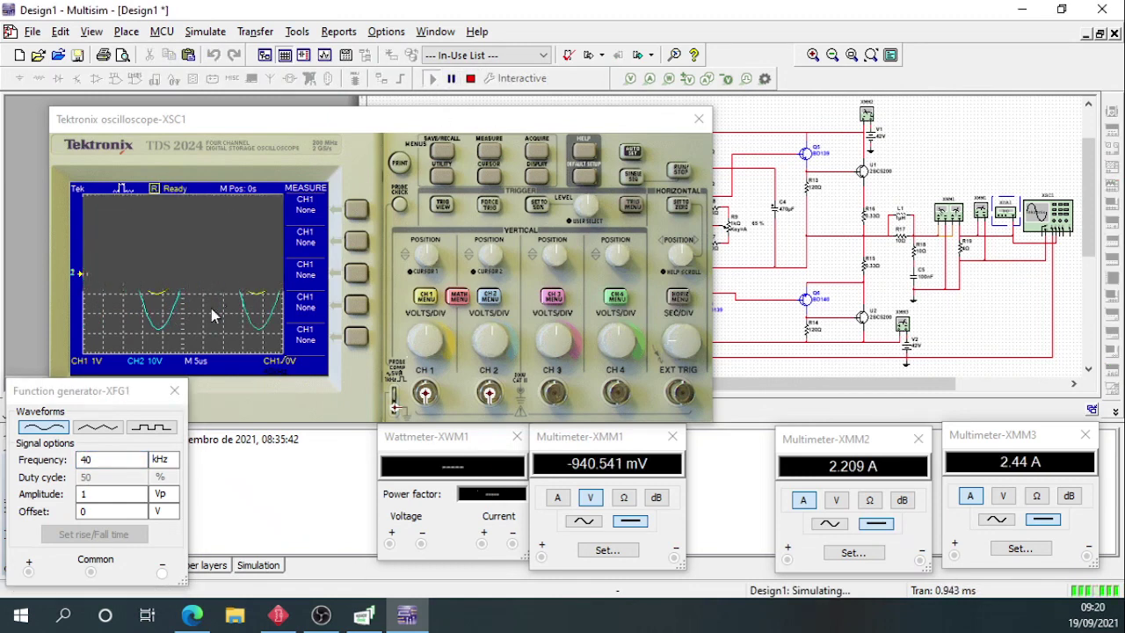
{"action": "left_click", "coordinate": [471, 80]}
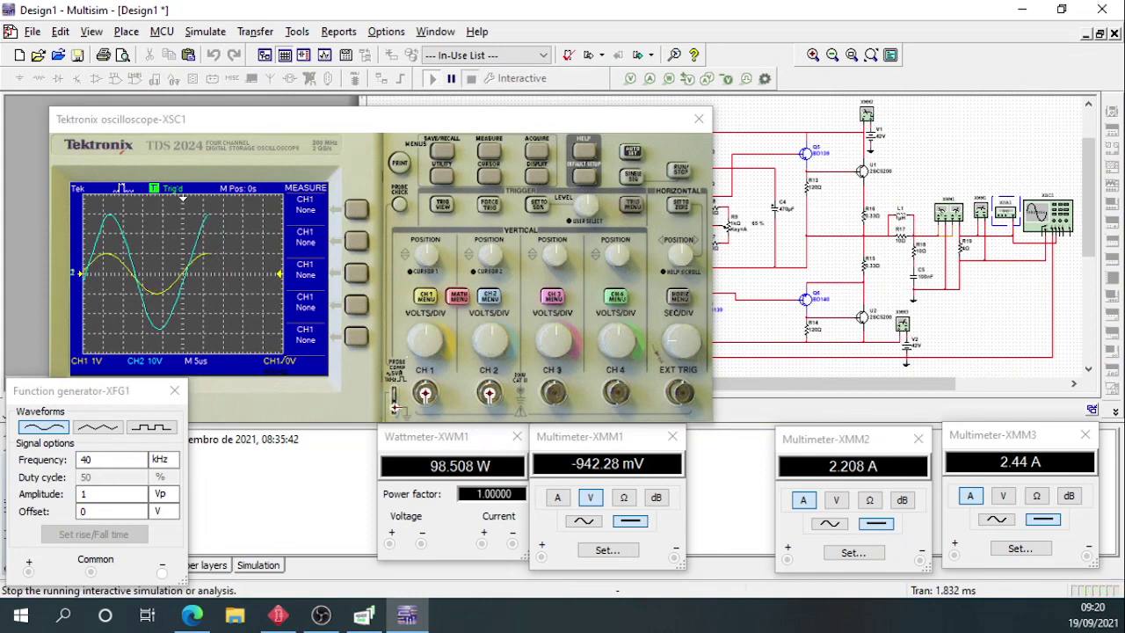
{"action": "left_click", "coordinate": [105, 459]}
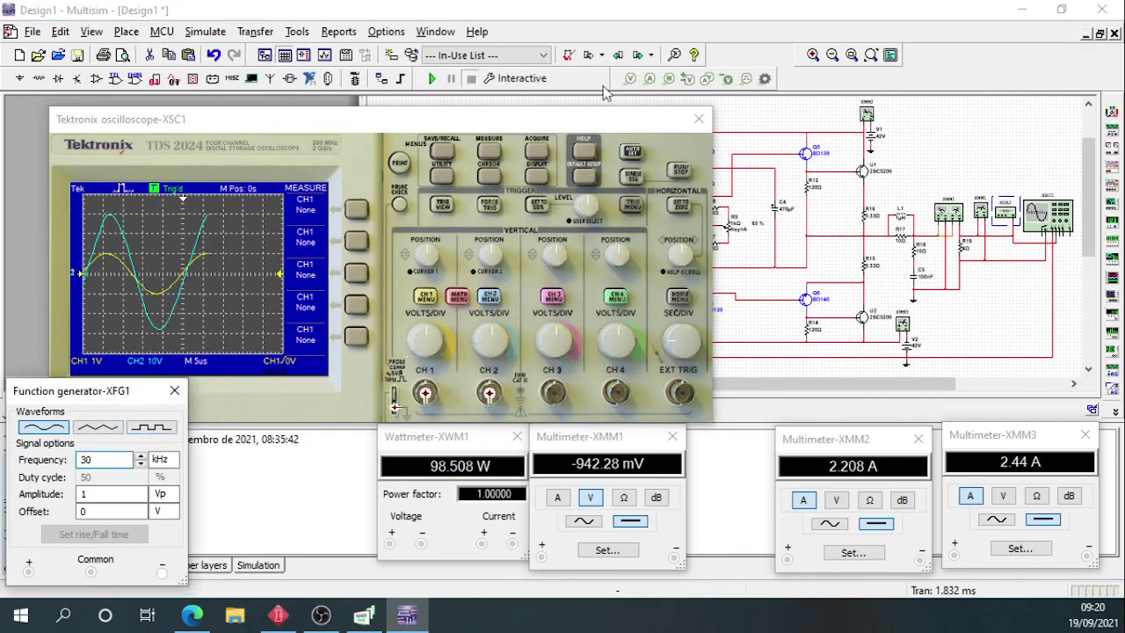
{"action": "left_click", "coordinate": [431, 79]}
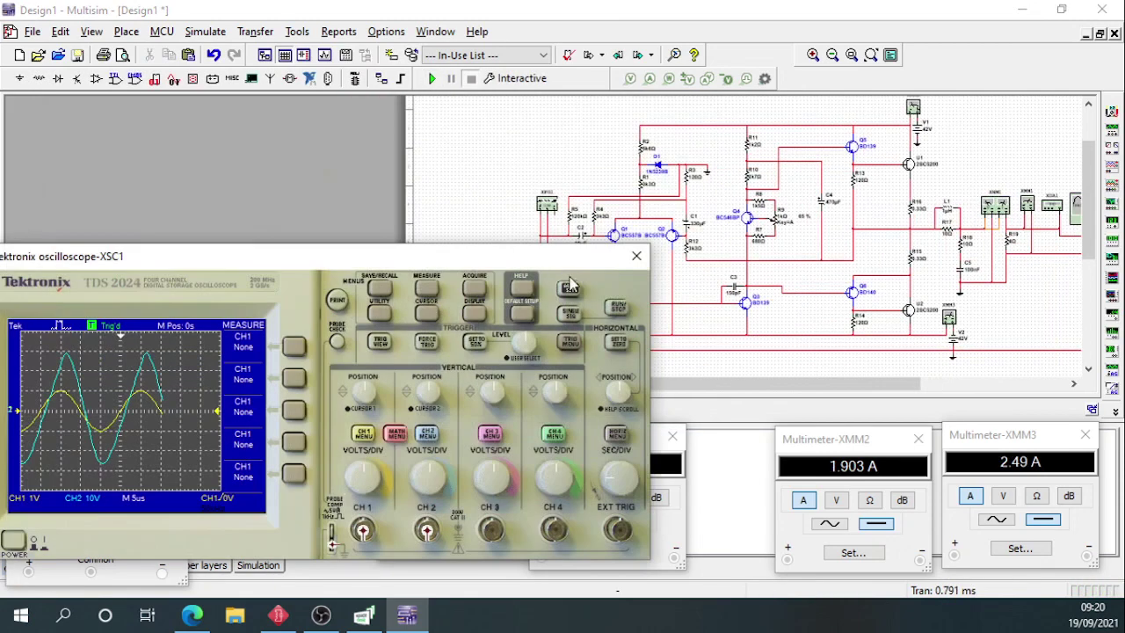
Move the oscilloscope clear of the function generator and rerun the simulation at 20 kHz with a 10 µs time base.
{"action": "left_click_drag", "start_coordinate": [550, 251], "coordinate": [678, 135]}
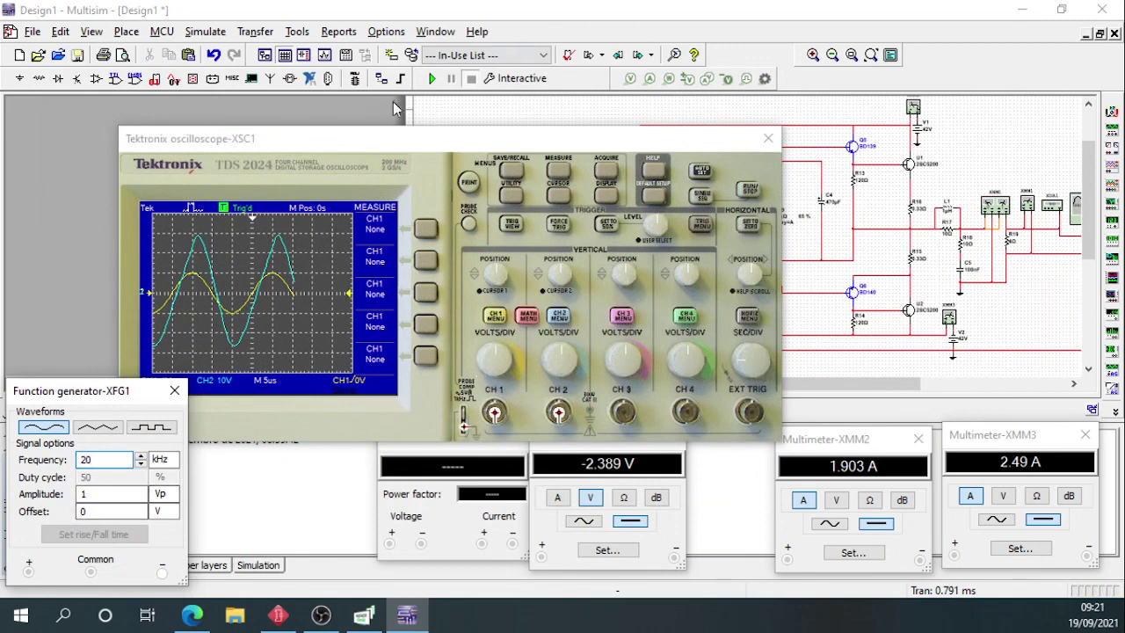
{"action": "left_click", "coordinate": [397, 105]}
{"action": "key", "text": "F5"}
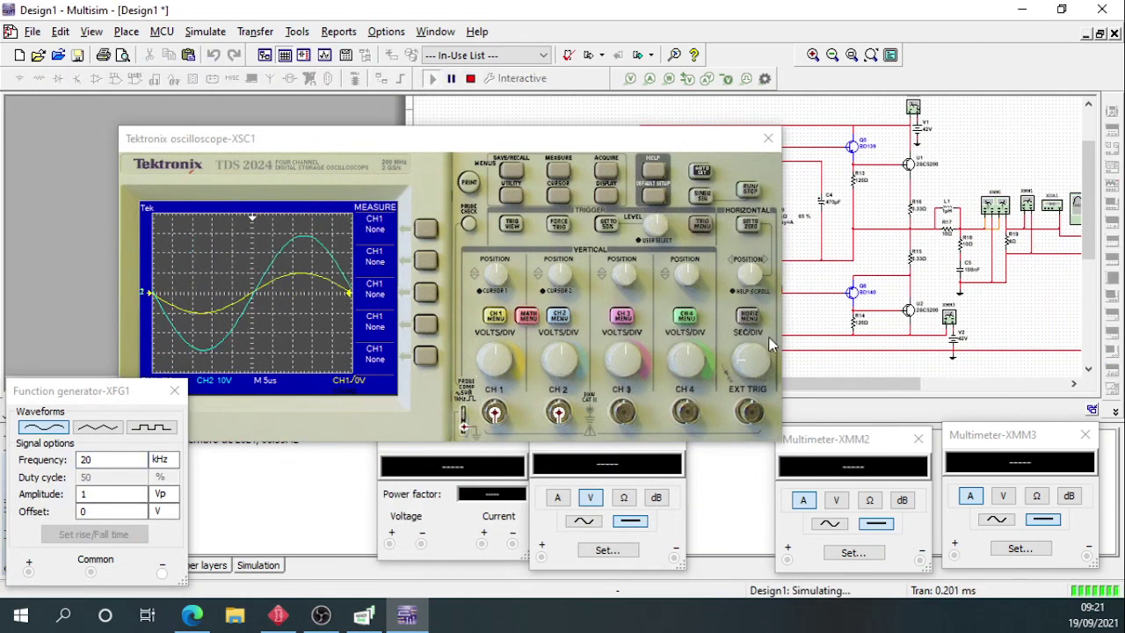
{"action": "left_click", "coordinate": [747, 362]}
{"action": "left_click", "coordinate": [749, 374]}
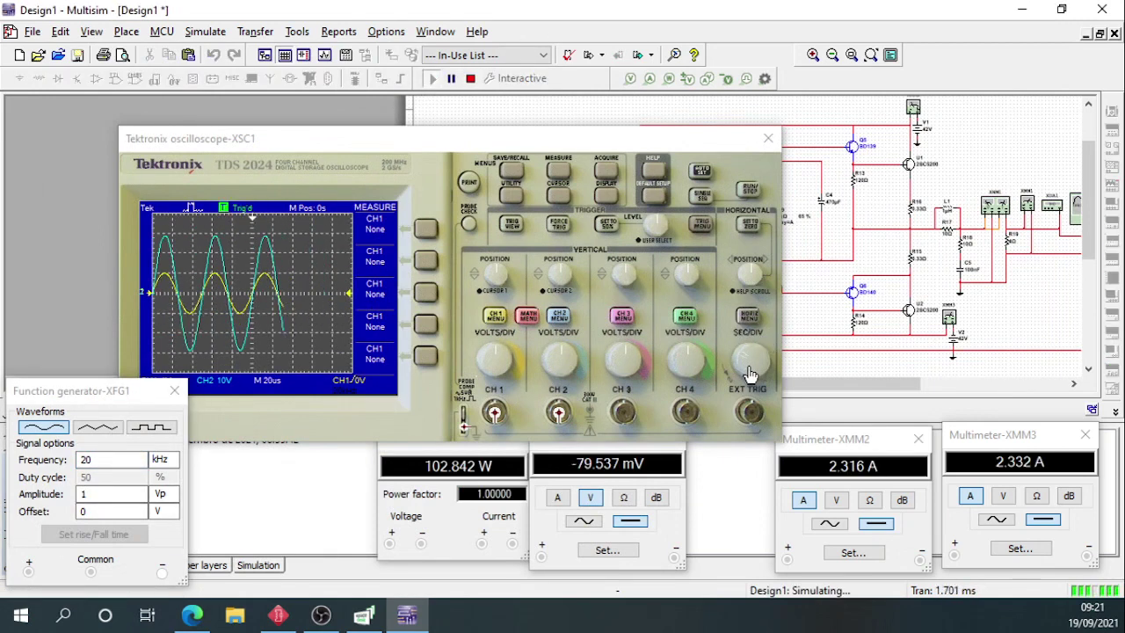
{"action": "left_click", "coordinate": [747, 373]}
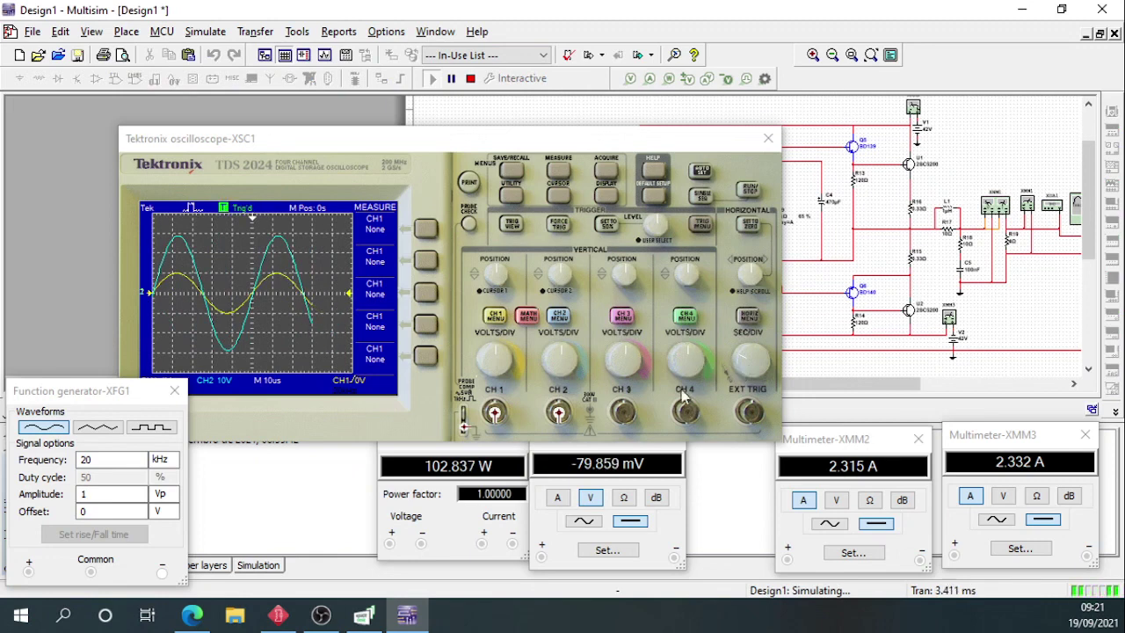
Stop the simulation, set the function generator and distortion analyzer frequencies to 1 kHz, and rerun it.
{"action": "left_click", "coordinate": [96, 460]}
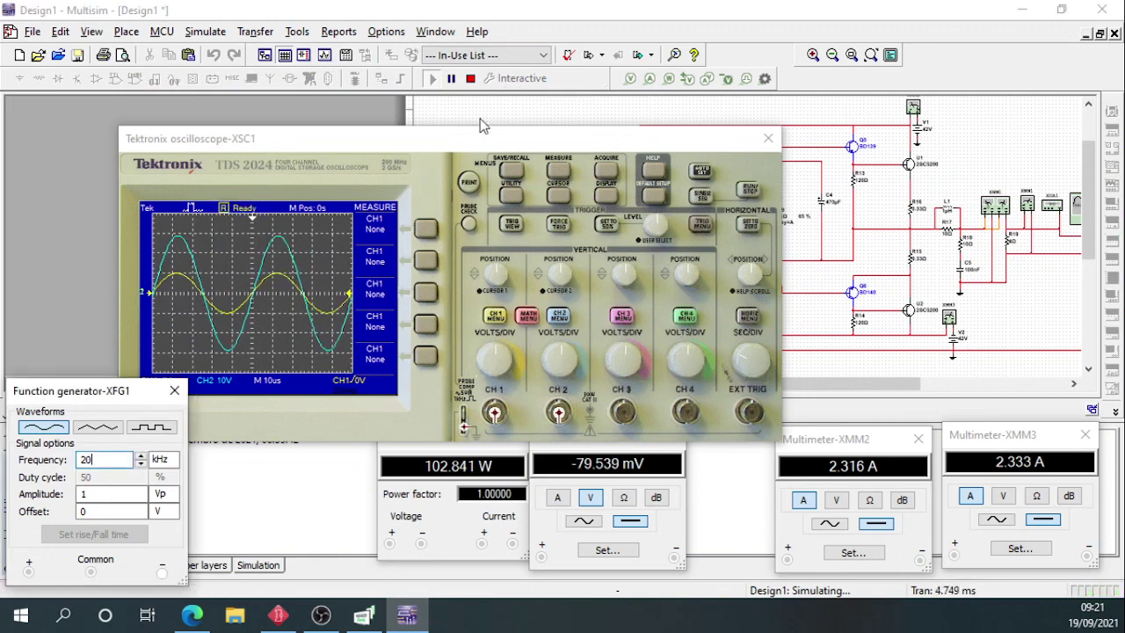
{"action": "left_click", "coordinate": [470, 78]}
{"action": "double_click", "coordinate": [108, 459]}
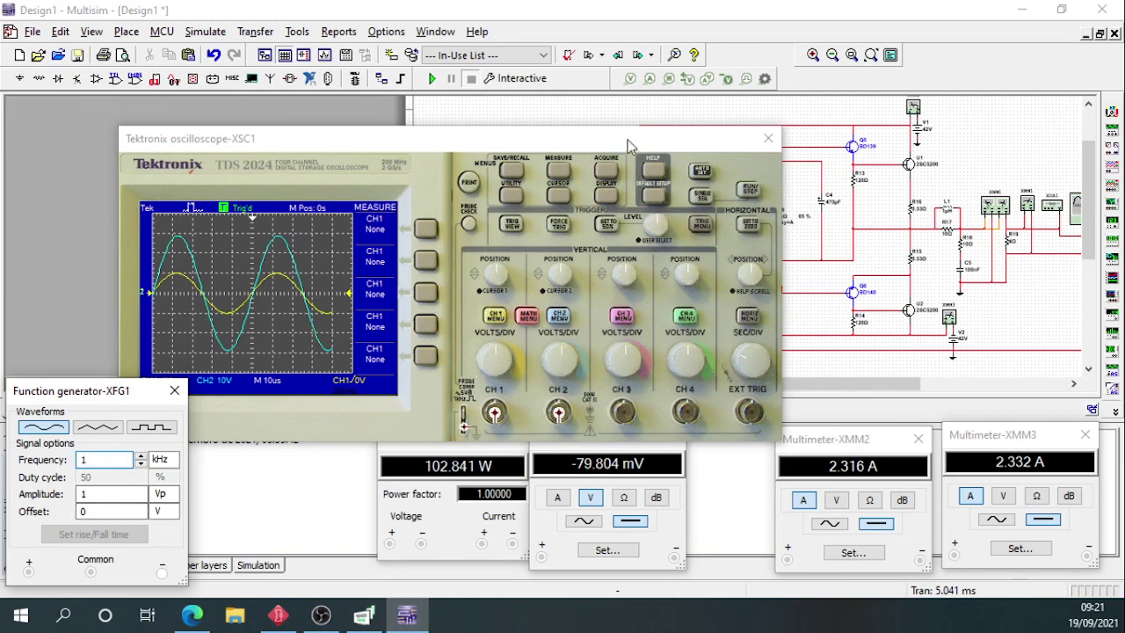
{"action": "left_click_drag", "start_coordinate": [628, 145], "coordinate": [577, 152]}
{"action": "double_click", "coordinate": [1054, 209]}
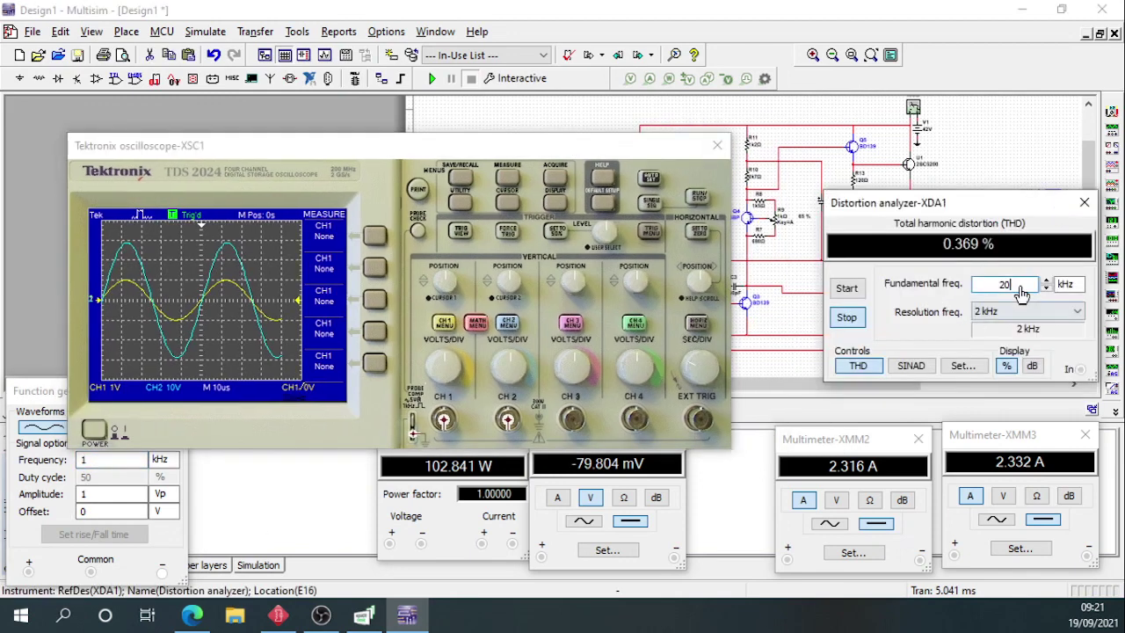
{"action": "left_click", "coordinate": [432, 78]}
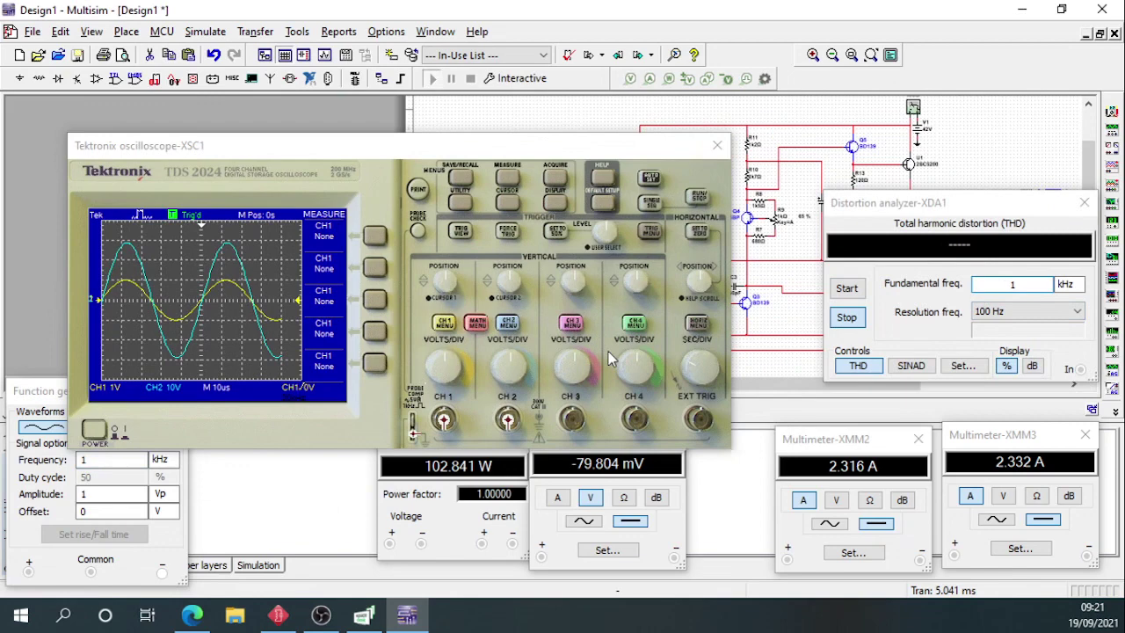
View the 1 kHz waveforms at a 200 µs time base, check the distortion, then close the analyzer and stop the simulation.
{"action": "left_click", "coordinate": [701, 378]}
{"action": "left_click", "coordinate": [700, 378]}
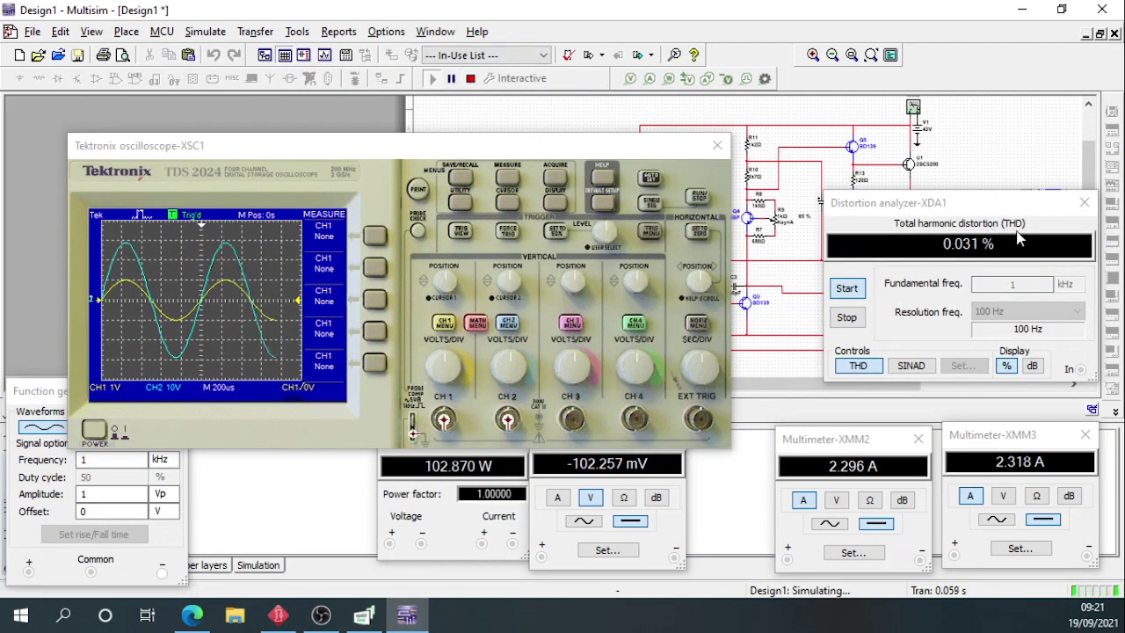
{"action": "left_click", "coordinate": [1084, 203]}
{"action": "left_click", "coordinate": [470, 78]}
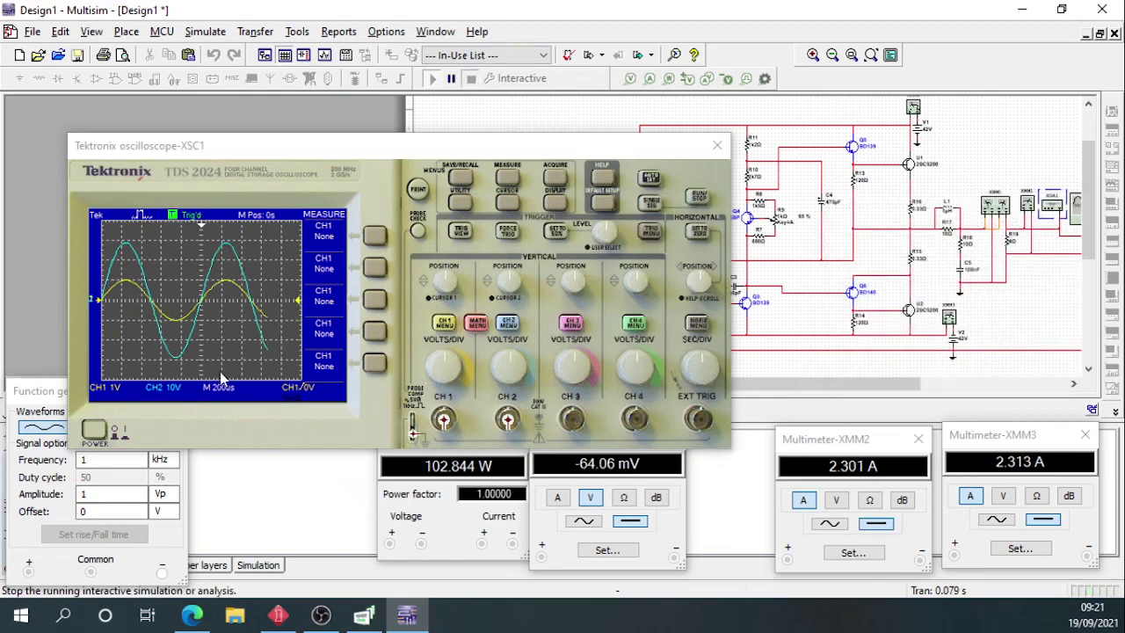
Uncover the function generator, set its frequency value to 100 with a chosen unit, then run and stop the simulation.
{"action": "left_click_drag", "start_coordinate": [338, 145], "coordinate": [513, 119]}
{"action": "double_click", "coordinate": [101, 460]}
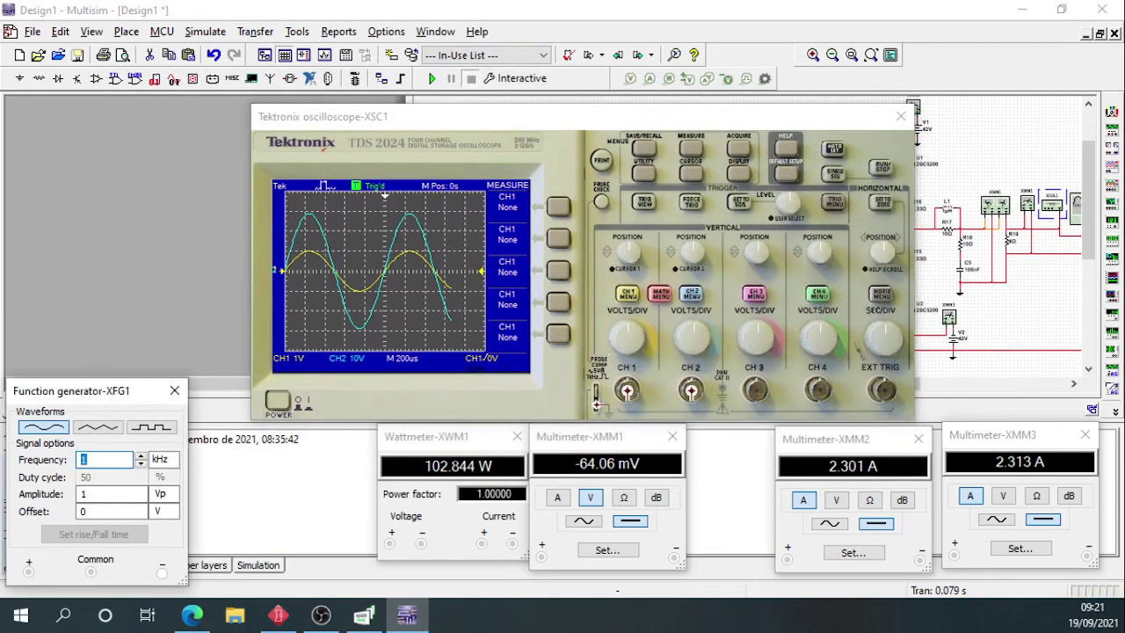
{"action": "type", "text": "100"}
{"action": "left_click", "coordinate": [160, 459]}
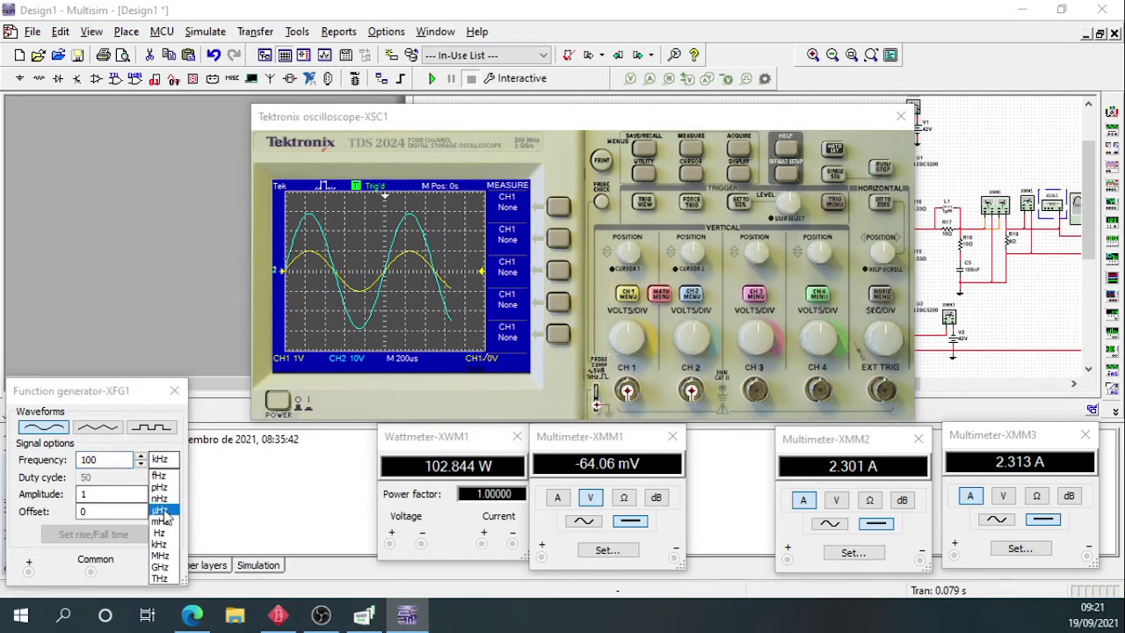
{"action": "left_click", "coordinate": [162, 543]}
{"action": "left_click", "coordinate": [432, 79]}
{"action": "left_click", "coordinate": [471, 79]}
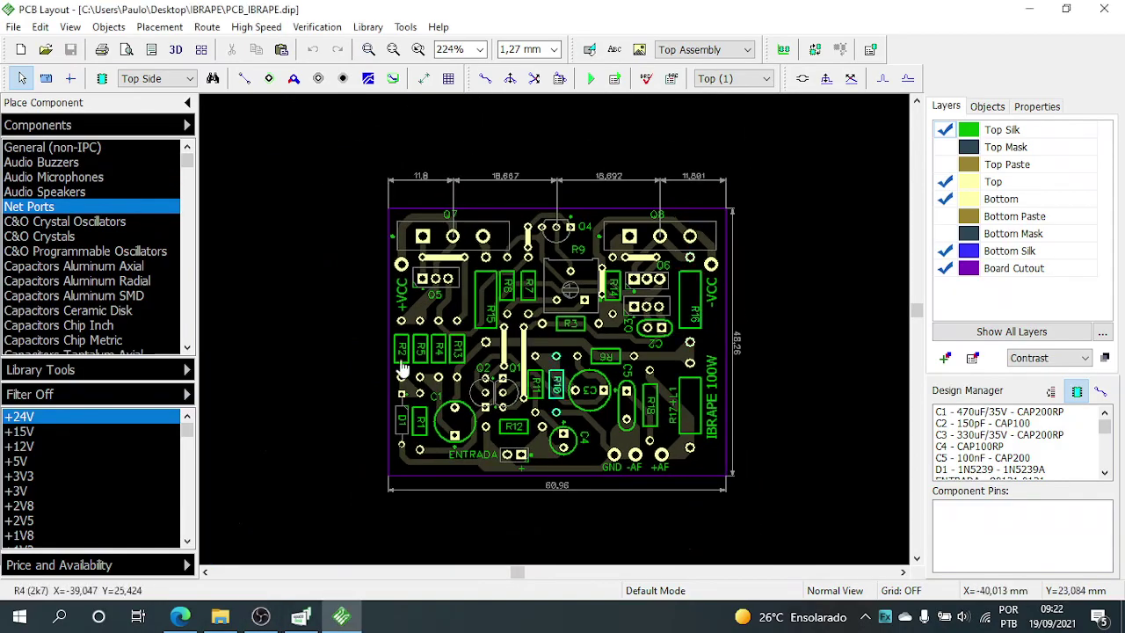
Inspect the copper and silkscreen sides of the PCB_IBRAPE board in a 3D preview with components hidden, then close the preview.
{"action": "scroll", "coordinate": [401, 367], "scroll_direction": "up", "scroll_amount": 1}
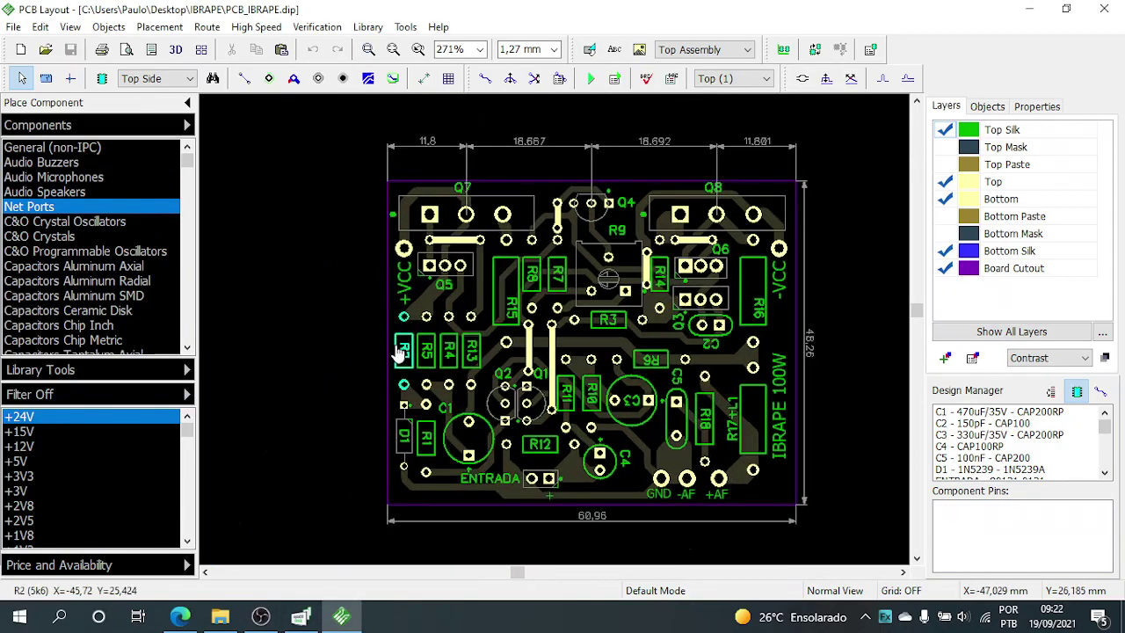
{"action": "left_click", "coordinate": [177, 50]}
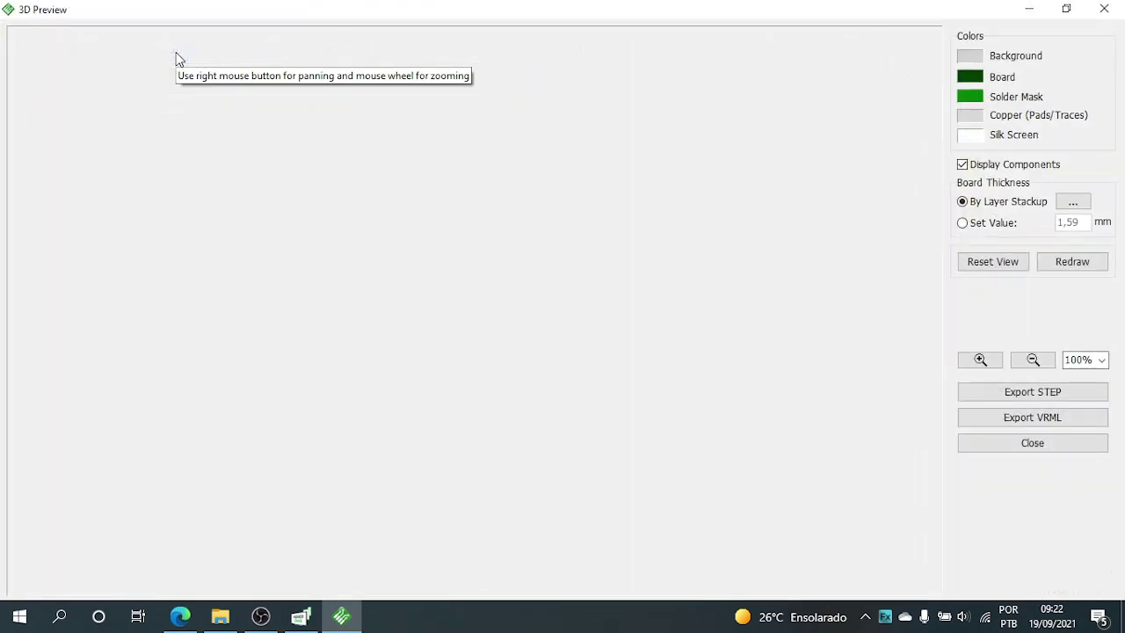
{"action": "left_click_drag", "start_coordinate": [316, 259], "coordinate": [485, 267]}
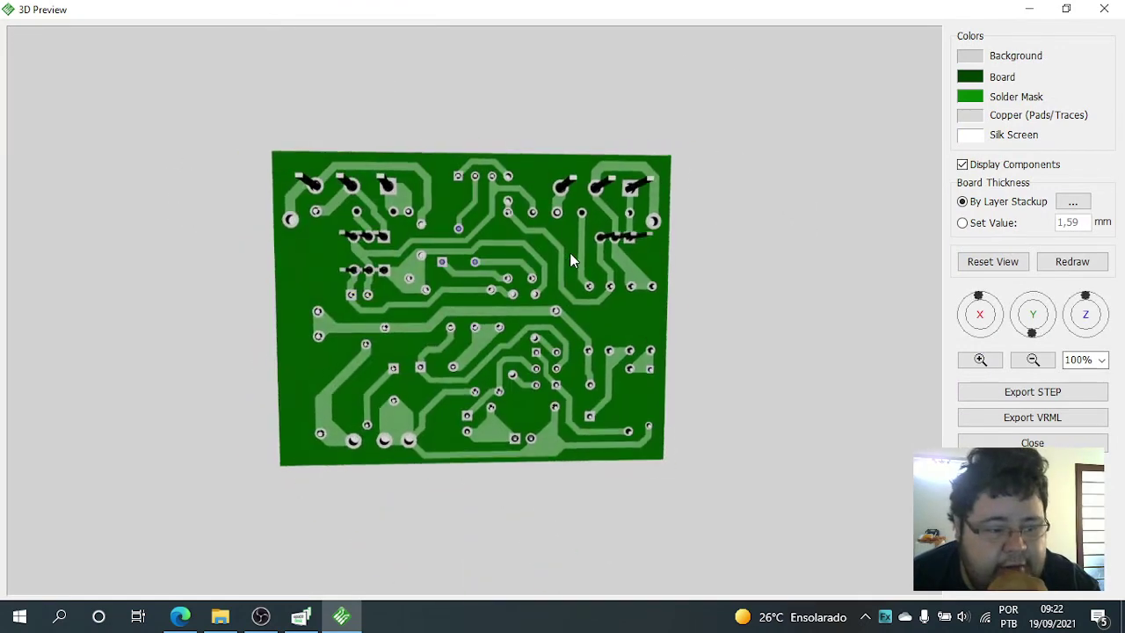
{"action": "scroll", "coordinate": [486, 267], "scroll_direction": "up", "scroll_amount": 3}
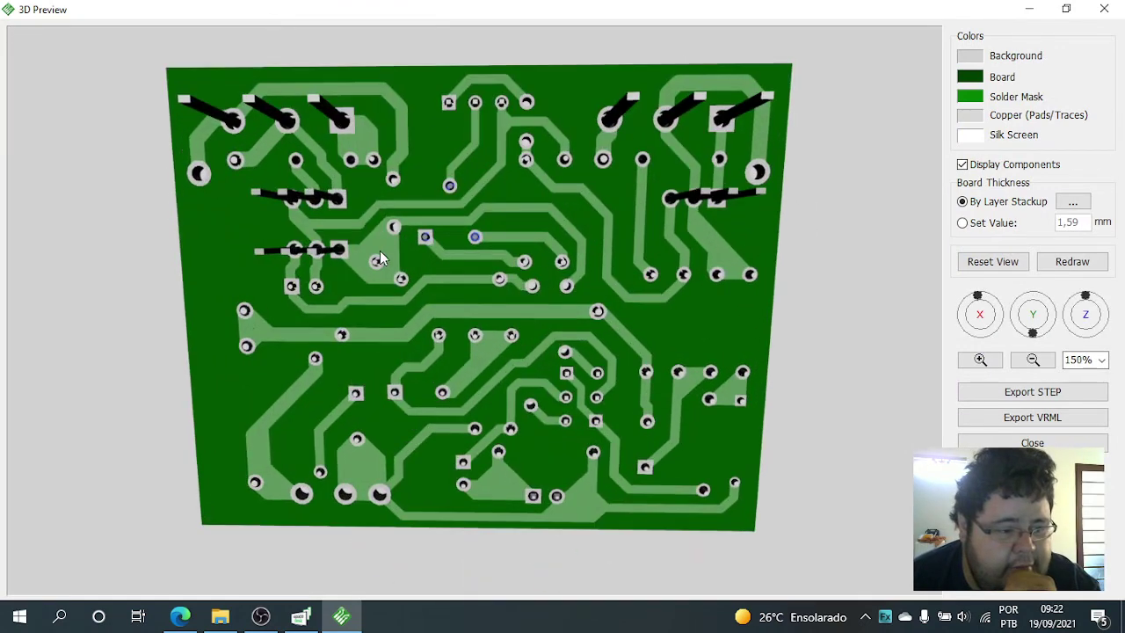
{"action": "left_click", "coordinate": [1060, 268]}
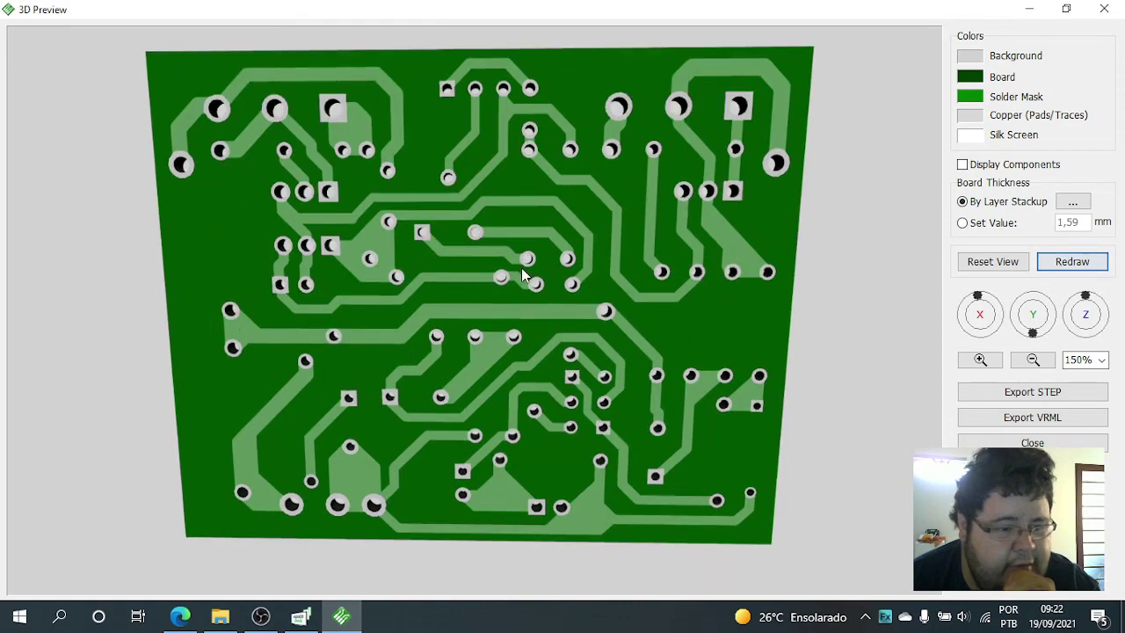
{"action": "left_click_drag", "start_coordinate": [439, 291], "coordinate": [527, 158]}
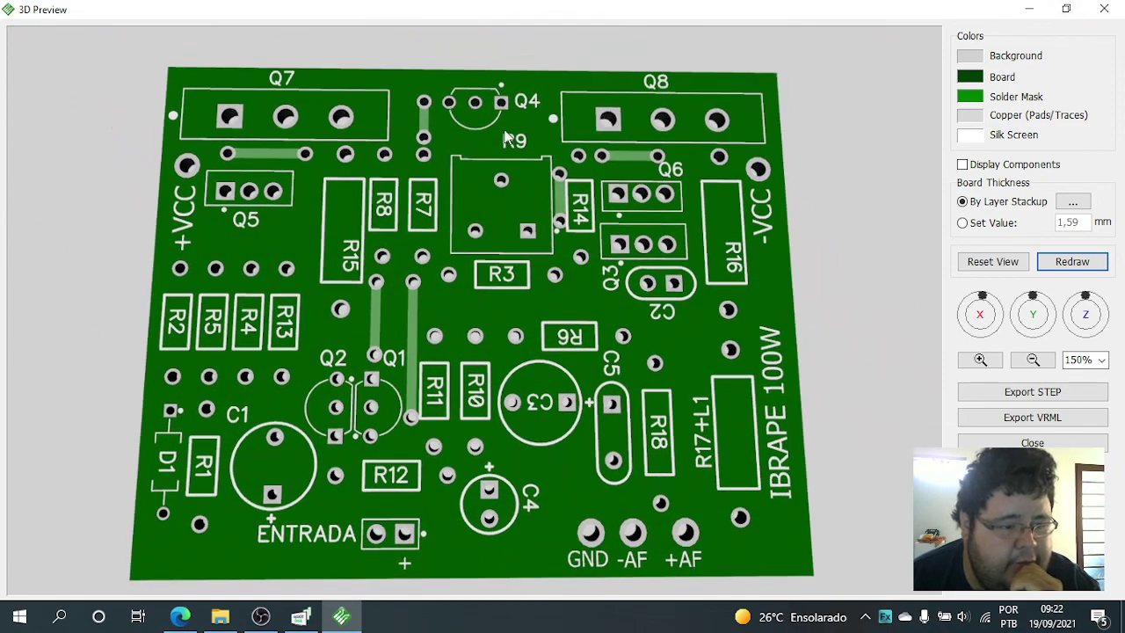
{"action": "left_click_drag", "start_coordinate": [449, 130], "coordinate": [451, 143]}
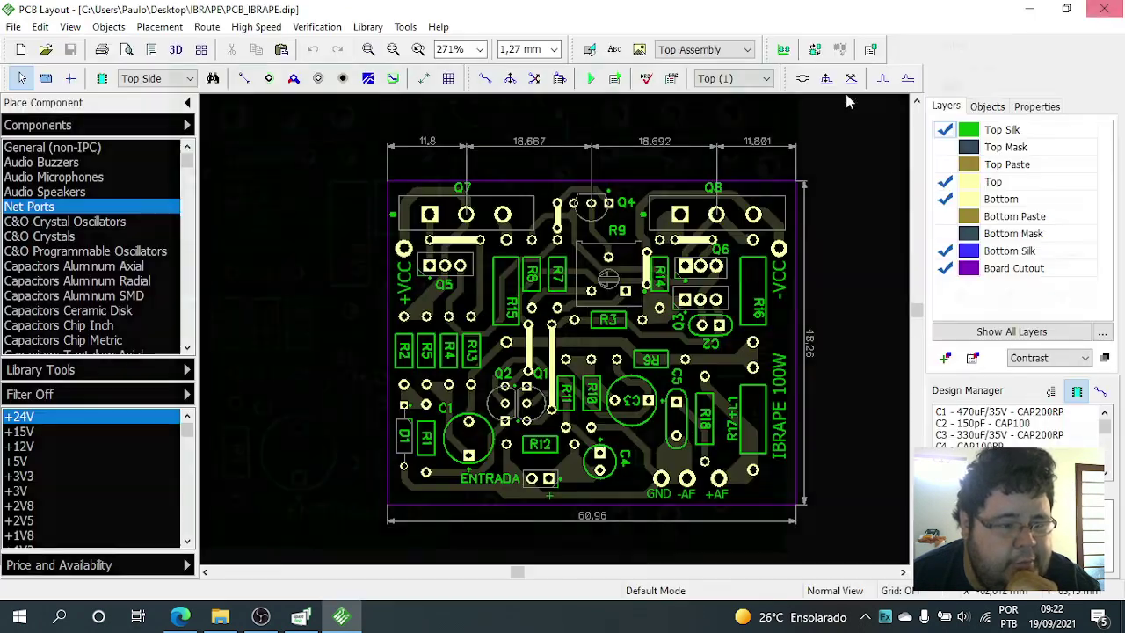
{"action": "left_click", "coordinate": [1104, 8]}
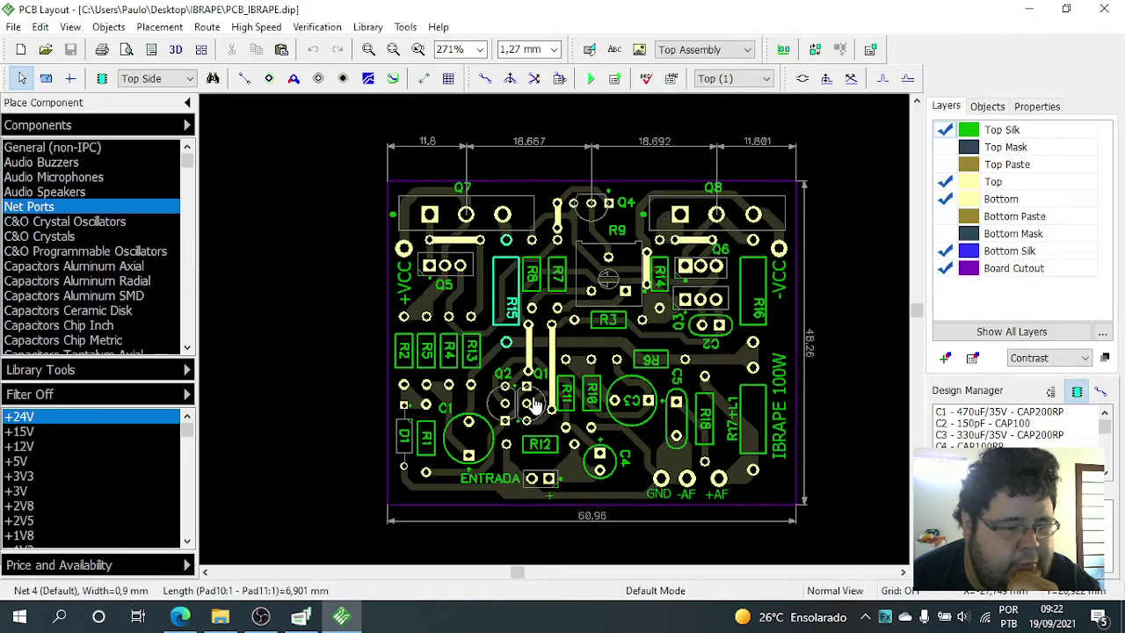
Examine the component placement, pads and tracks around R2 to R9 in the PCB layout.
{"action": "scroll", "coordinate": [442, 302], "scroll_direction": "up", "scroll_amount": 1}
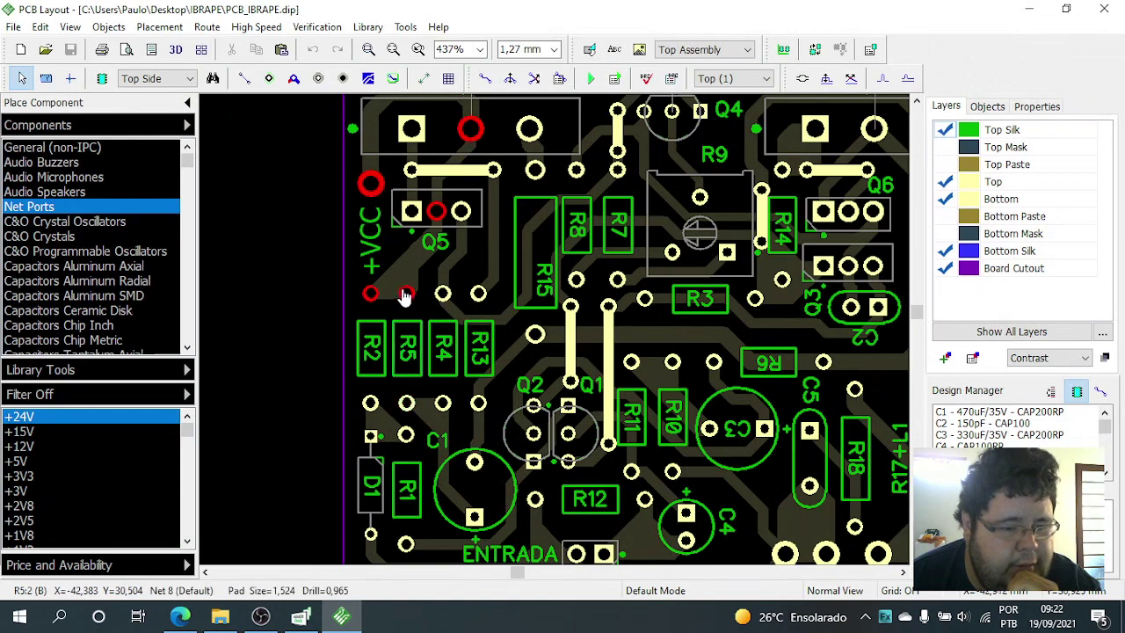
{"action": "scroll", "coordinate": [554, 290], "scroll_direction": "right", "scroll_amount": 3}
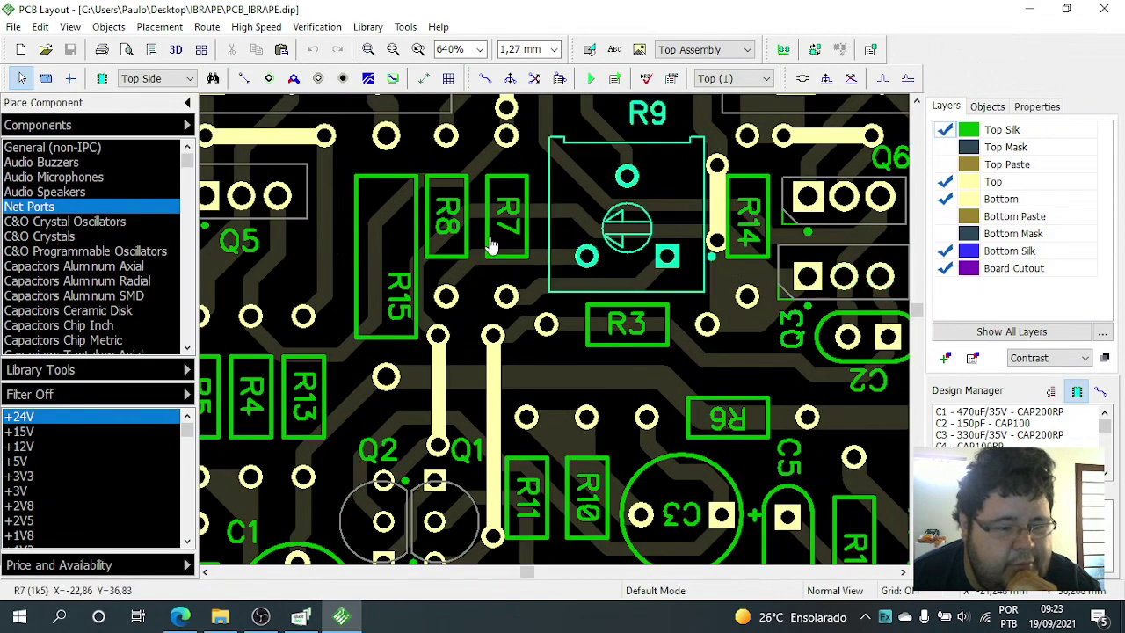
{"action": "scroll", "coordinate": [524, 303], "scroll_direction": "down", "scroll_amount": 1}
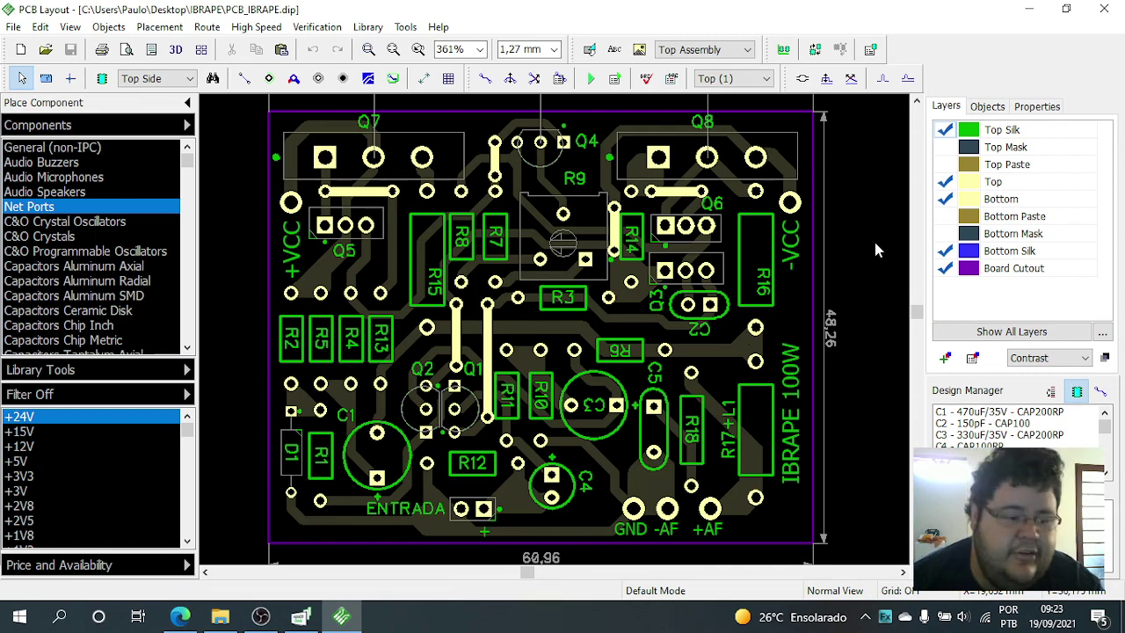
Close the PCB layout and the IBRAPE folder window to return to the desktop.
{"action": "left_click", "coordinate": [1103, 11]}
{"action": "left_click", "coordinate": [778, 158]}
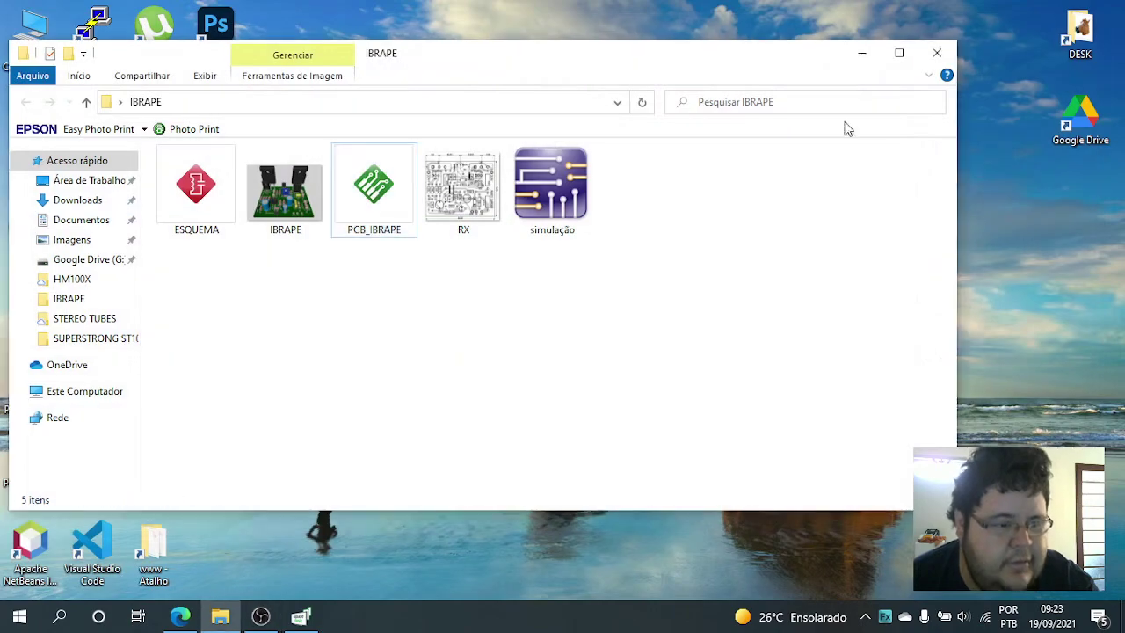
{"action": "left_click", "coordinate": [932, 56]}
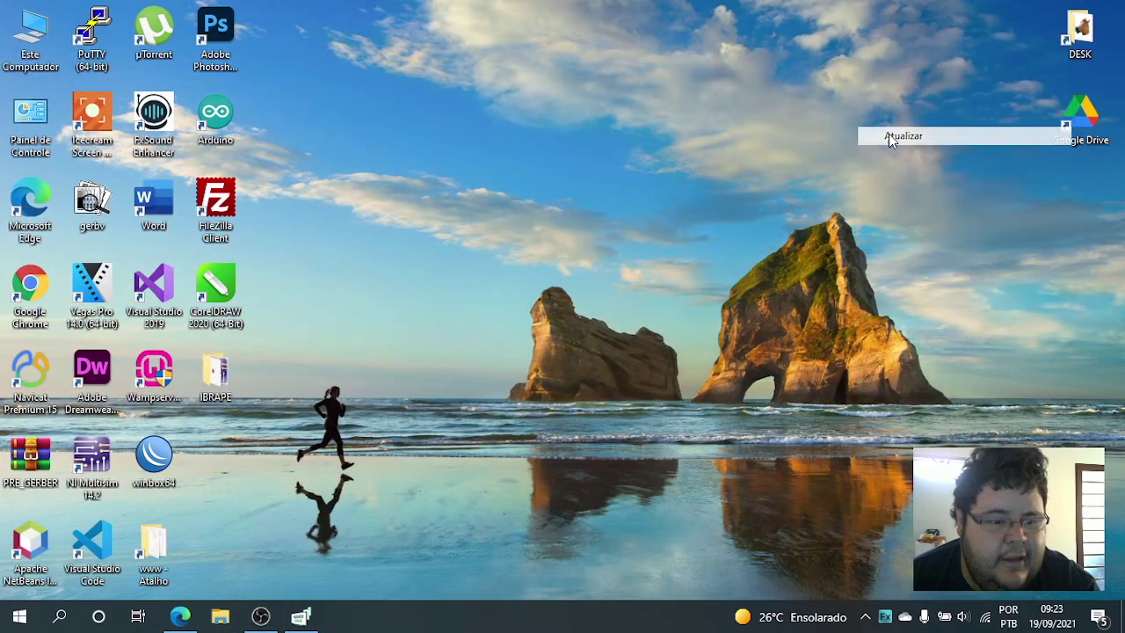